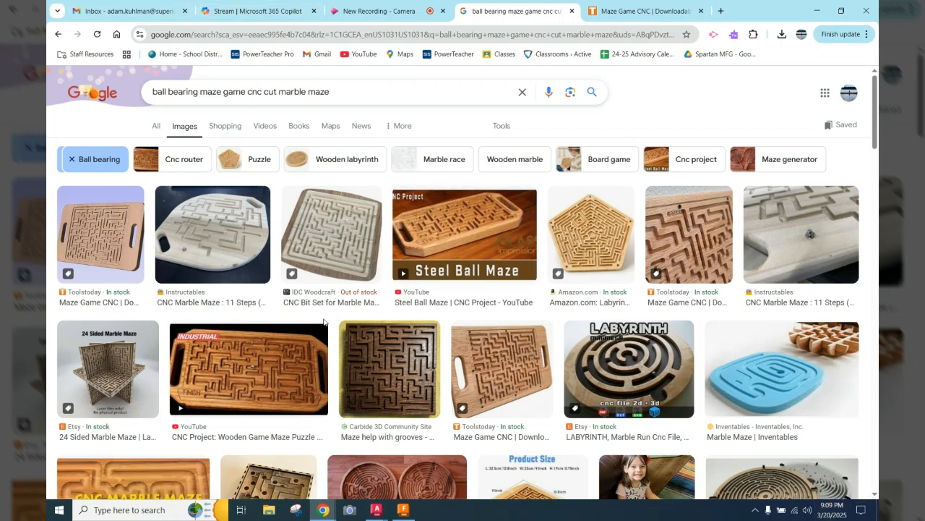
# Step: Switch to Fusion, create a new design, and bring up its save settings with the project locations listed
pyautogui.click(403, 510)
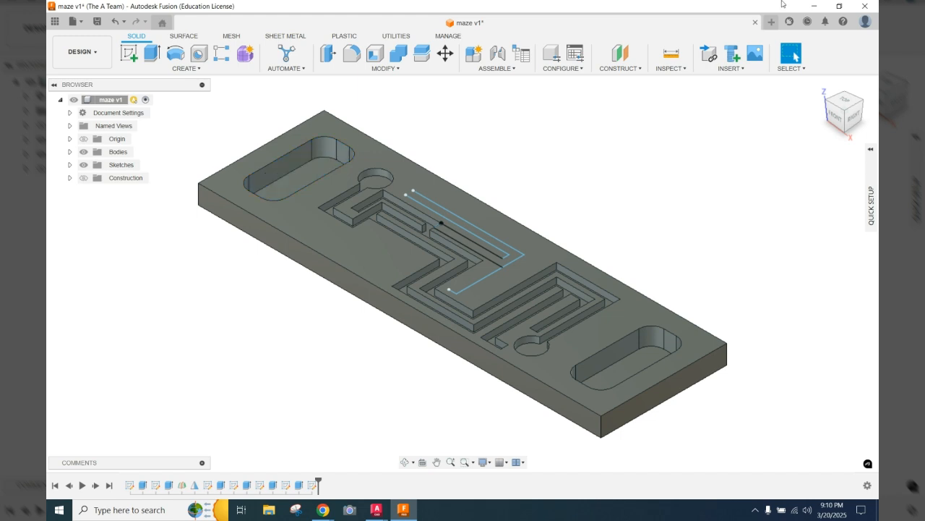
pyautogui.click(770, 23)
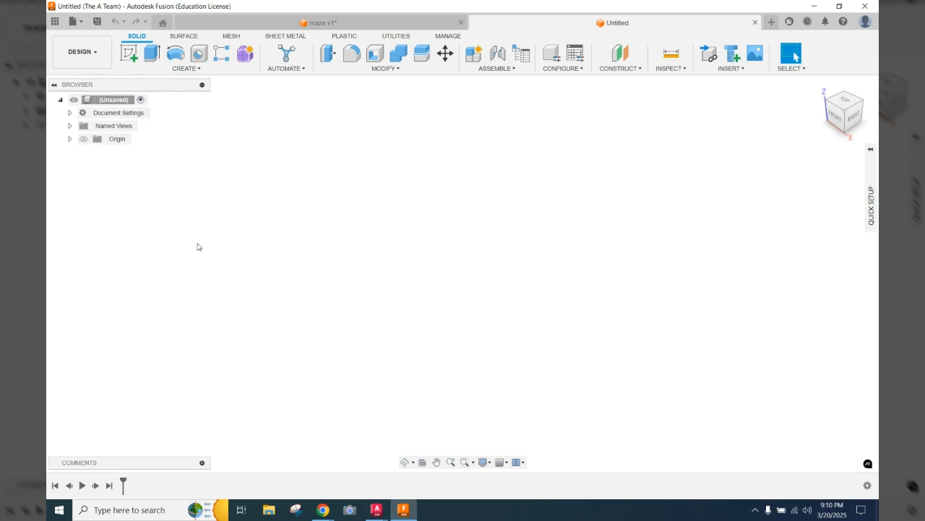
pyautogui.click(96, 23)
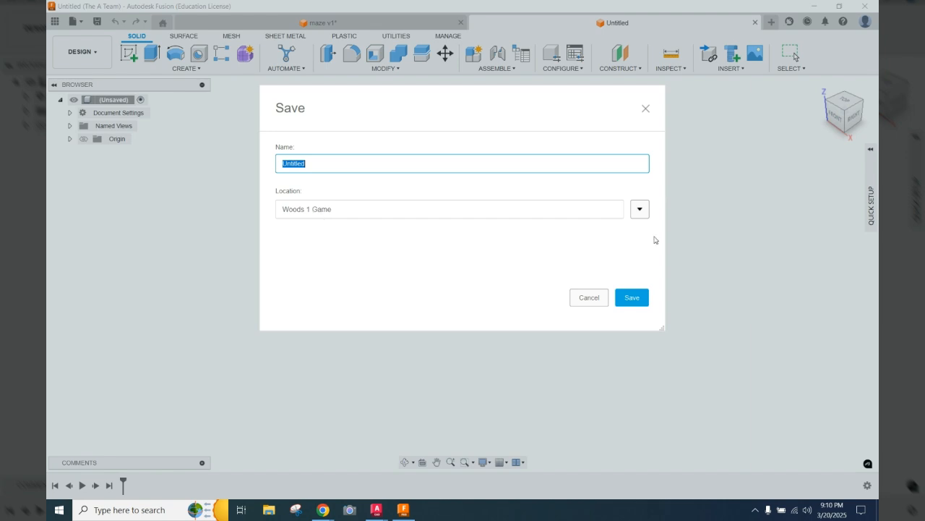
pyautogui.click(639, 210)
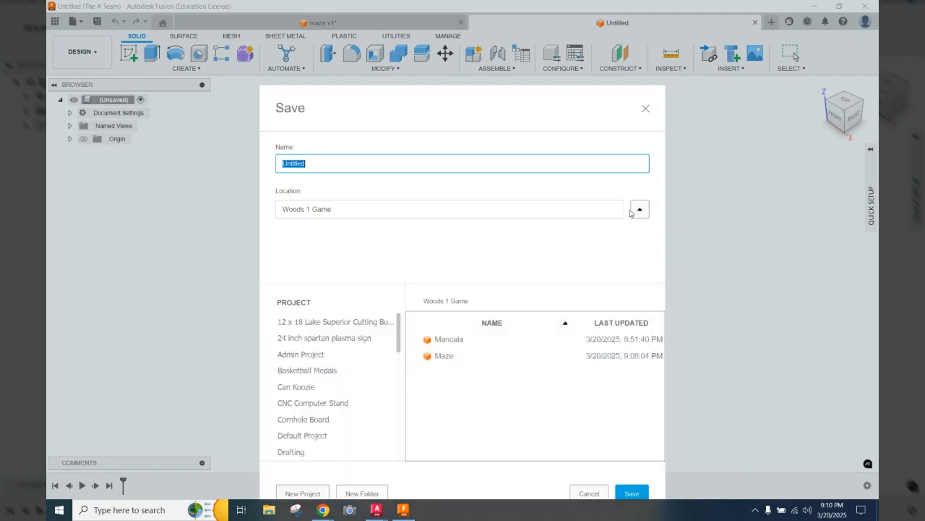
pyautogui.click(308, 494)
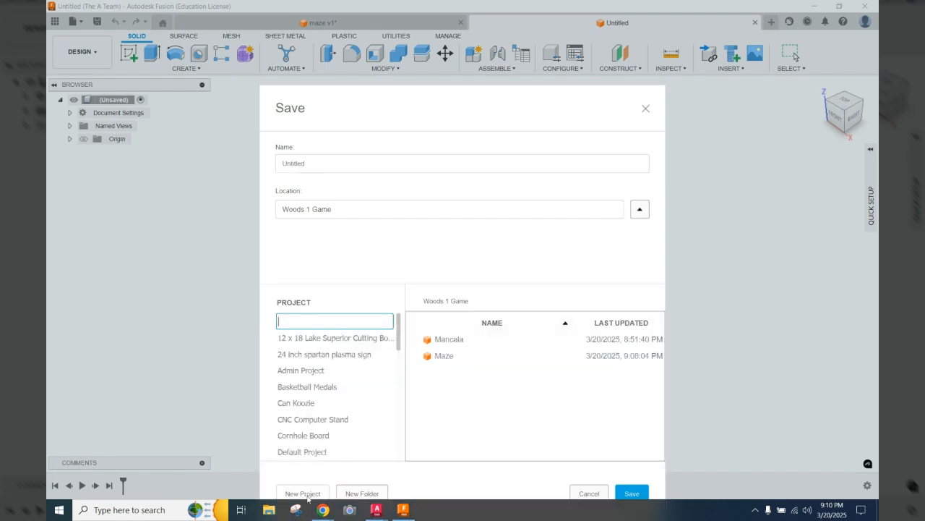
pyautogui.write('na;l')
pyautogui.press('BackSpace')
pyautogui.press('BackSpace')
pyautogui.press('BackSpace')
pyautogui.press('BackSpace')
# Step: Save the new design as CNC Maze in the Woods 1 Game project
pyautogui.moveTo(399, 339); pyautogui.dragTo(392, 459)
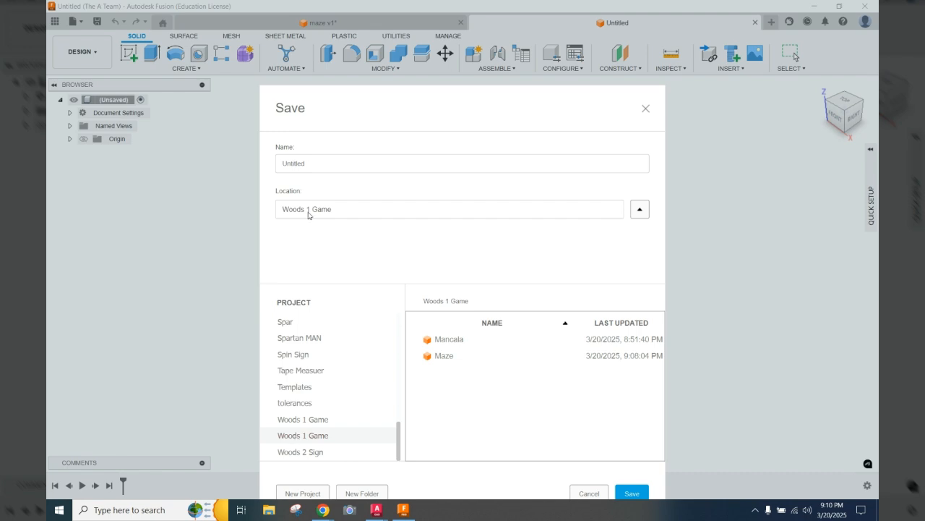
pyautogui.click(298, 166)
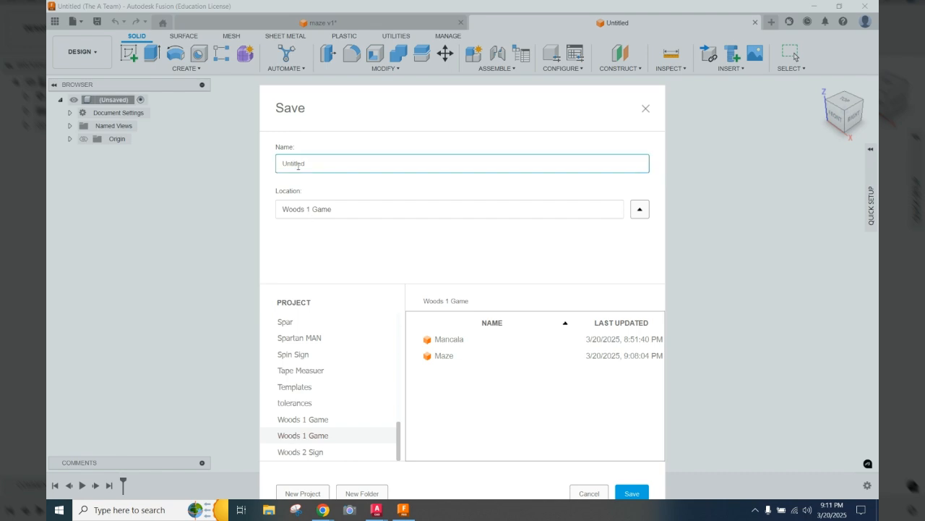
pyautogui.doubleClick(298, 166)
pyautogui.write('CNC Maze')
pyautogui.press('Return')
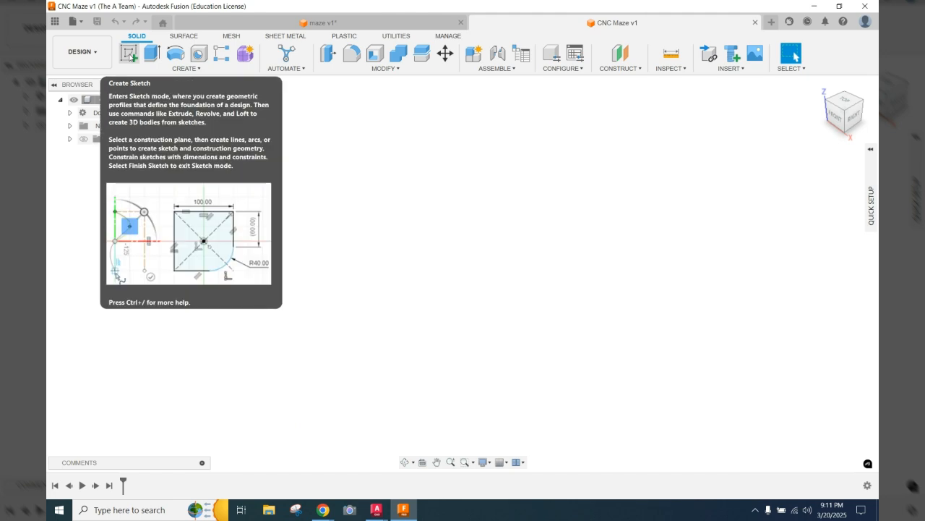
# Step: Start a new sketch on the horizontal origin plane, seen from the top view
pyautogui.click(130, 56)
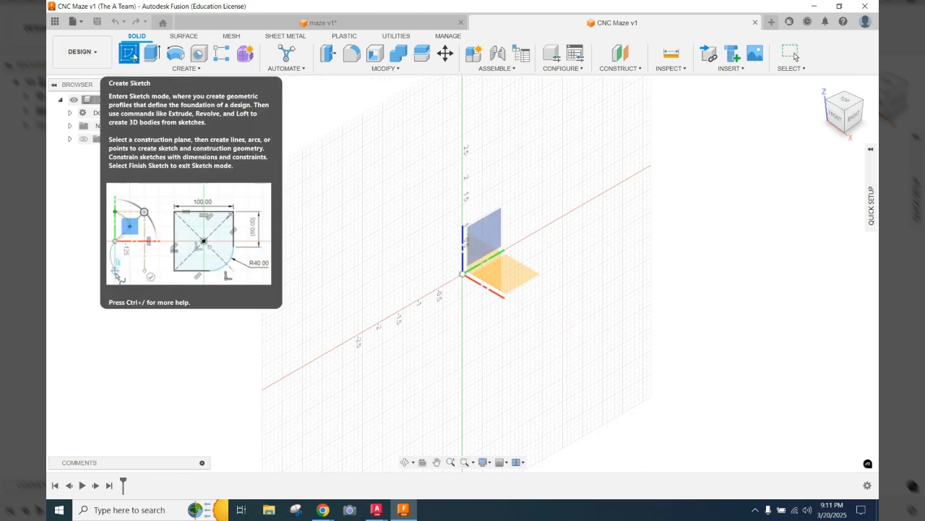
pyautogui.click(844, 105)
pyautogui.click(493, 240)
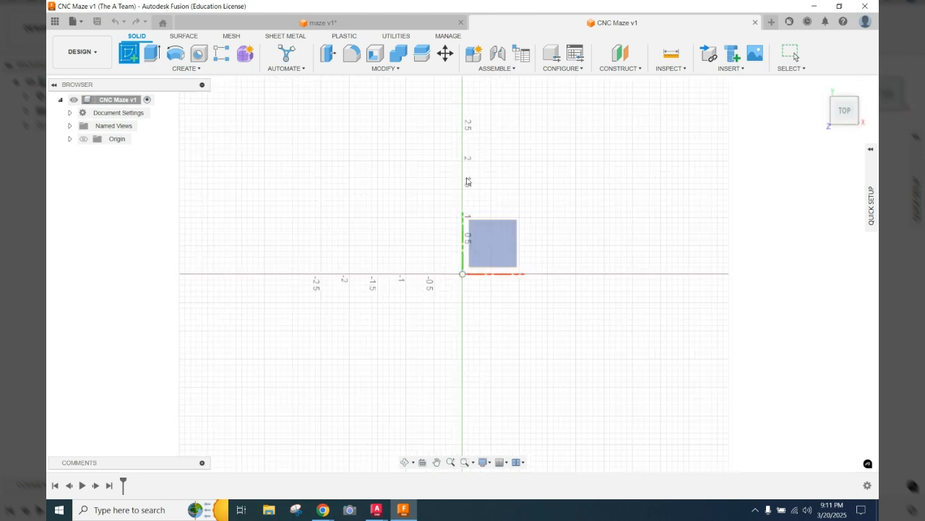
pyautogui.click(492, 243)
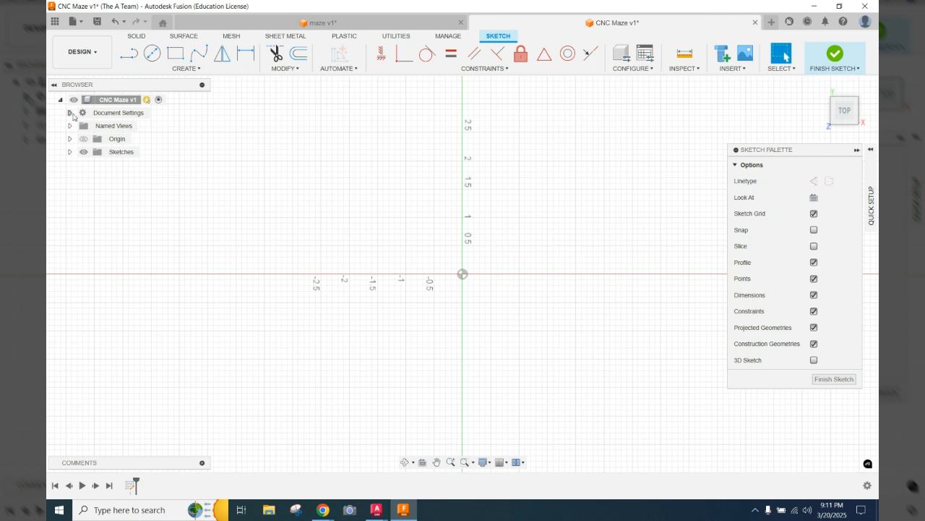
# Step: Check the unit type in the document settings and leave it without making a change
pyautogui.click(70, 114)
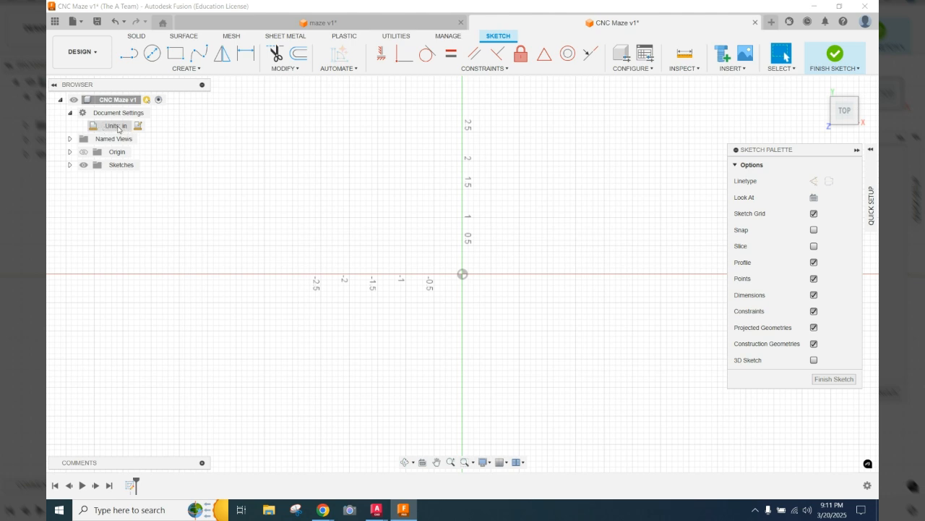
pyautogui.click(137, 126)
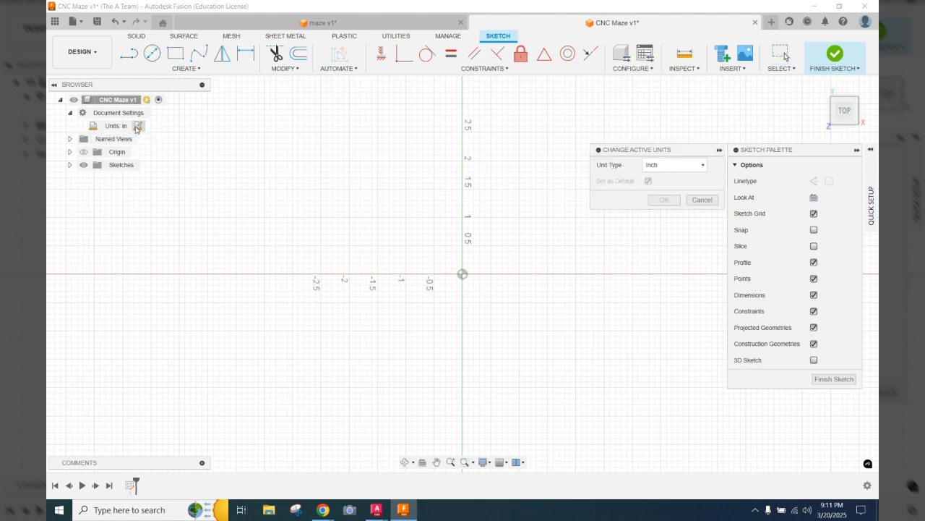
pyautogui.click(652, 167)
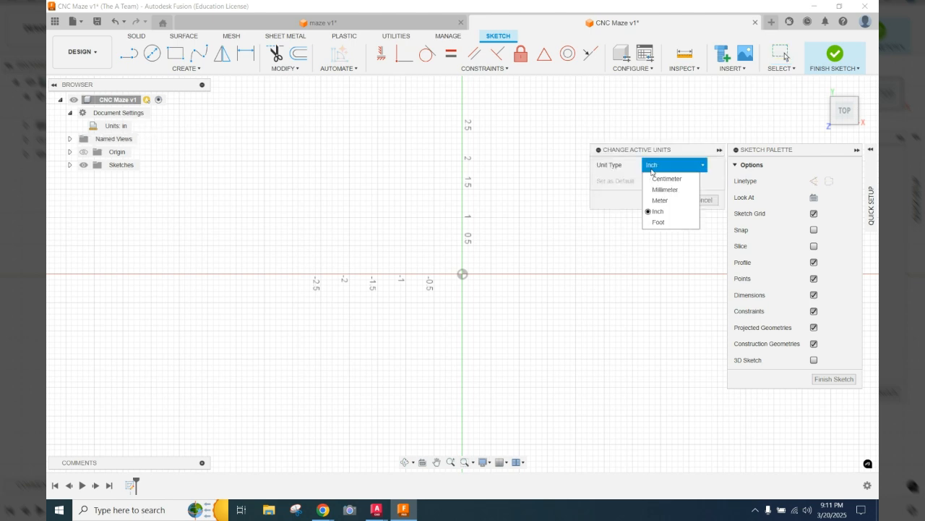
pyautogui.click(655, 212)
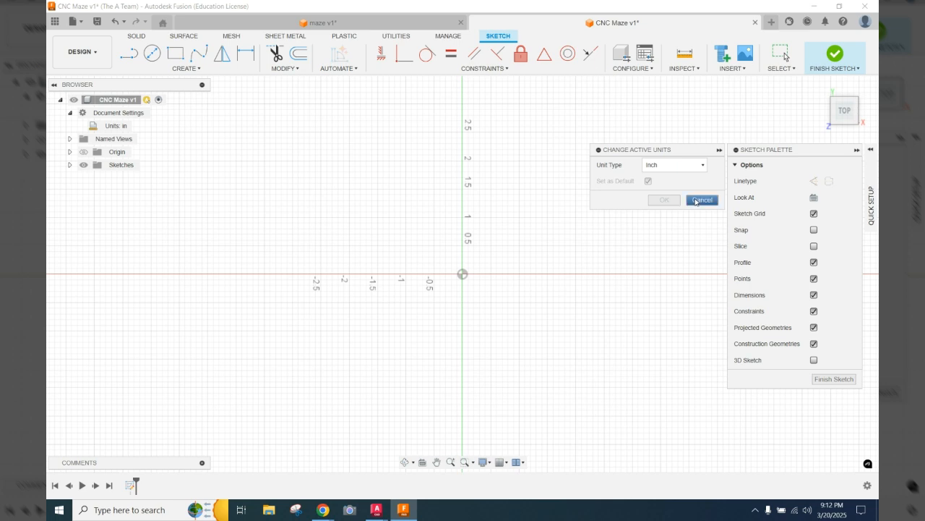
pyautogui.click(696, 201)
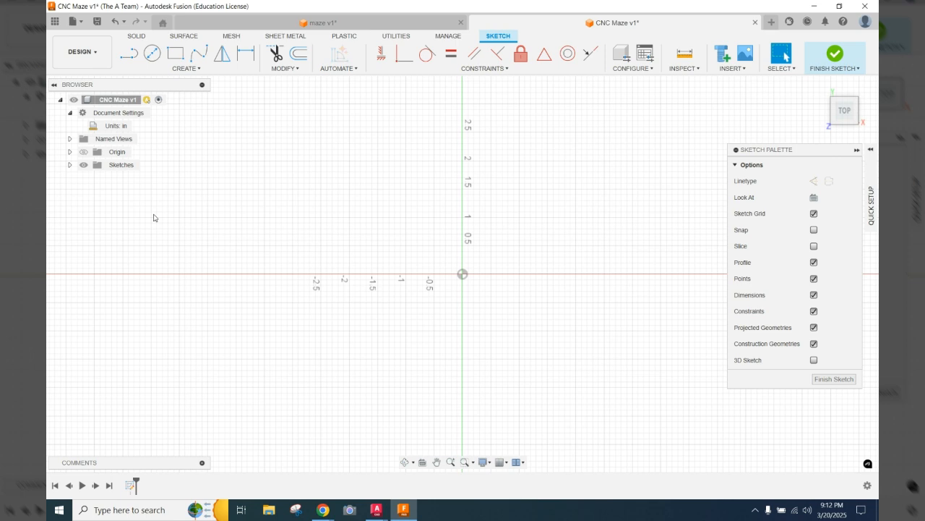
# Step: Draw a two-point rectangle from the origin, 16 in wide and 5 in high
pyautogui.click(175, 52)
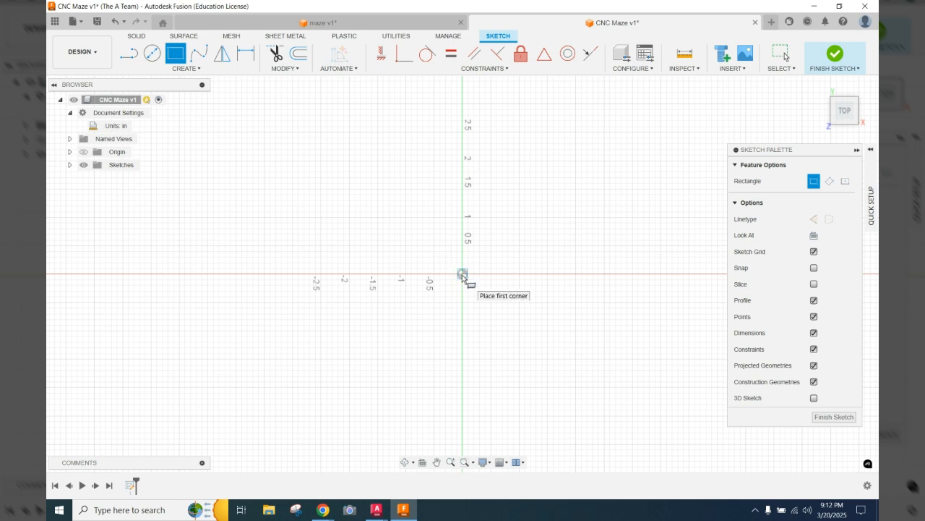
pyautogui.click(463, 279)
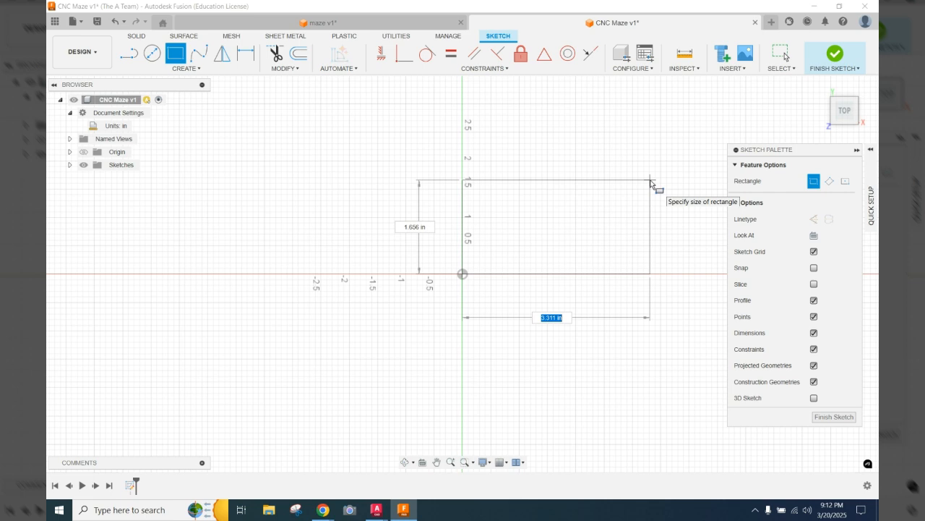
pyautogui.write('12')
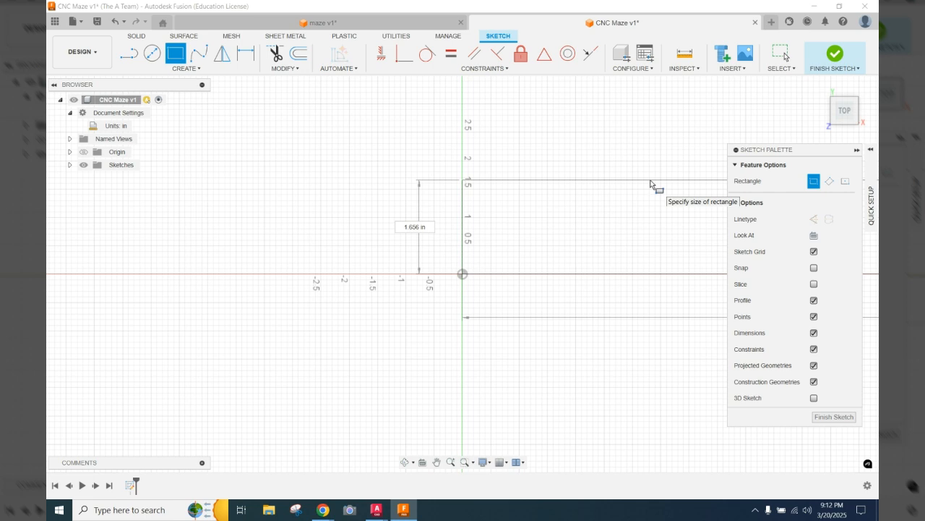
pyautogui.press('Tab')
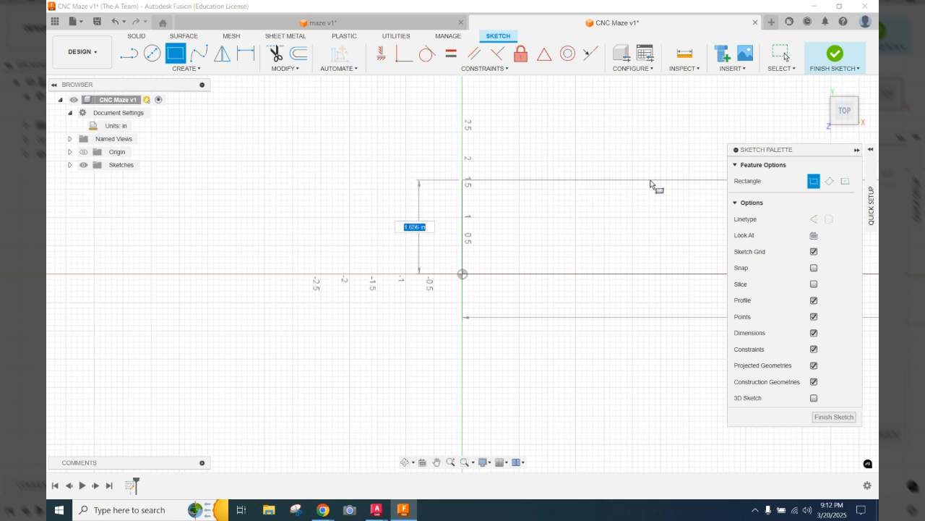
pyautogui.write('5')
pyautogui.press('Tab')
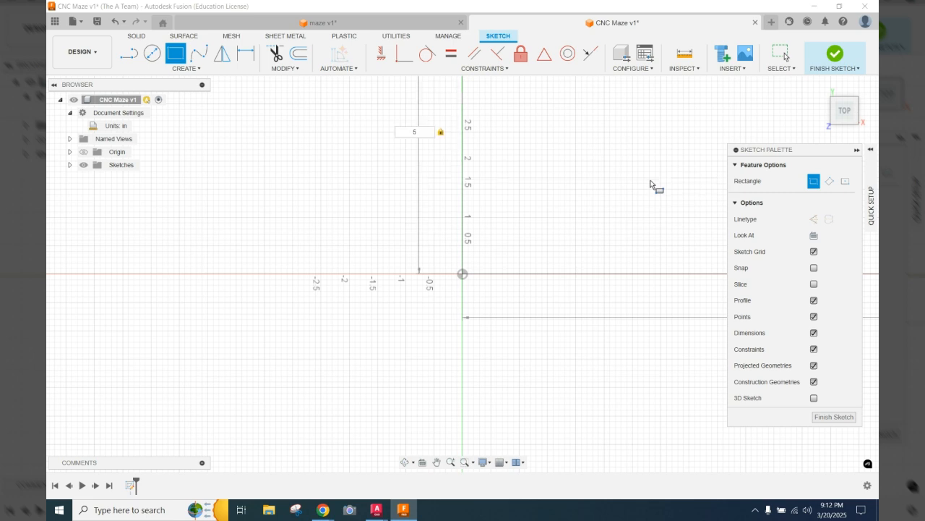
pyautogui.press('Return')
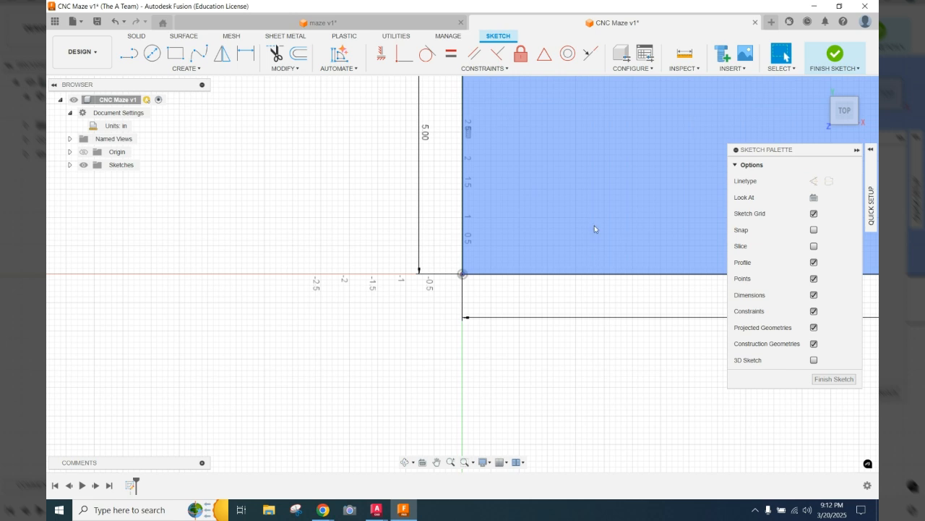
# Step: Delete the dimension on the rectangle's long side, working from the isometric home view
pyautogui.click(817, 84)
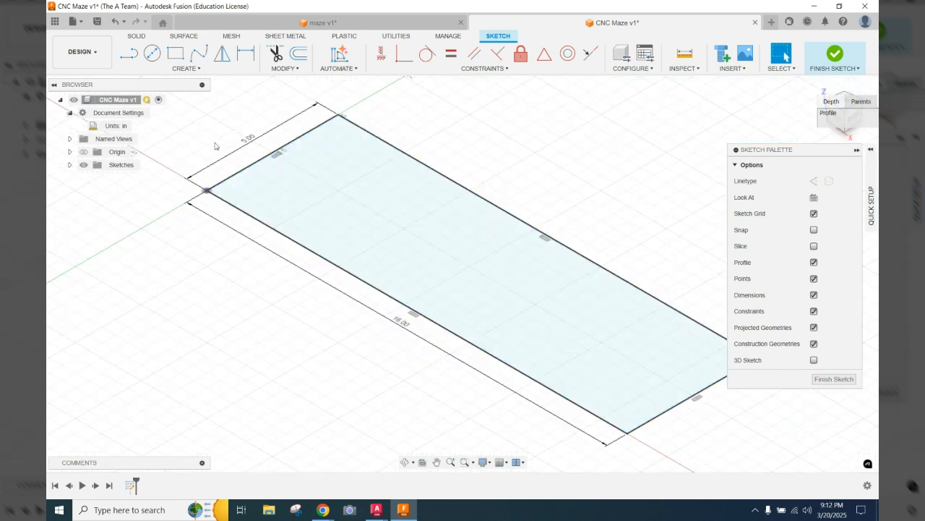
pyautogui.click(377, 316)
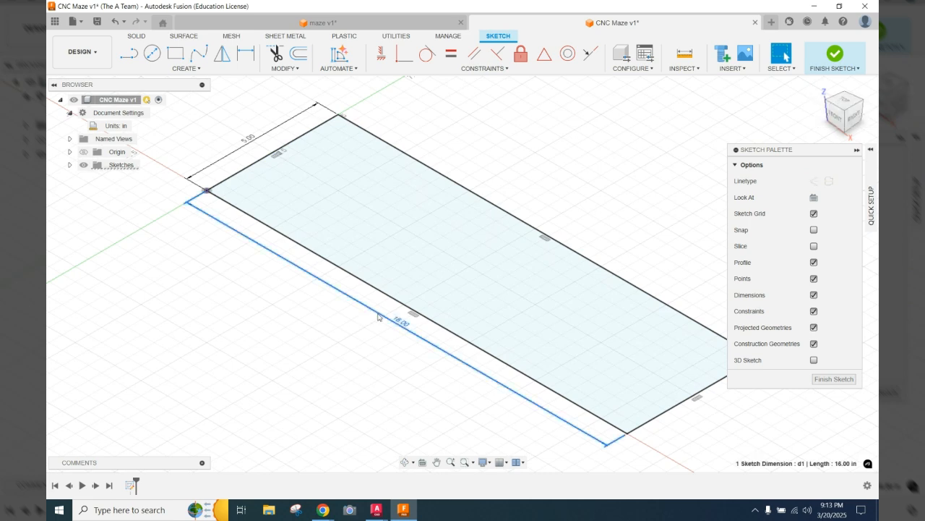
pyautogui.rightClick(378, 318)
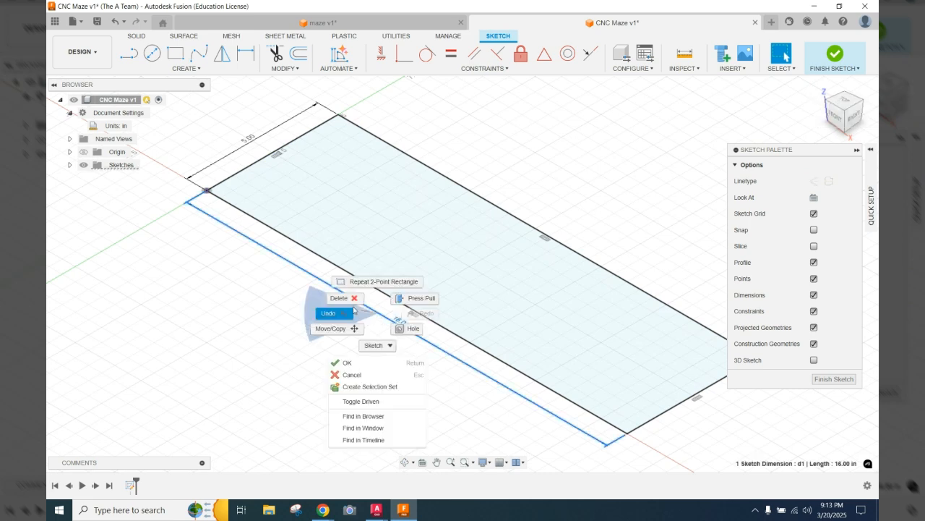
pyautogui.click(354, 311)
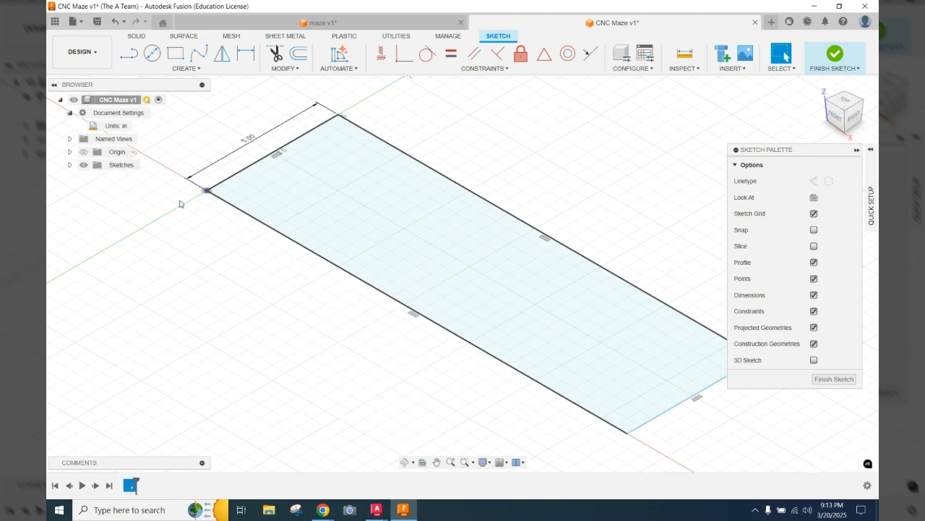
# Step: Dimension the long front edge of the rectangle and set its length to 15 in
pyautogui.click(243, 55)
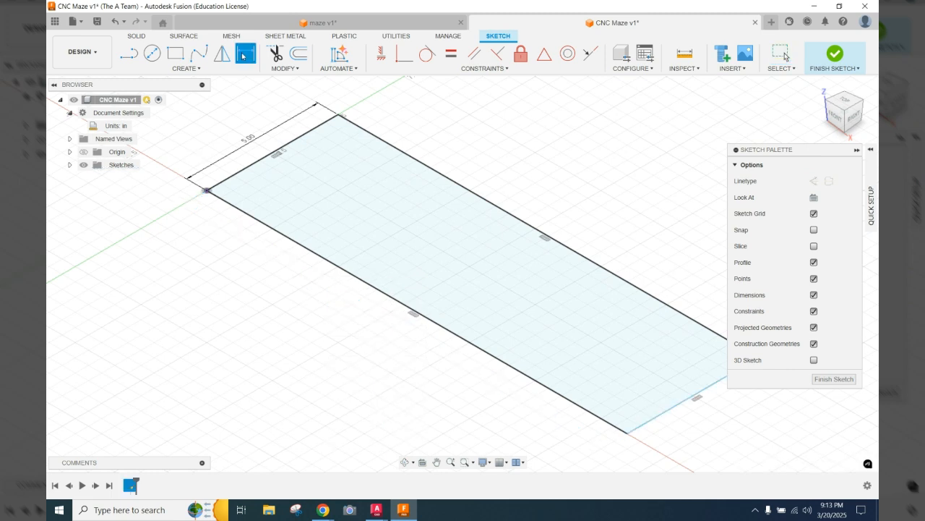
pyautogui.click(282, 238)
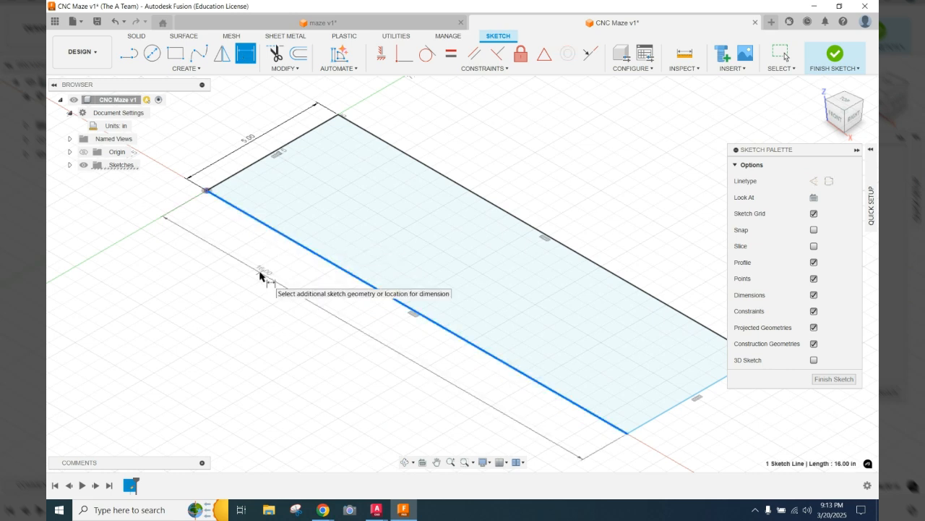
pyautogui.click(260, 275)
pyautogui.write('15')
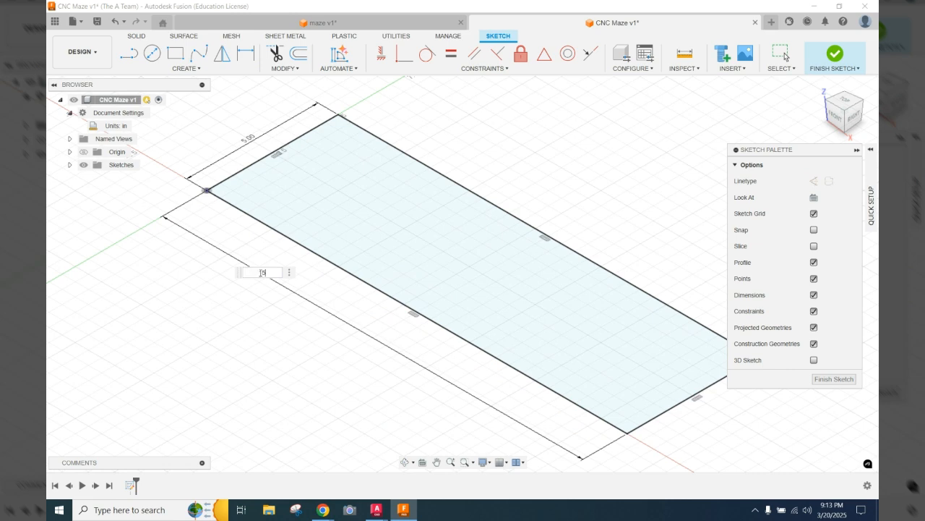
pyautogui.press('Return')
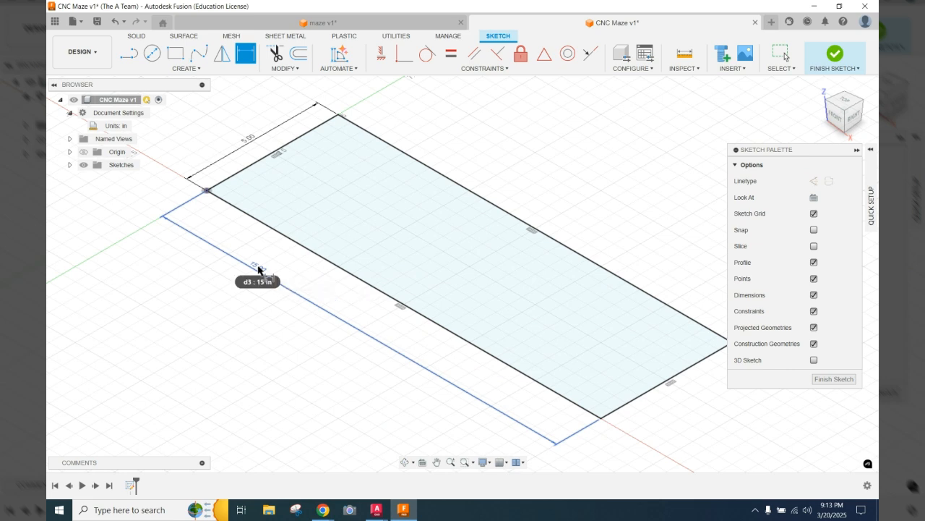
pyautogui.press('Escape')
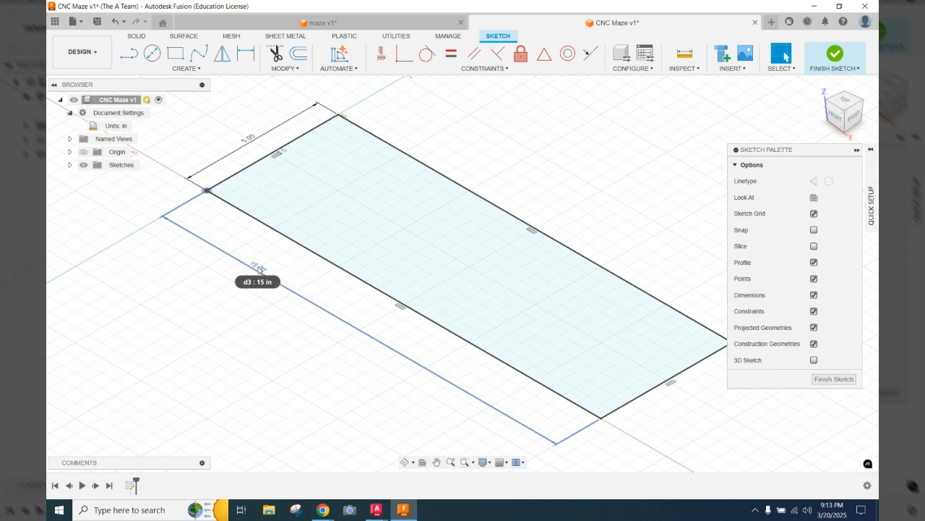
# Step: Change the rectangle's length dimension to 16 in and finish the sketch
pyautogui.doubleClick(259, 269)
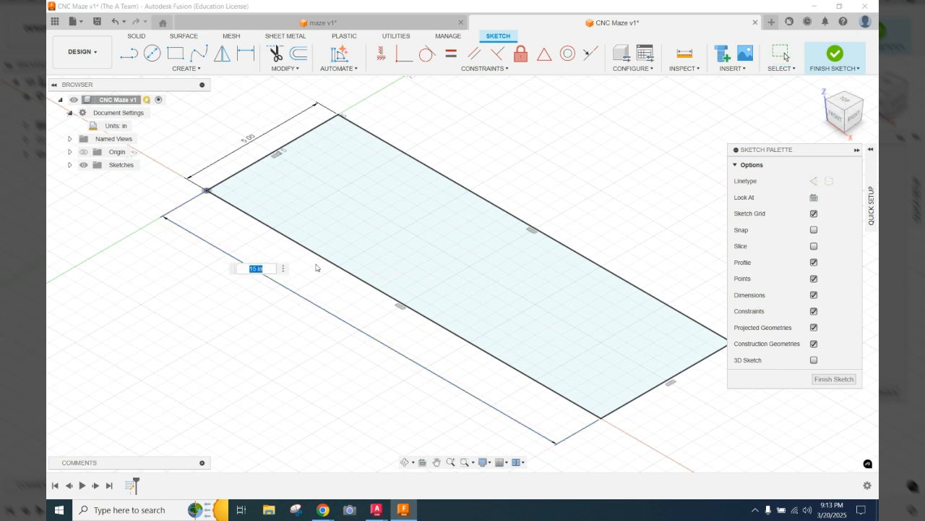
pyautogui.write('16')
pyautogui.press('Return')
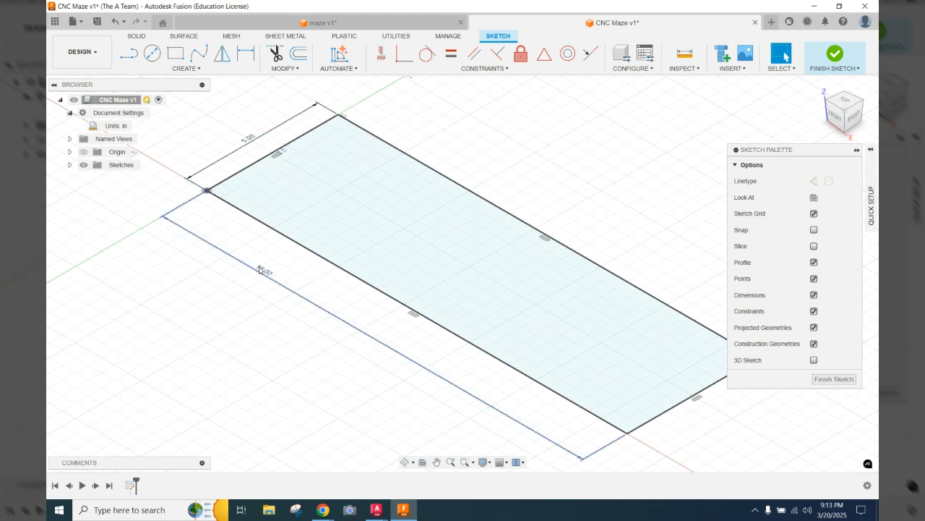
pyautogui.click(834, 54)
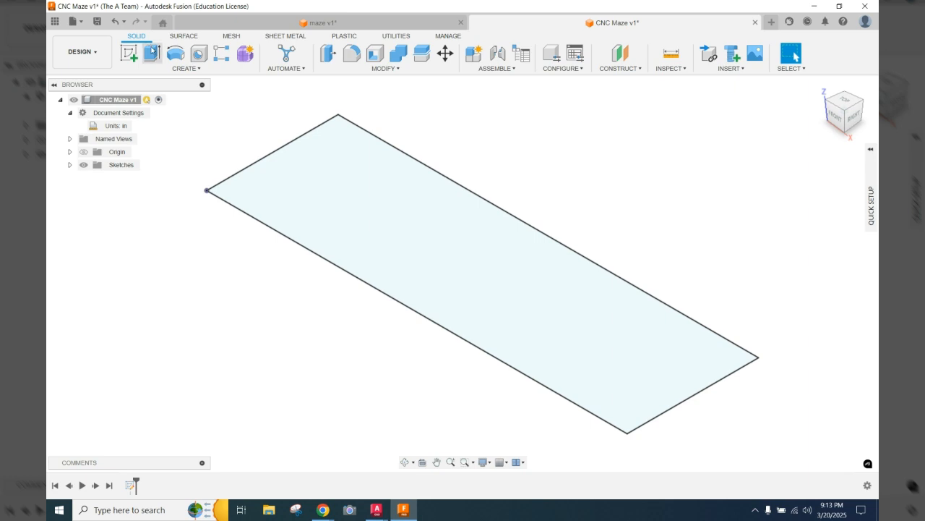
# Step: Extrude the rectangular profile 0.75 in as a new body
pyautogui.click(153, 52)
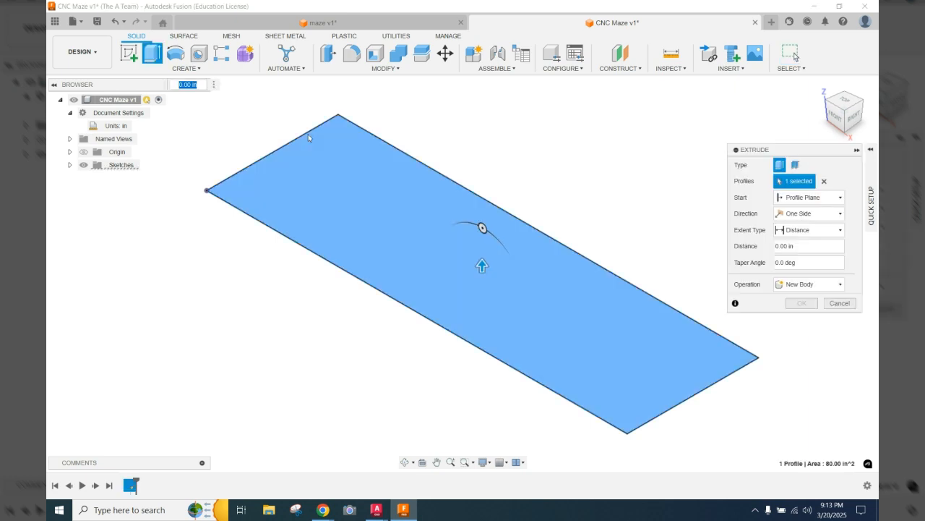
pyautogui.click(800, 245)
pyautogui.press('BackSpace')
pyautogui.write('.75')
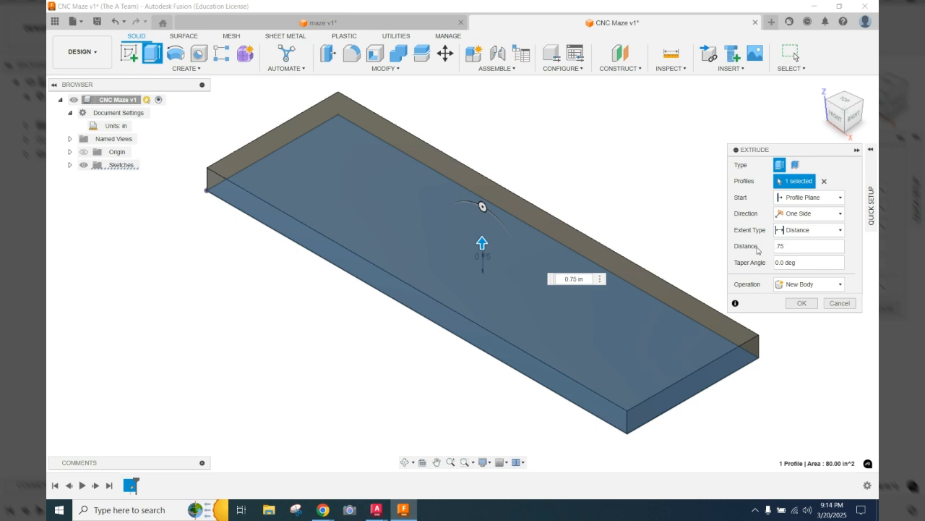
pyautogui.press('Return')
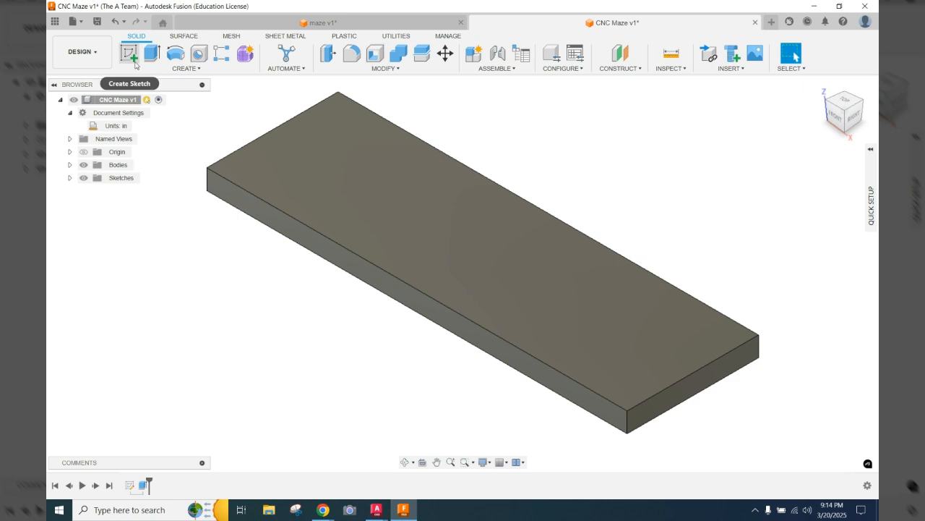
# Step: Start a sketch on the board's top face and draw a two-point rectangle about 1.98 in wide and 2.89 in high near the origin end
pyautogui.click(131, 58)
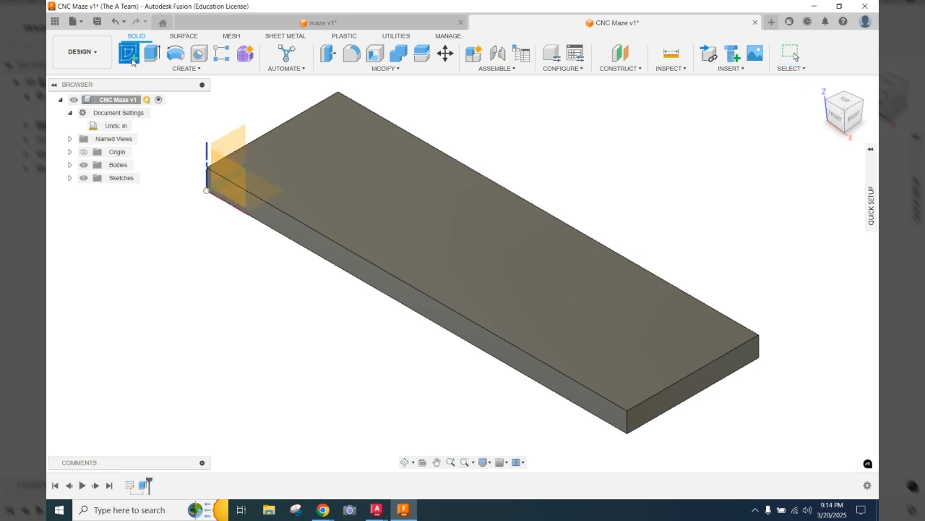
pyautogui.click(331, 139)
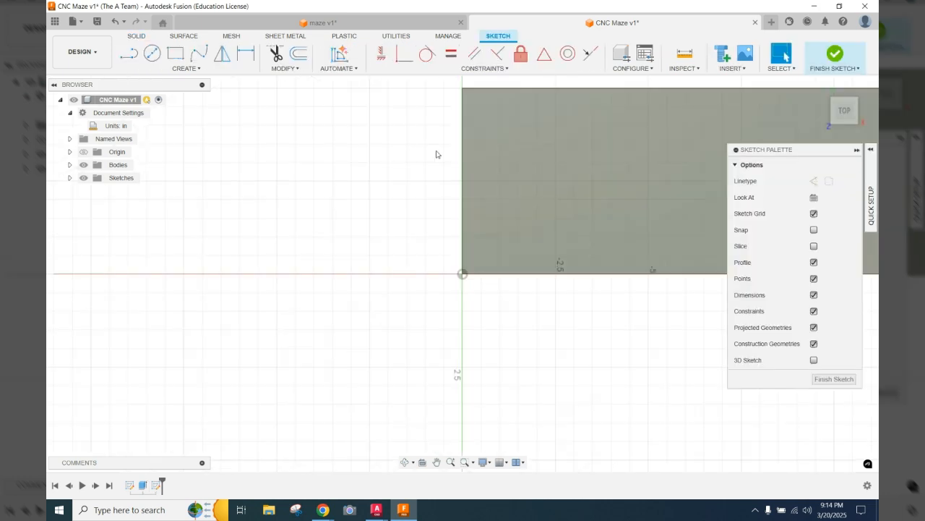
pyautogui.click(515, 151)
pyautogui.moveTo(514, 151); pyautogui.dragTo(270, 214)
pyautogui.press('Escape')
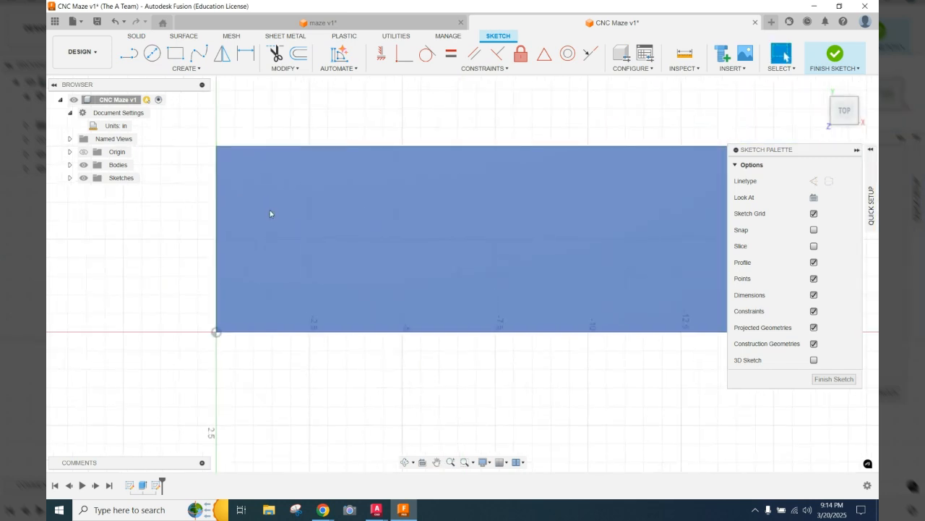
pyautogui.moveTo(270, 214)
pyautogui.mouseDown(button='middle')
pyautogui.moveTo(366, 210)
pyautogui.moveTo(352, 231)
pyautogui.moveTo(350, 190)
pyautogui.moveTo(286, 193)
pyautogui.moveTo(313, 180)
pyautogui.mouseUp(button='middle')
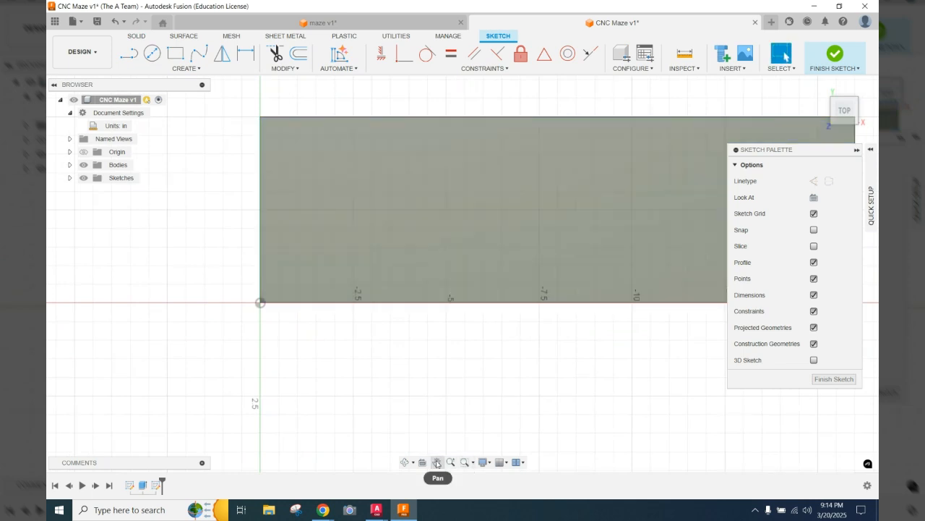
pyautogui.click(436, 462)
pyautogui.moveTo(431, 374)
pyautogui.mouseDown()
pyautogui.moveTo(340, 347)
pyautogui.moveTo(405, 357)
pyautogui.moveTo(369, 362)
pyautogui.mouseUp()
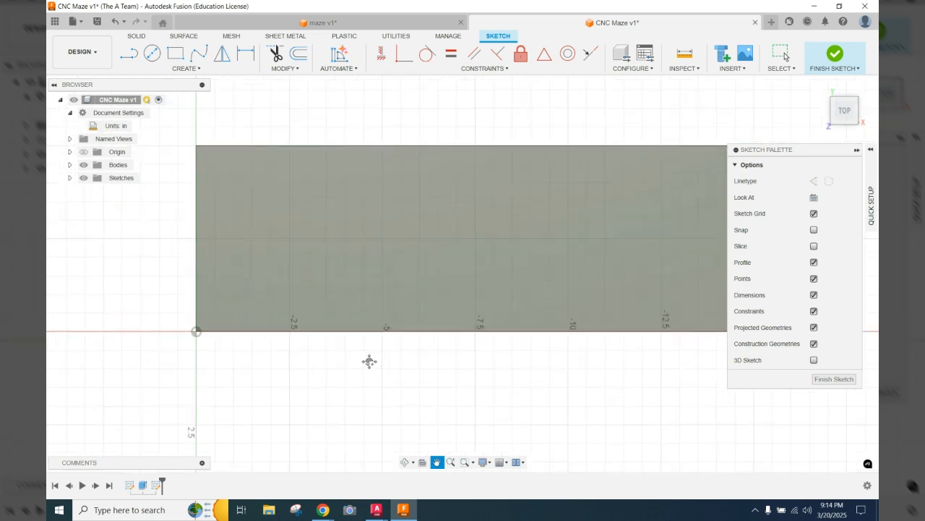
pyautogui.click(177, 53)
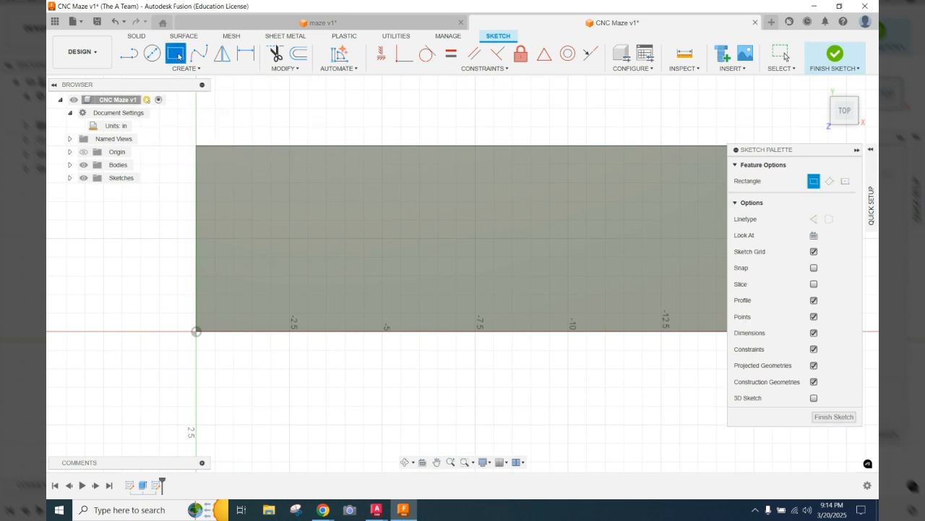
pyautogui.click(239, 179)
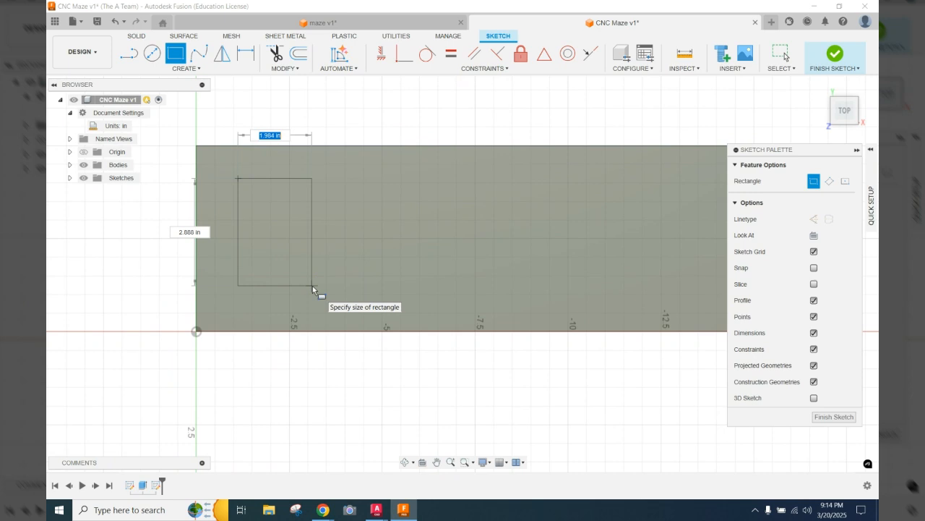
pyautogui.click(313, 286)
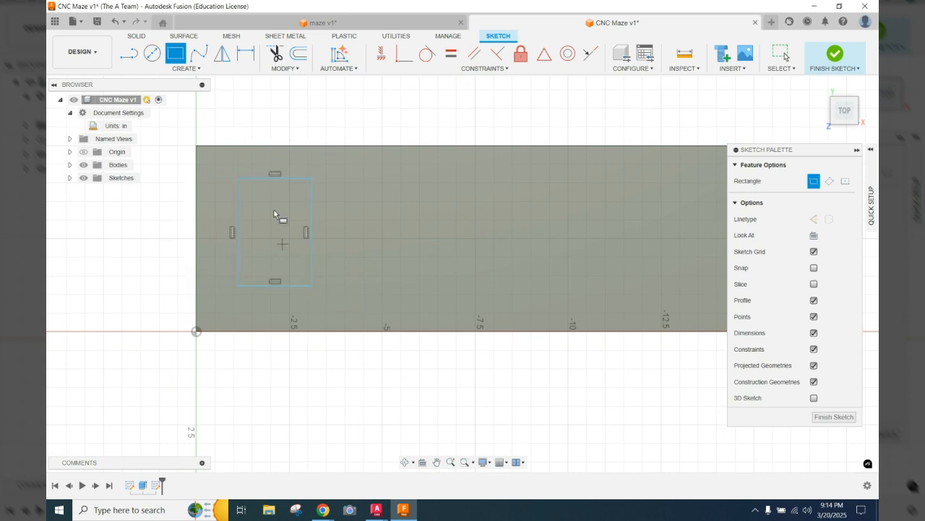
# Step: Dimension the gap between the small rectangle's upper edge and the board's upper long edge, setting it to 0.75 in
pyautogui.press('d')
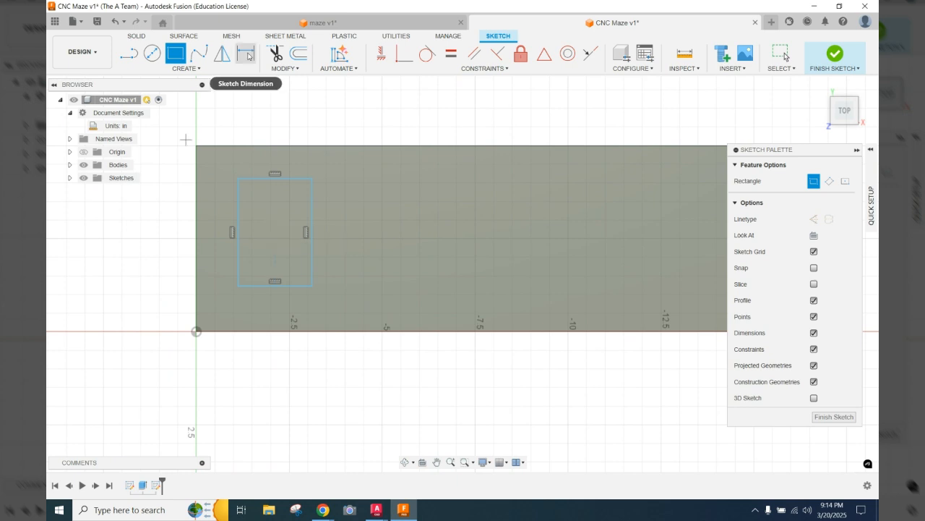
pyautogui.click(251, 179)
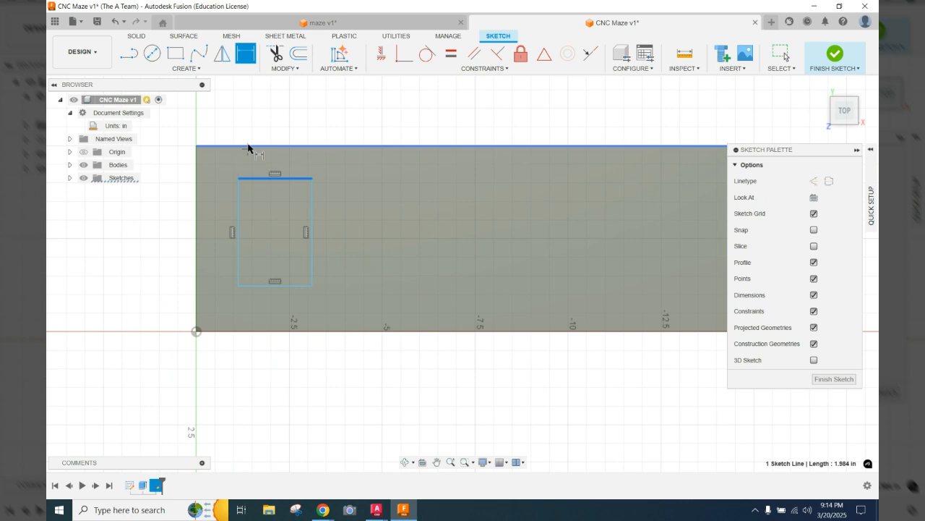
pyautogui.click(248, 147)
pyautogui.click(172, 168)
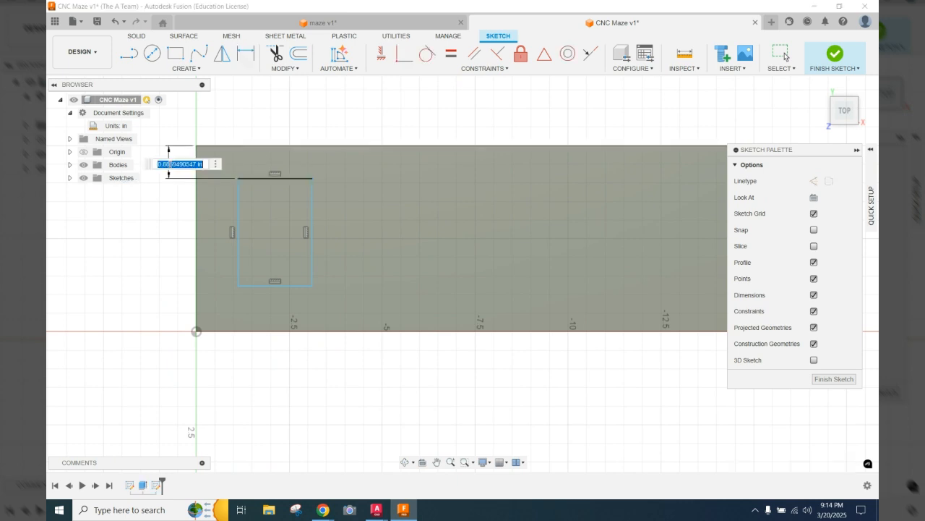
pyautogui.press('BackSpace')
pyautogui.write('75')
pyautogui.press('Return')
# Step: Dimension the rectangle's lower edge from the board's lower long edge and link the value to the existing 0.75 in offset (d6)
pyautogui.click(269, 281)
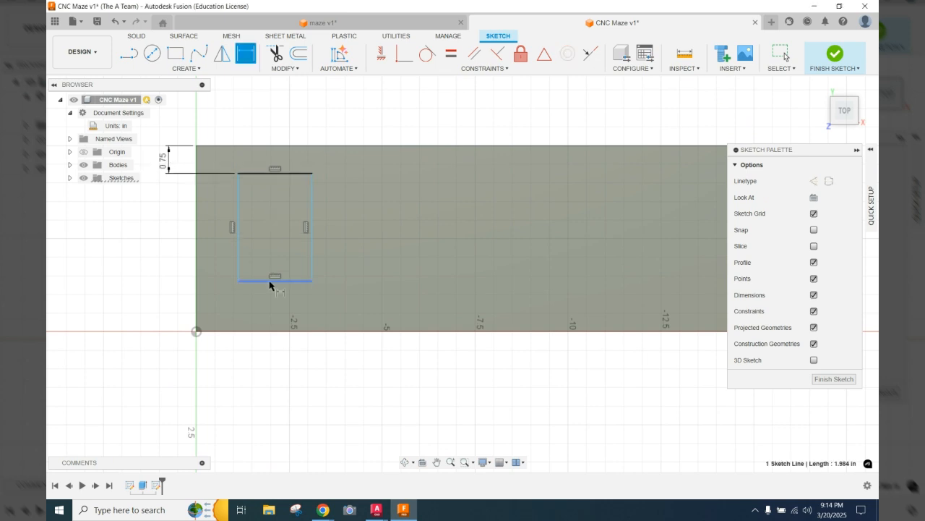
pyautogui.click(264, 331)
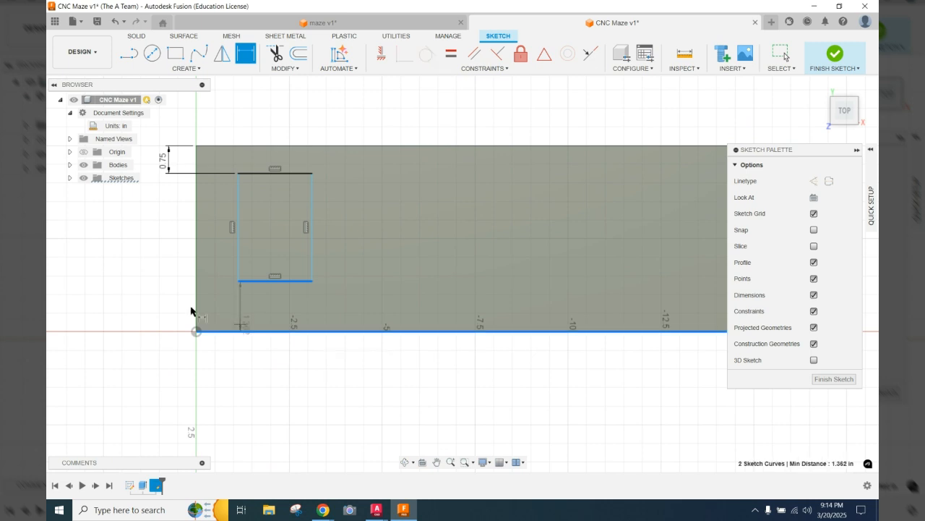
pyautogui.click(137, 310)
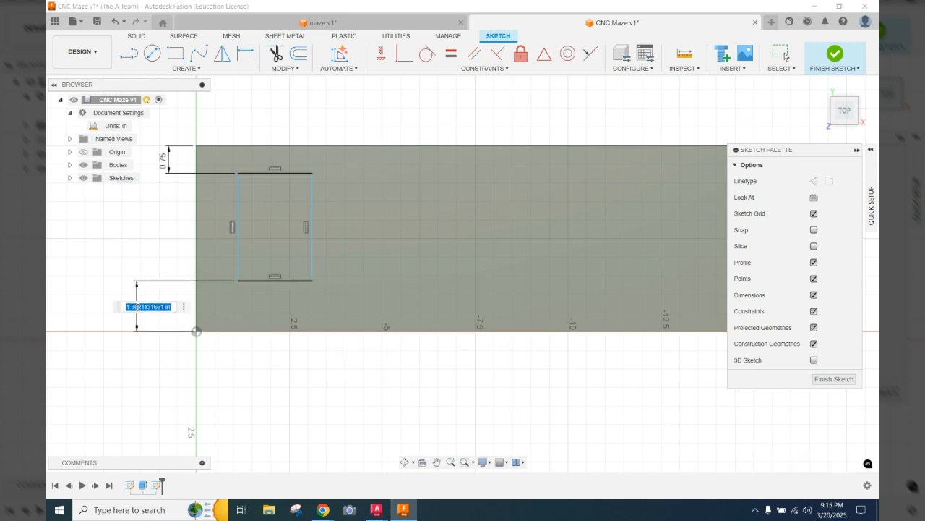
pyautogui.click(170, 164)
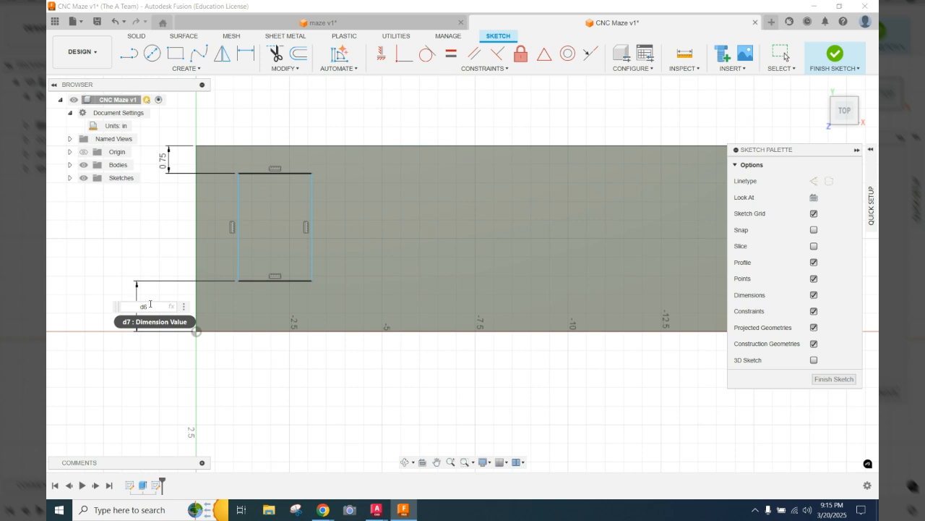
pyautogui.press('Return')
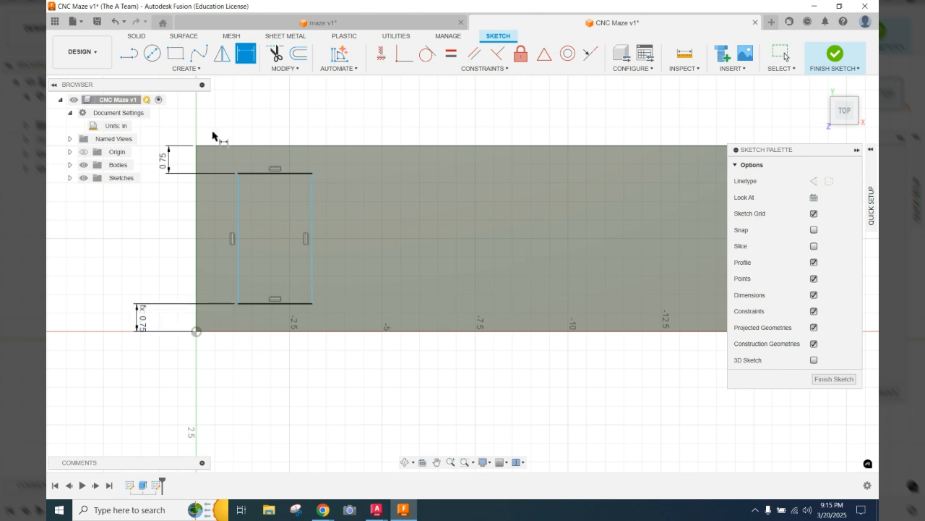
# Step: Dimension the rectangle's left side from the board's left short edge and link it to the same 0.75 in offset dimension
pyautogui.click(244, 56)
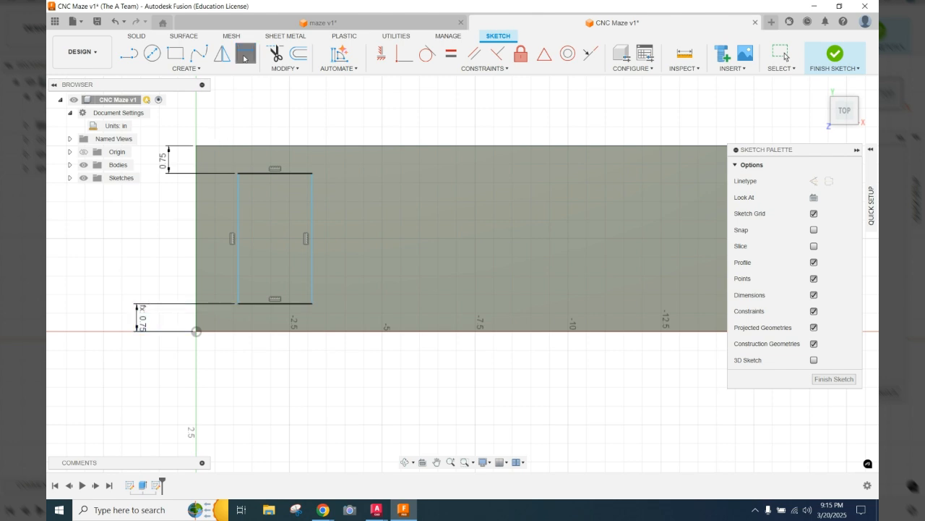
pyautogui.click(237, 230)
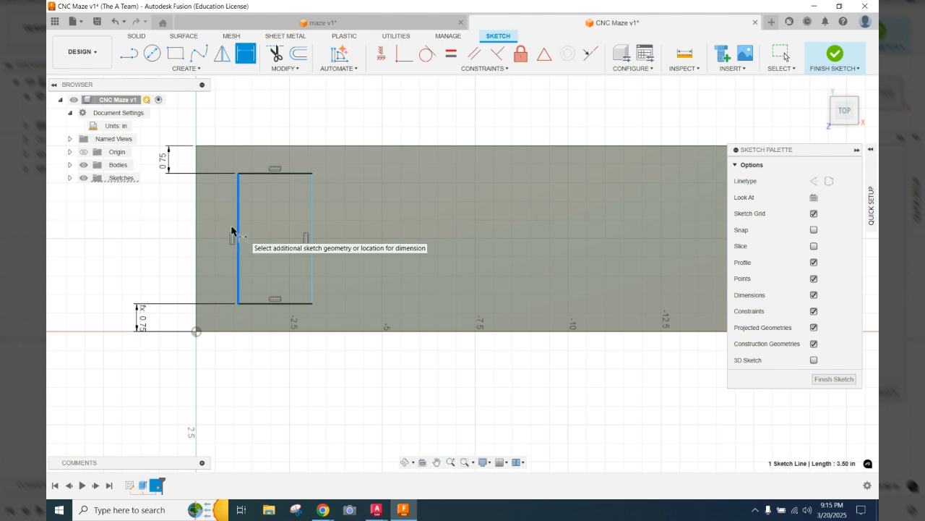
pyautogui.click(196, 229)
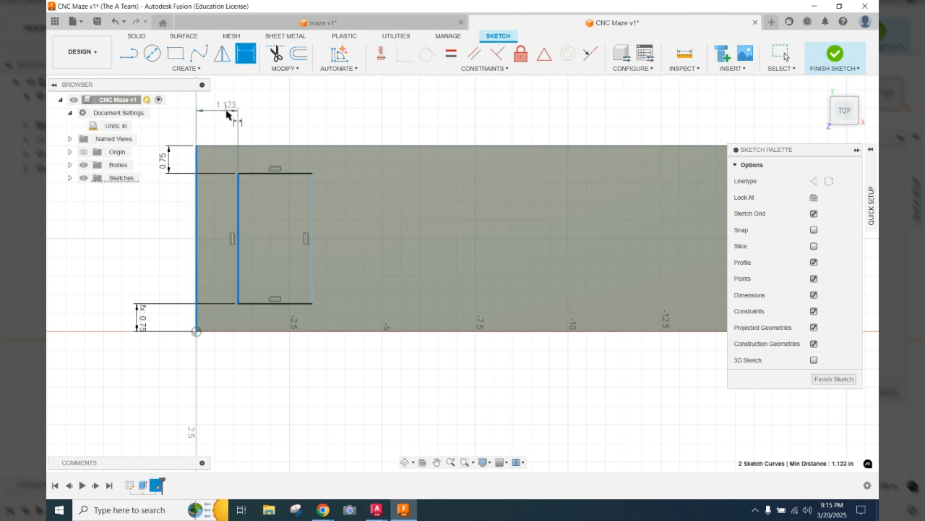
pyautogui.click(226, 114)
pyautogui.press('BackSpace')
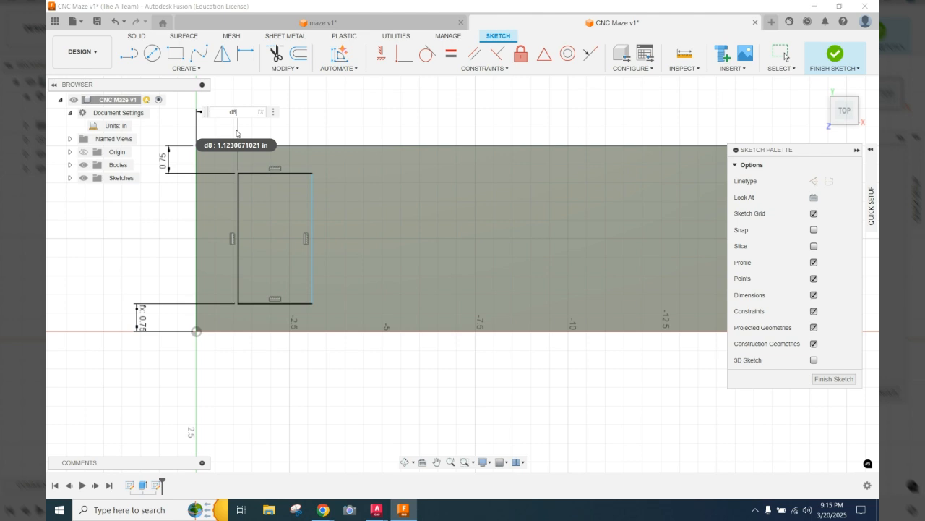
pyautogui.press('Return')
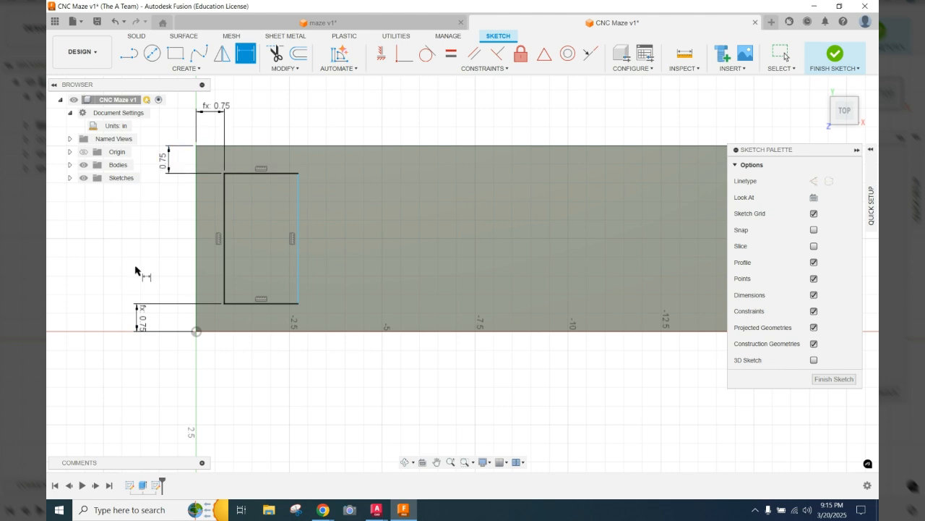
# Step: Dimension the small rectangle's upper edge and set its width to 1.5 in
pyautogui.click(239, 174)
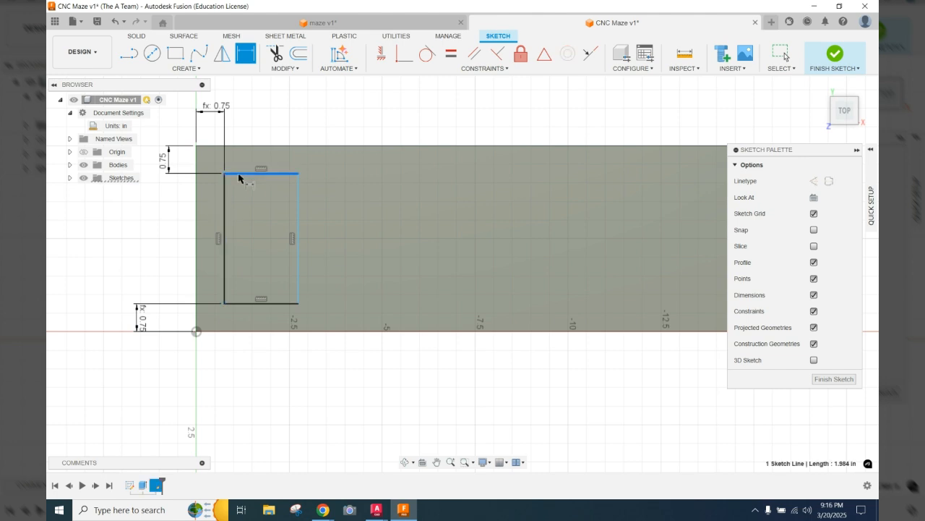
pyautogui.click(265, 116)
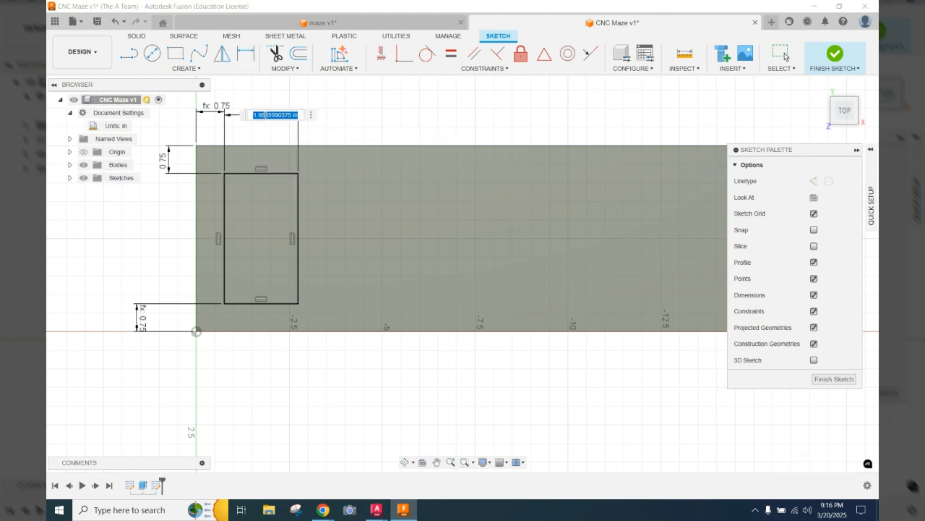
pyautogui.write('1.5')
pyautogui.press('Return')
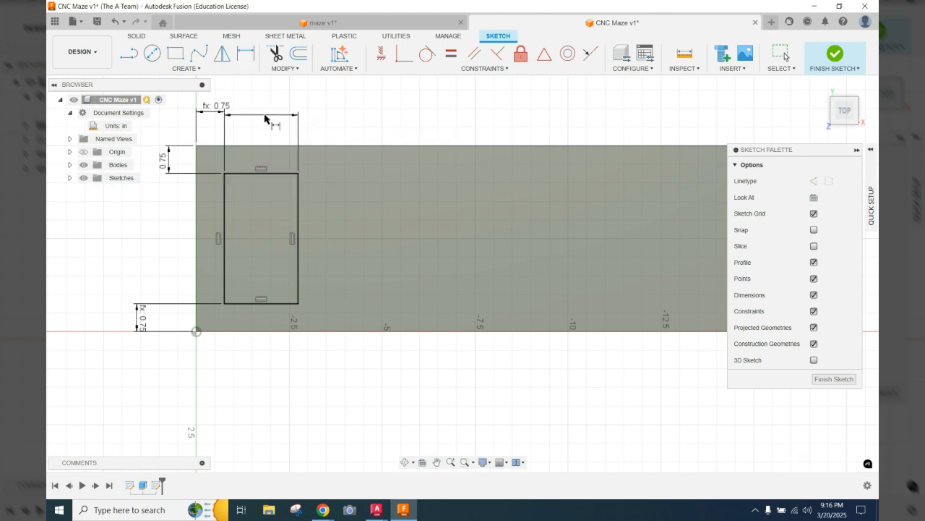
# Step: Fillet all four corners of the small rectangle with a 0.50 in radius and finish the sketch
pyautogui.click(289, 70)
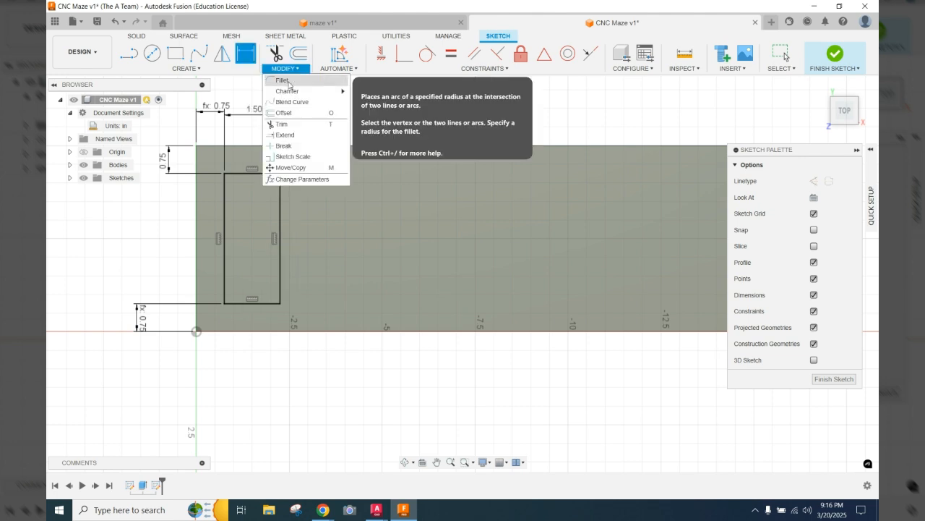
pyautogui.click(289, 81)
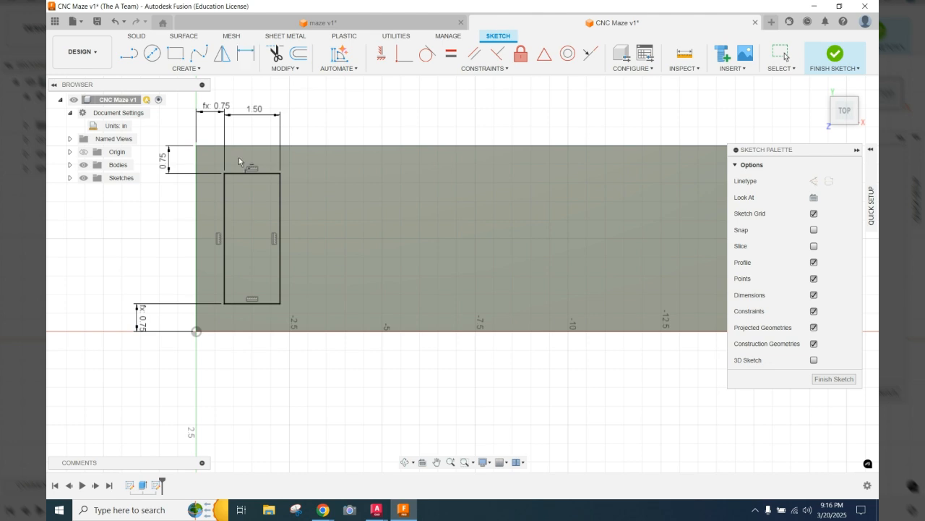
pyautogui.click(225, 176)
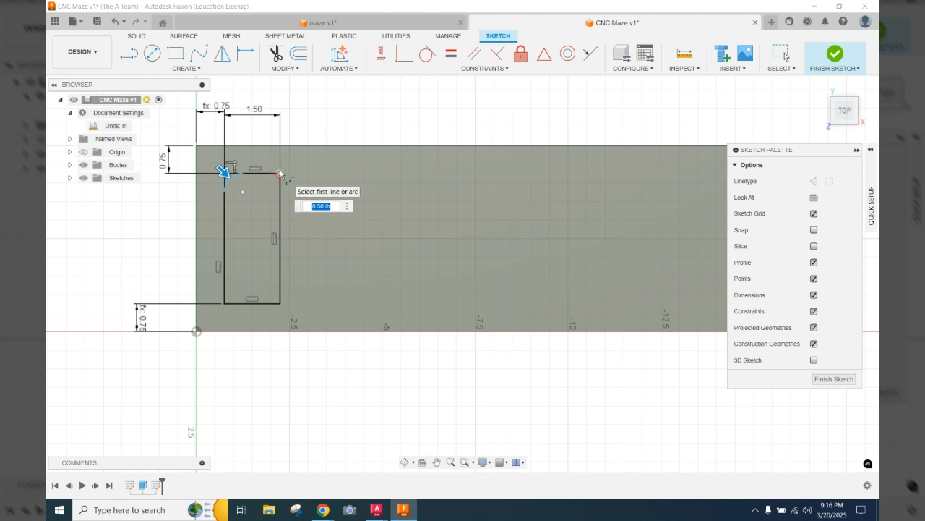
pyautogui.click(282, 175)
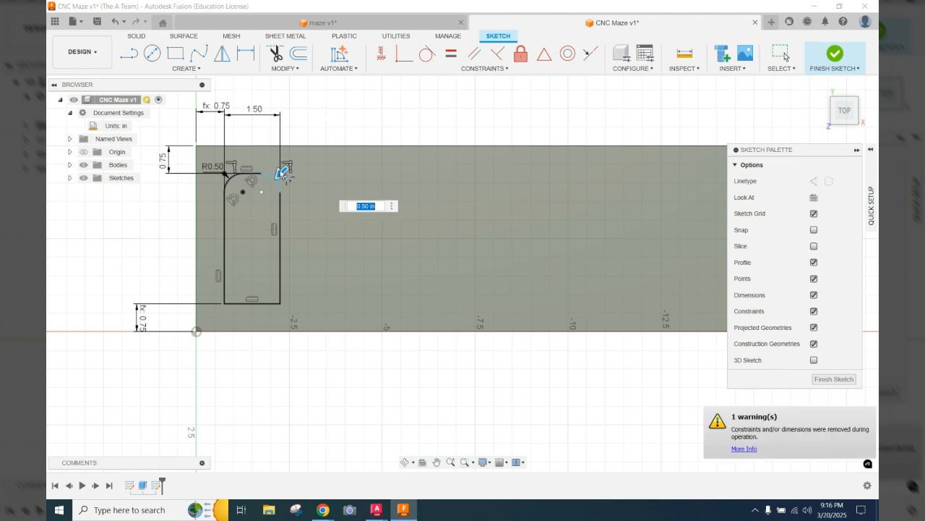
pyautogui.click(278, 302)
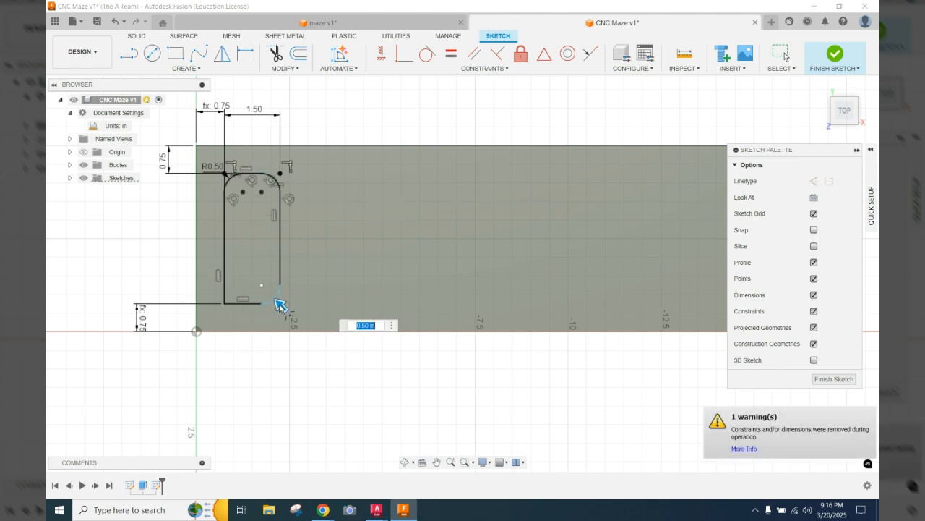
pyautogui.click(226, 303)
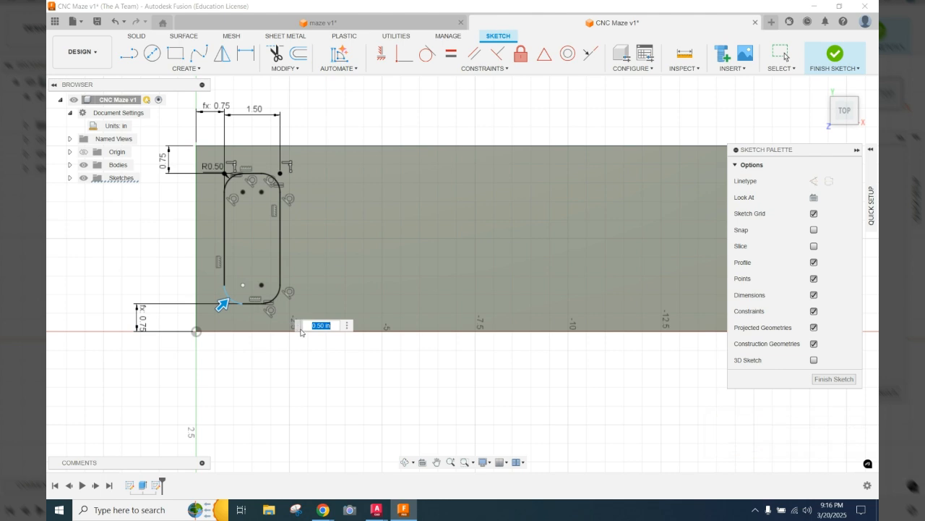
pyautogui.press('Return')
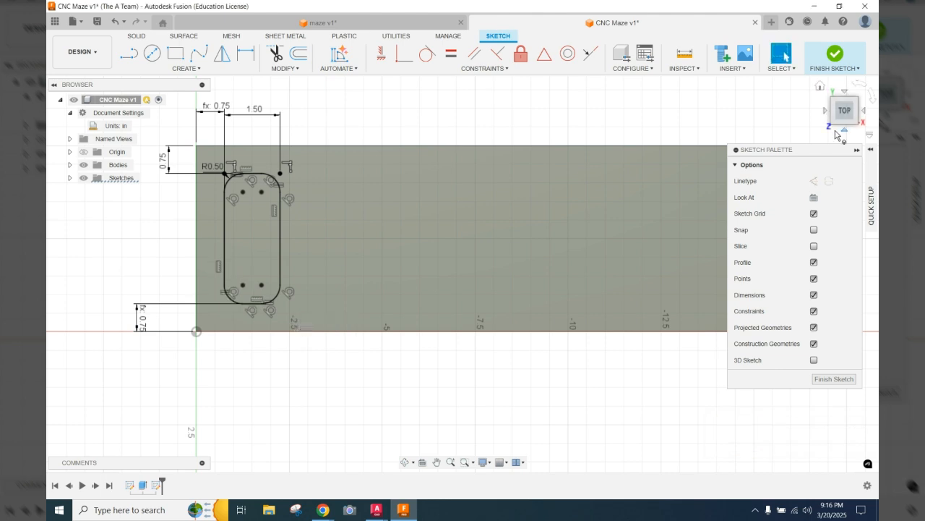
pyautogui.click(837, 57)
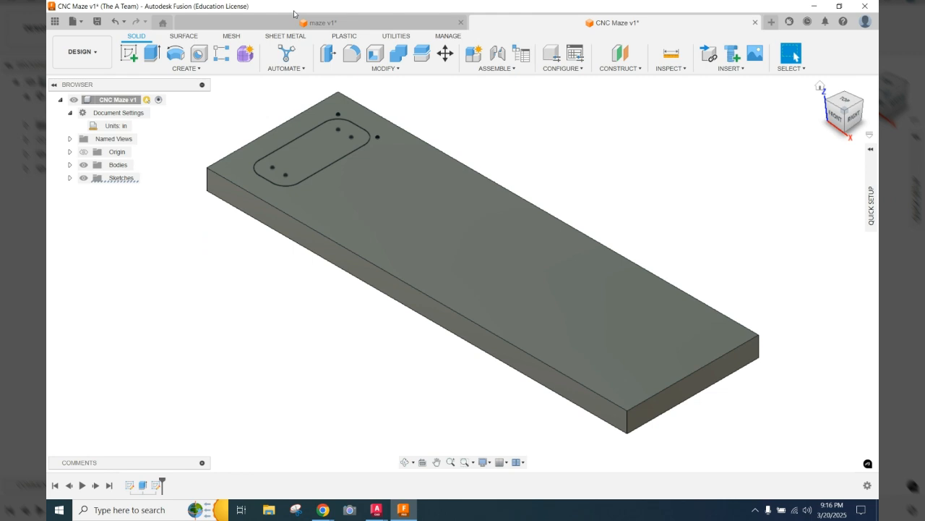
# Step: Extrude the rounded rectangle profile as a cut into the board with a distance of -0.7 in
pyautogui.click(150, 57)
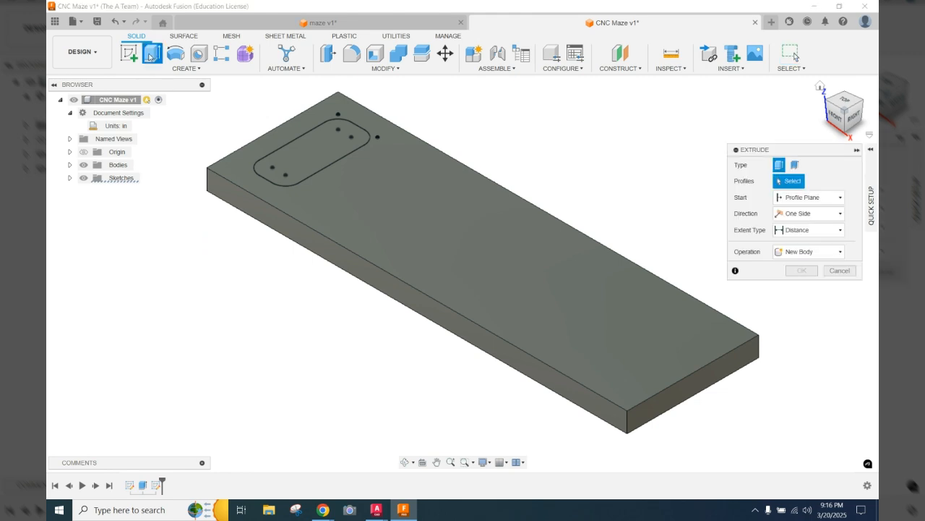
pyautogui.click(316, 166)
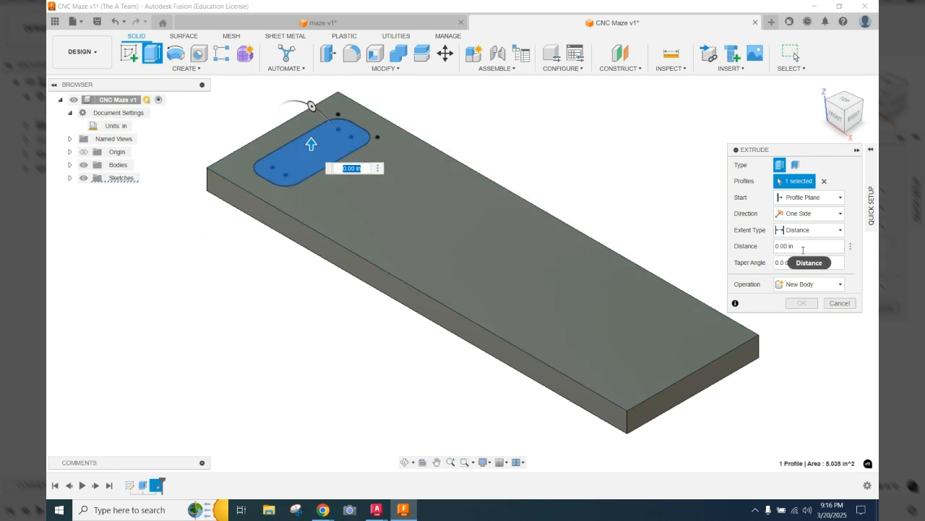
pyautogui.click(795, 286)
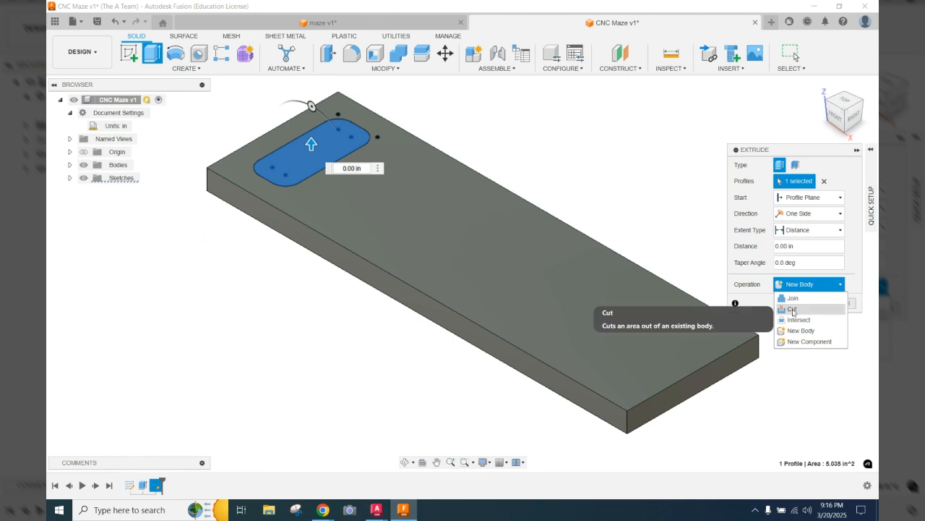
pyautogui.click(793, 309)
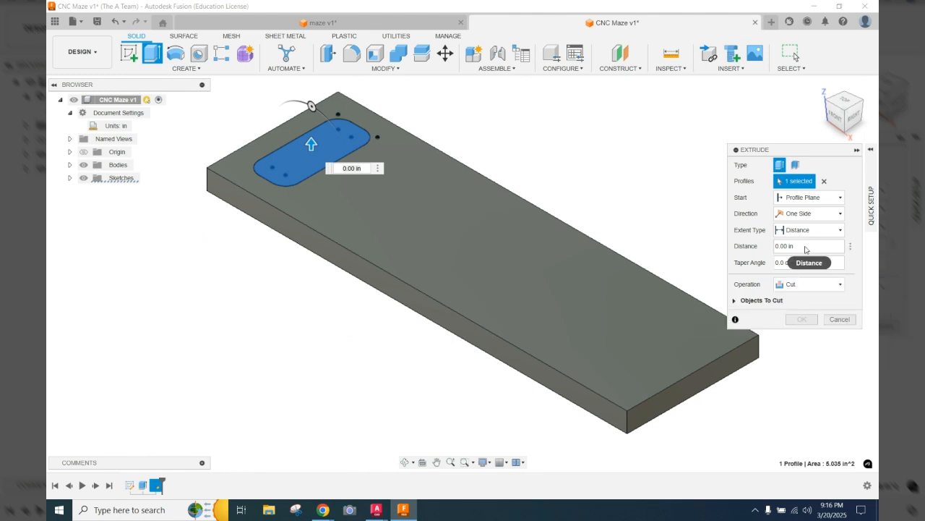
pyautogui.moveTo(805, 246); pyautogui.dragTo(771, 251)
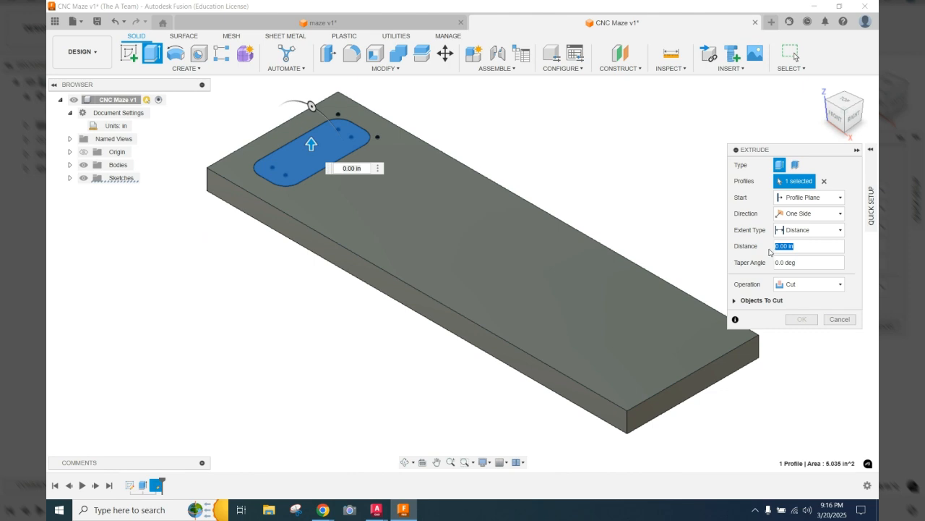
pyautogui.write('-.7')
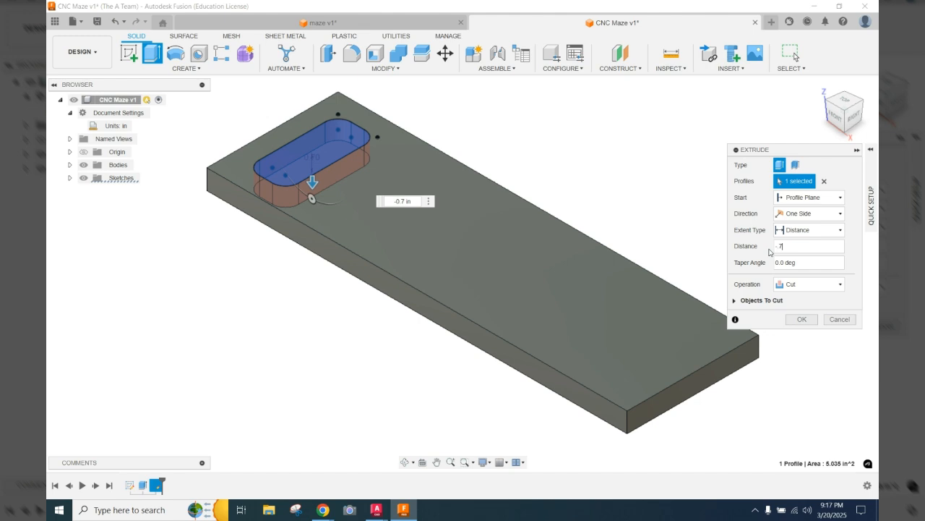
pyautogui.press('Return')
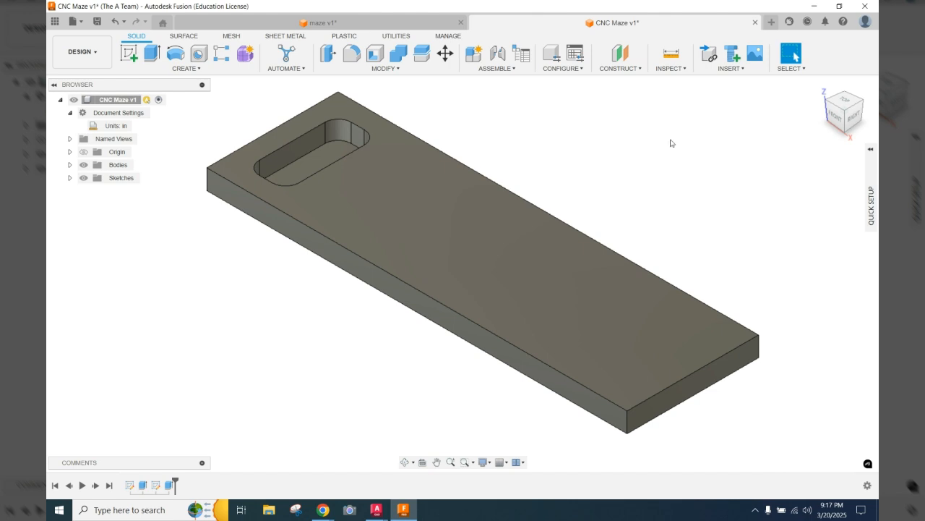
# Step: Create a midplane between the board's two short end faces
pyautogui.click(625, 69)
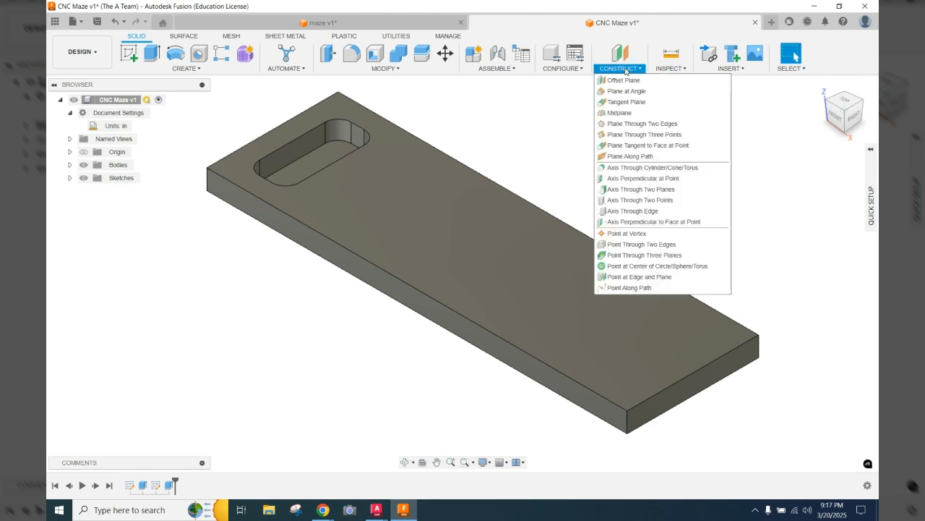
pyautogui.click(616, 114)
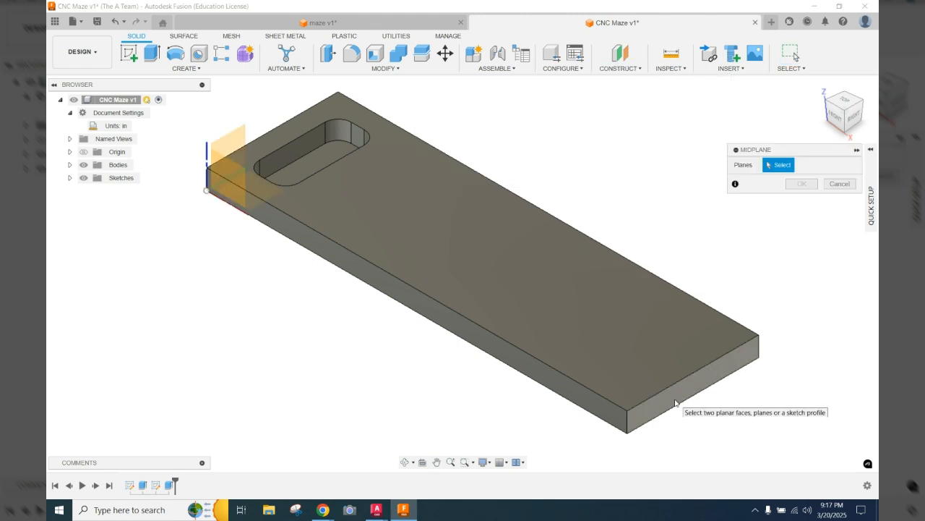
pyautogui.click(676, 402)
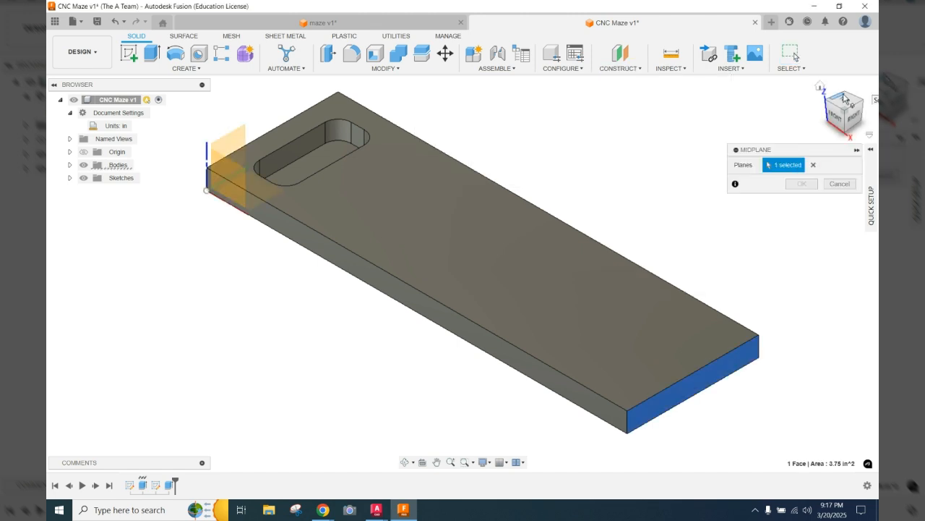
pyautogui.moveTo(846, 96); pyautogui.dragTo(636, 318)
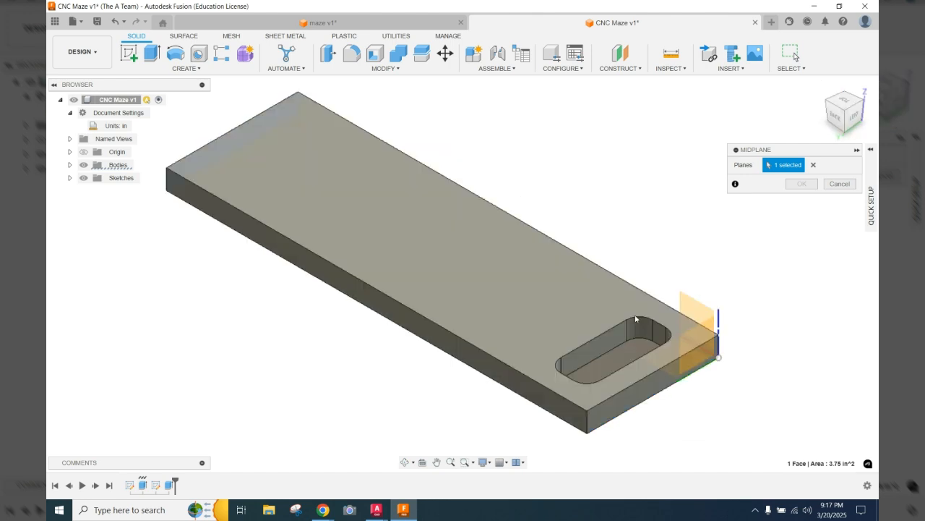
pyautogui.click(626, 397)
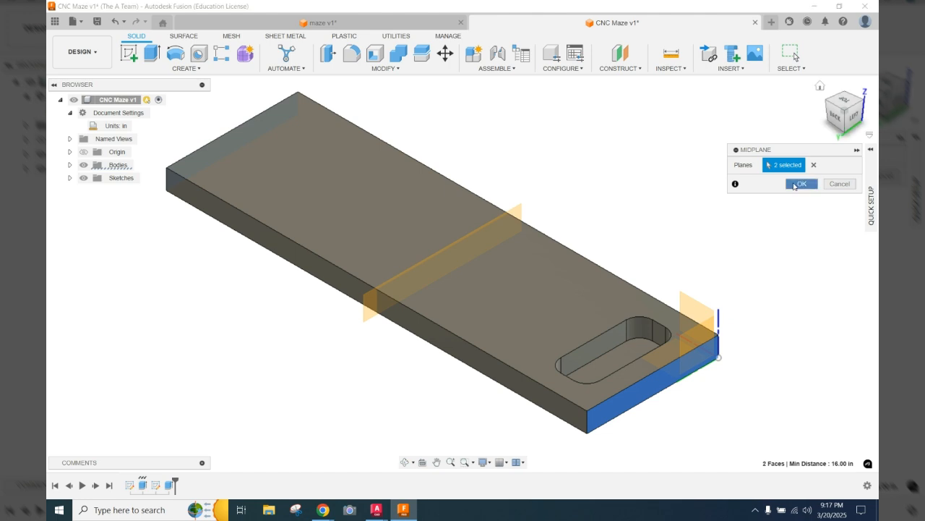
pyautogui.click(794, 186)
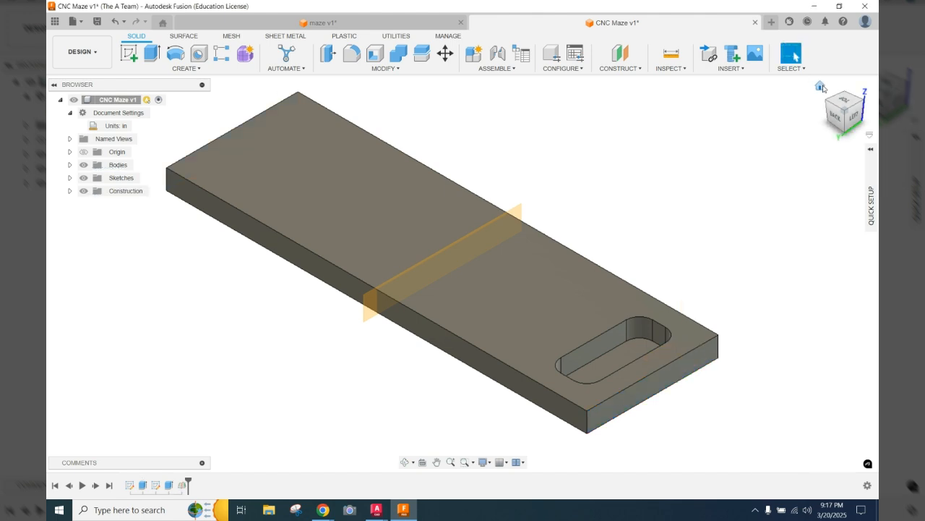
# Step: Mirror the rounded pocket's cut feature across the midplane to the board's other end
pyautogui.click(822, 88)
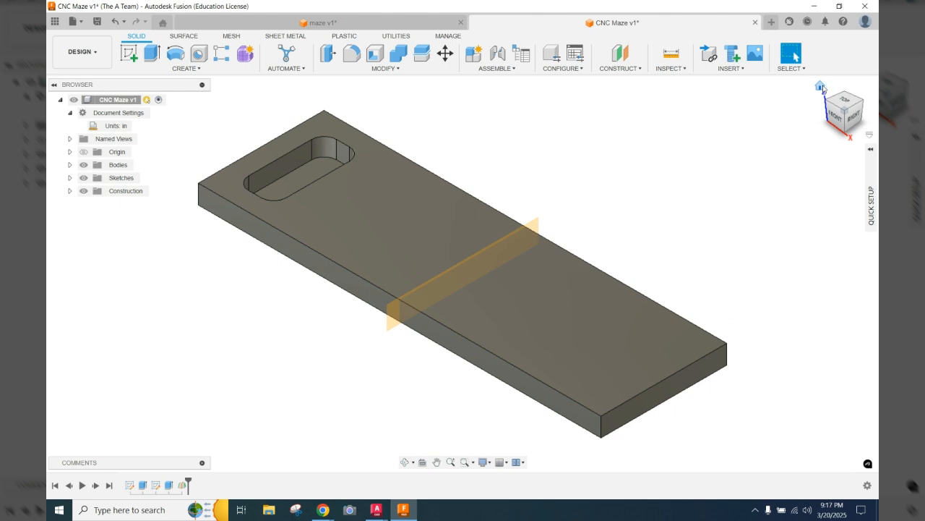
pyautogui.click(175, 70)
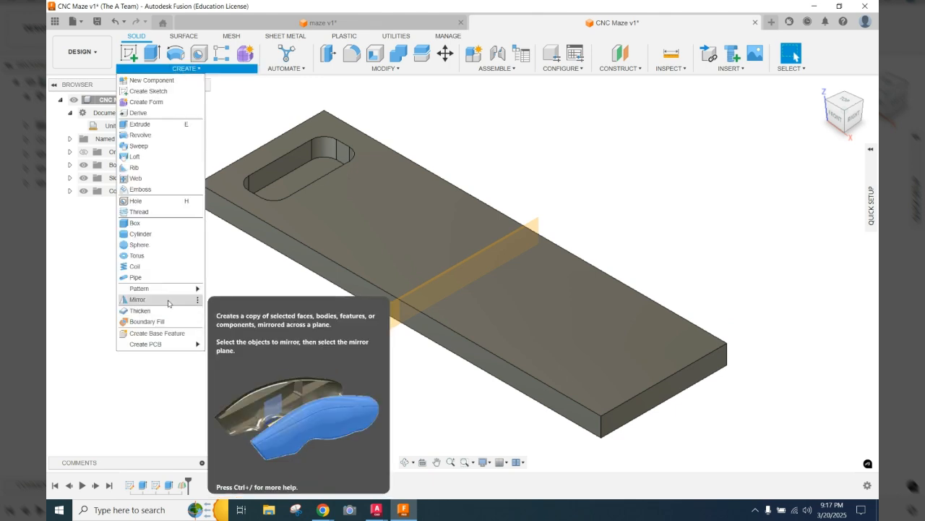
pyautogui.click(137, 299)
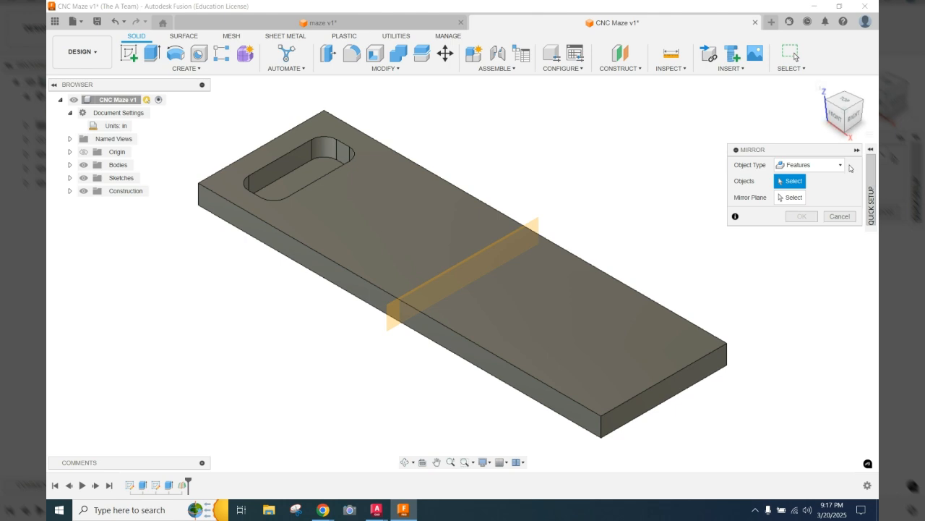
pyautogui.click(797, 170)
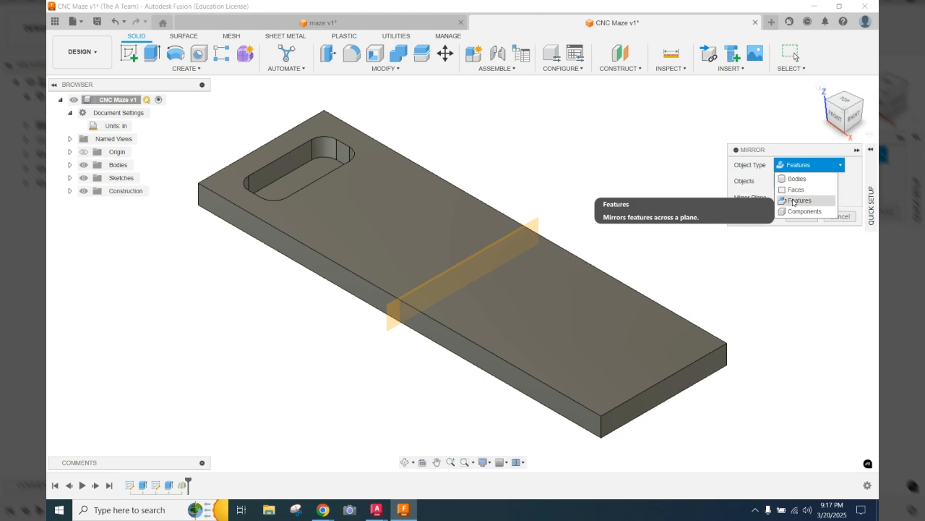
pyautogui.click(793, 200)
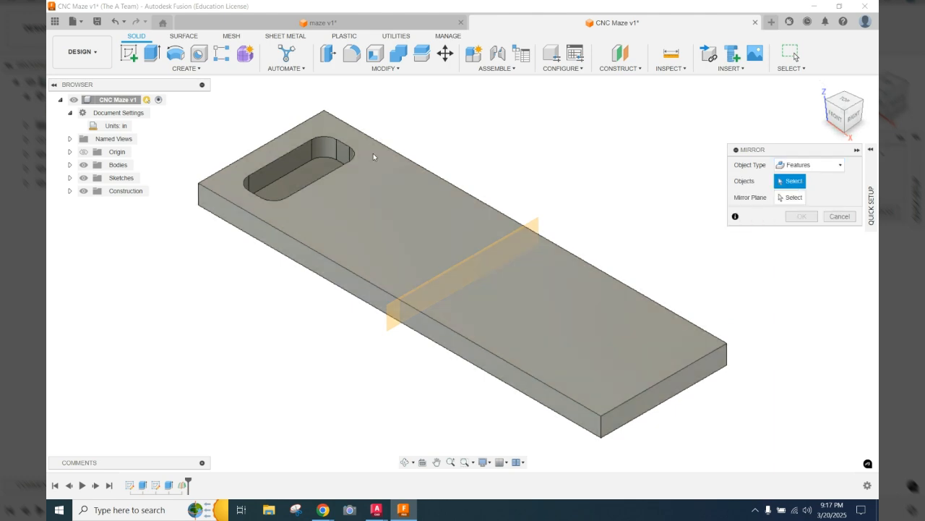
pyautogui.click(318, 165)
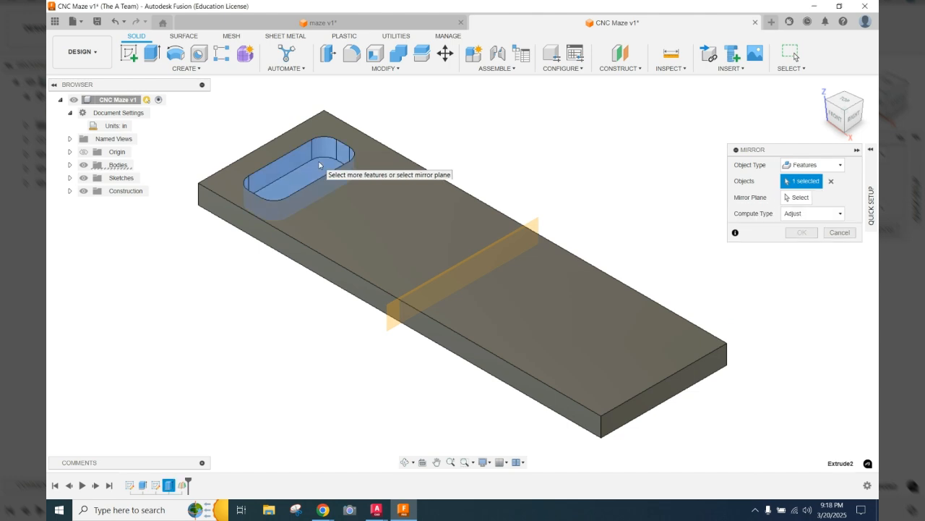
pyautogui.click(800, 197)
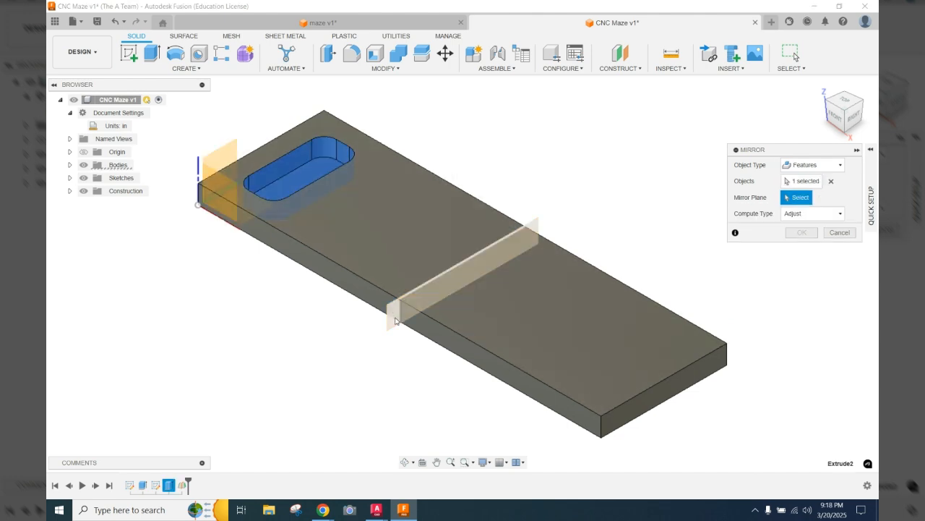
pyautogui.click(394, 319)
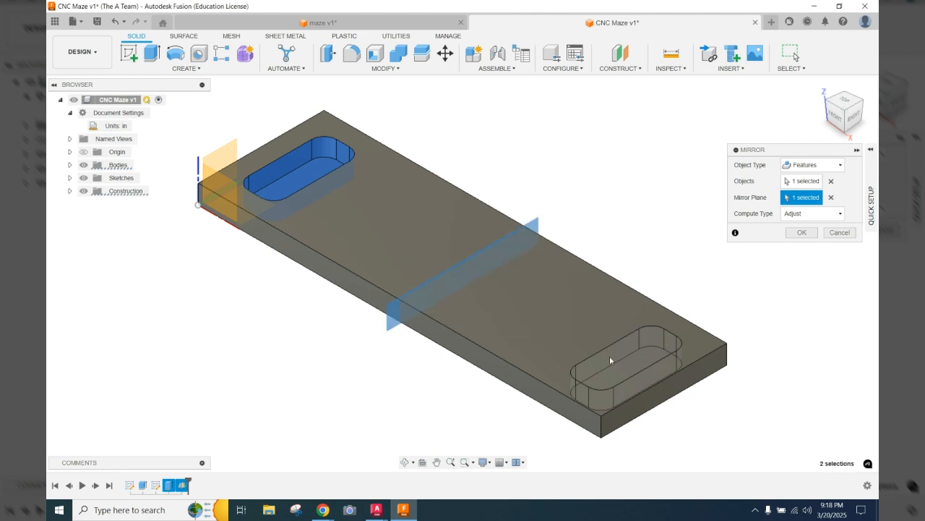
pyautogui.click(802, 233)
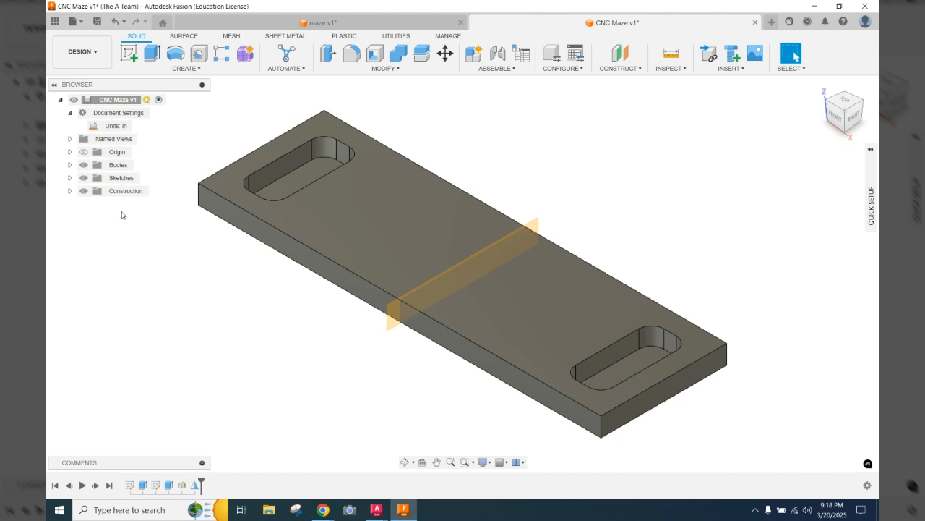
# Step: Hide the construction geometry so the midplane is not displayed
pyautogui.click(86, 194)
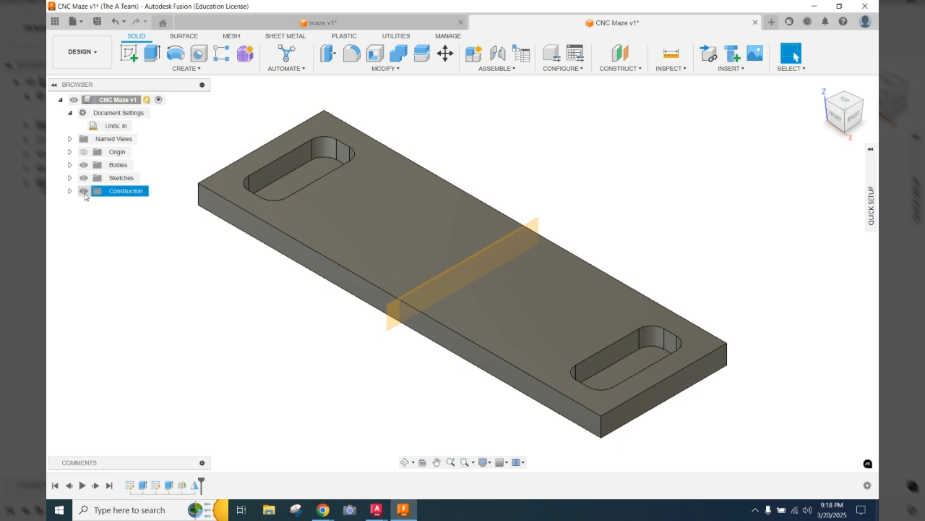
pyautogui.click(83, 192)
pyautogui.click(83, 192)
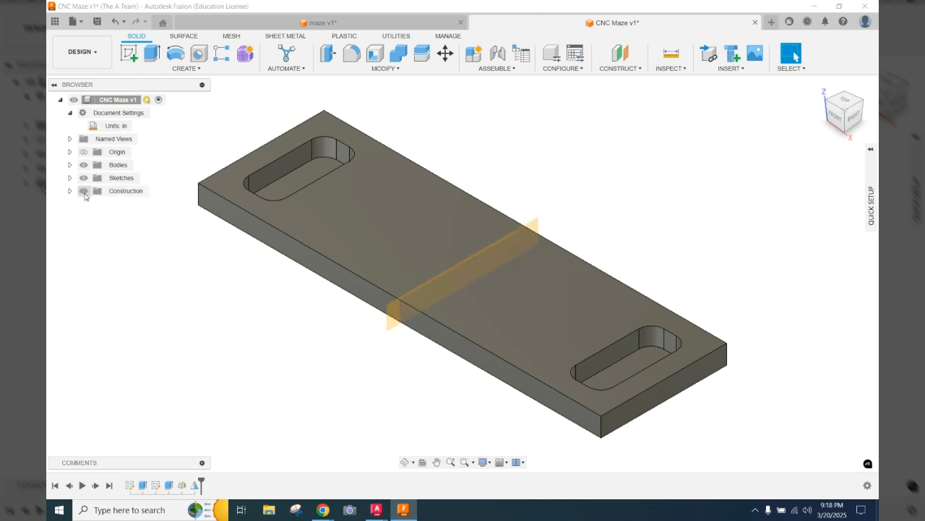
pyautogui.click(84, 192)
pyautogui.click(83, 192)
pyautogui.click(84, 191)
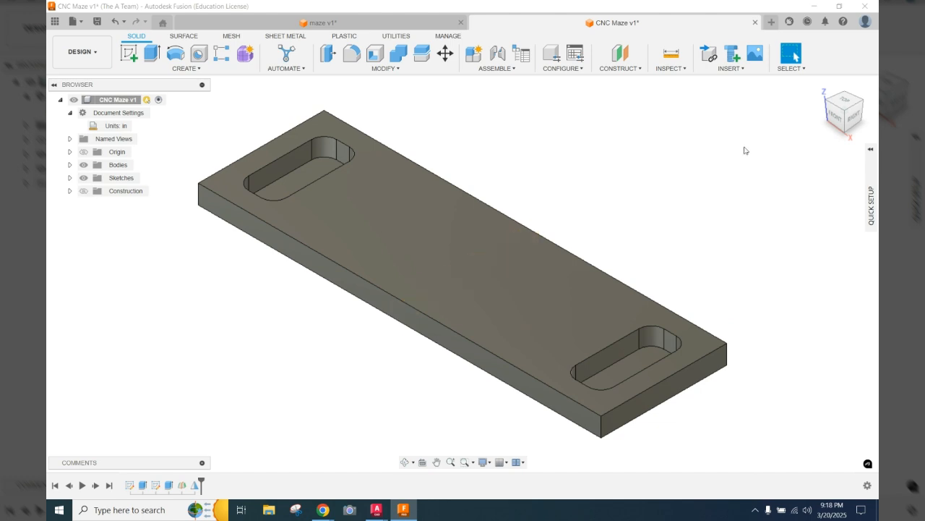
# Step: Start a sketch on the board's top face and draw a 1 in diameter circle beside the original pocket, near the lower long edge
pyautogui.click(845, 100)
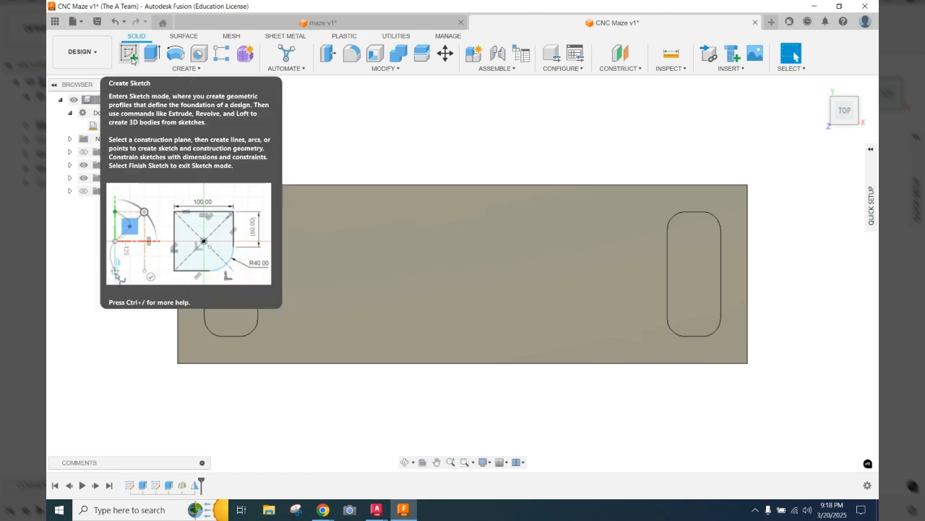
pyautogui.click(130, 53)
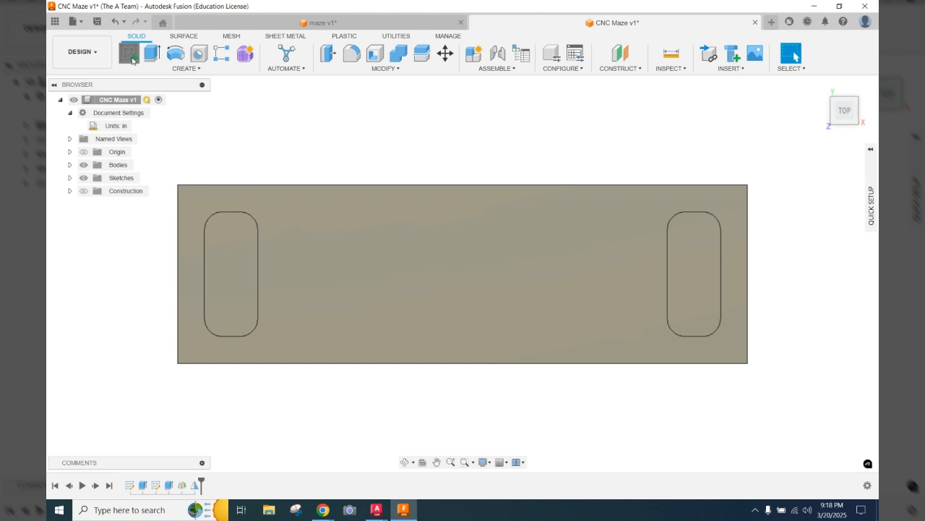
pyautogui.click(416, 273)
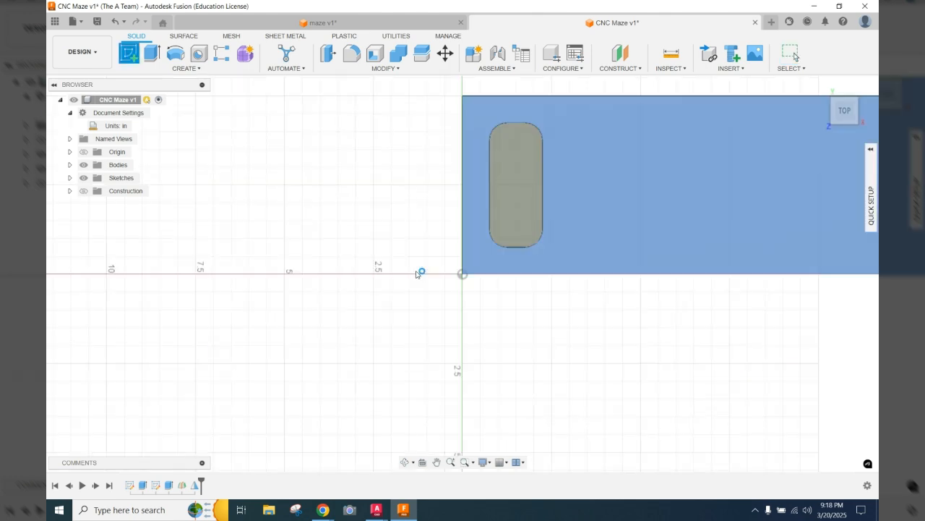
pyautogui.moveTo(608, 191)
pyautogui.mouseDown(button='middle')
pyautogui.moveTo(214, 245)
pyautogui.moveTo(289, 270)
pyautogui.mouseUp(button='middle')
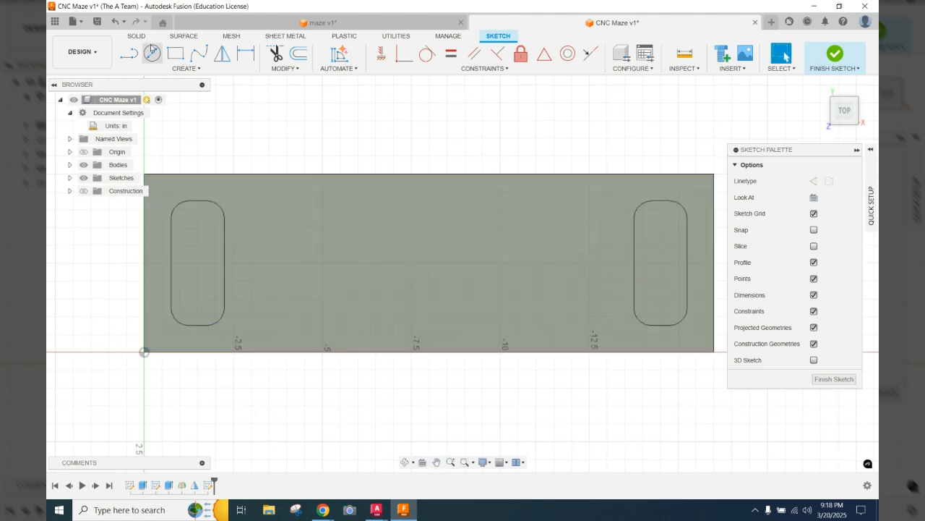
pyautogui.click(152, 52)
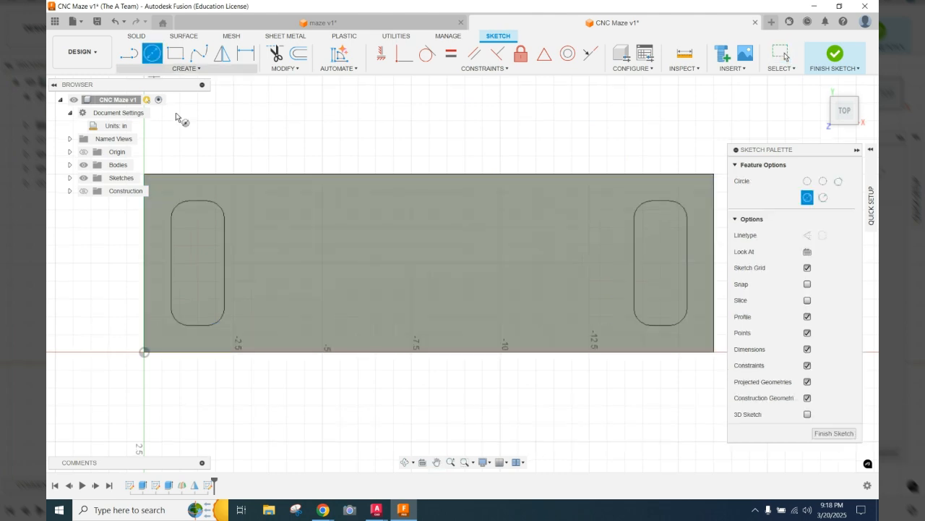
pyautogui.click(265, 305)
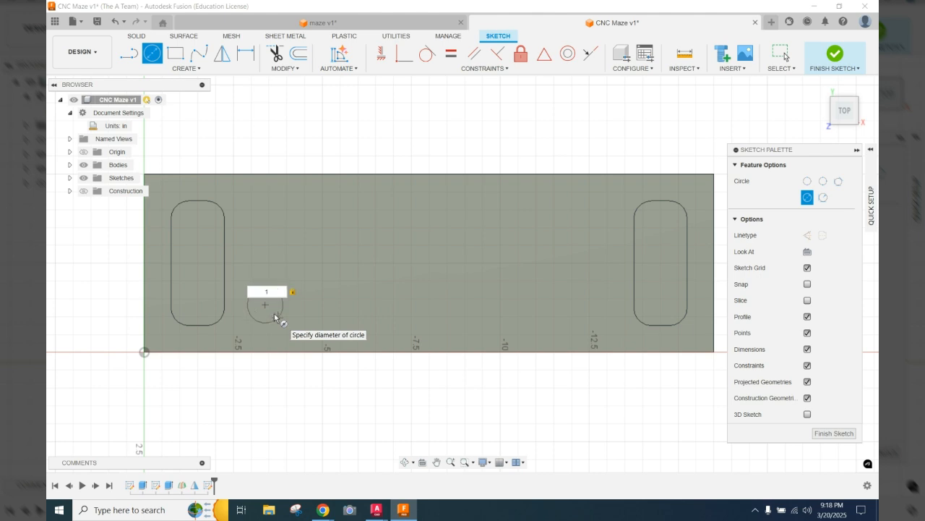
pyautogui.press('Return')
pyautogui.click(314, 240)
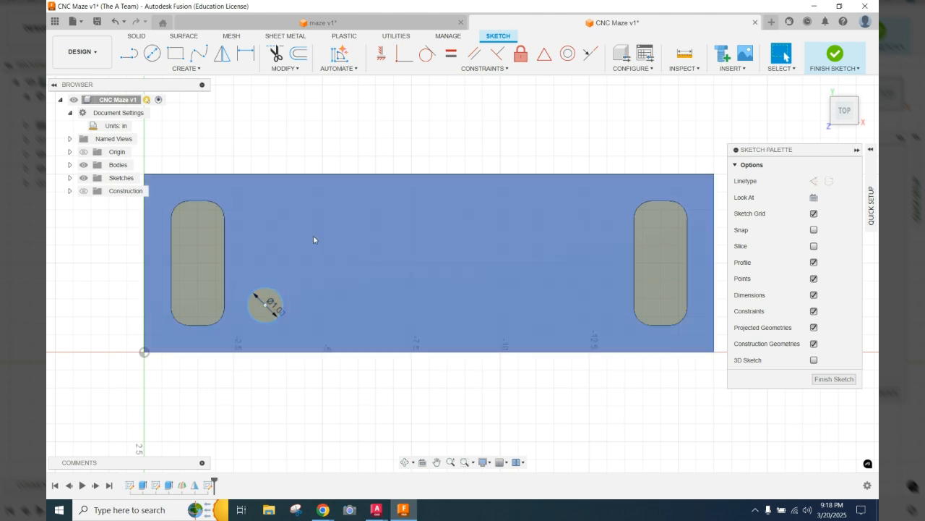
# Step: Draw a second 1 in diameter circle beside the mirrored pocket, near the board's lower long edge
pyautogui.click(152, 57)
pyautogui.click(152, 56)
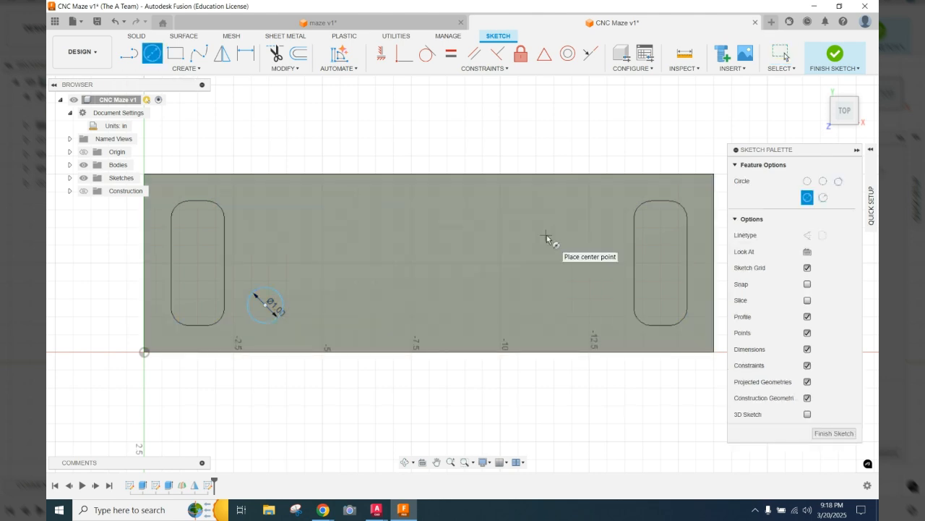
pyautogui.click(590, 310)
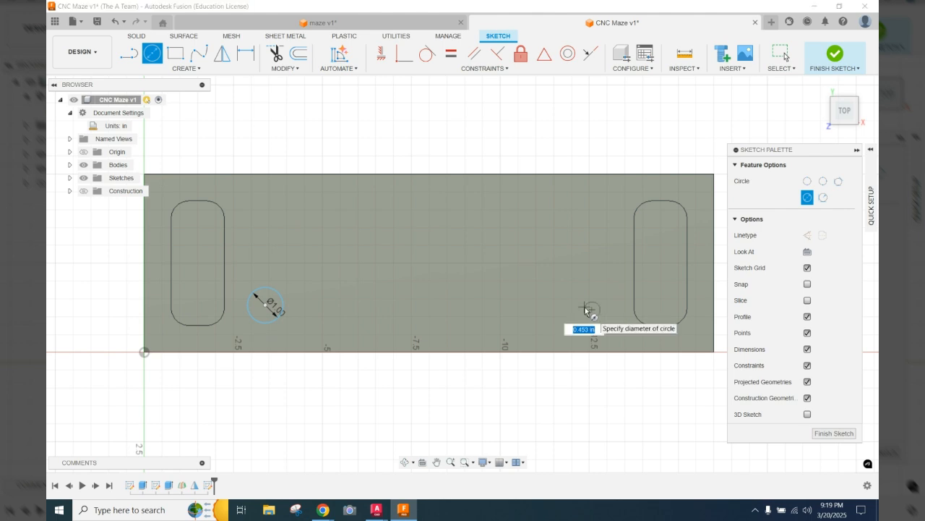
pyautogui.write('1')
pyautogui.press('Return')
pyautogui.press('Escape')
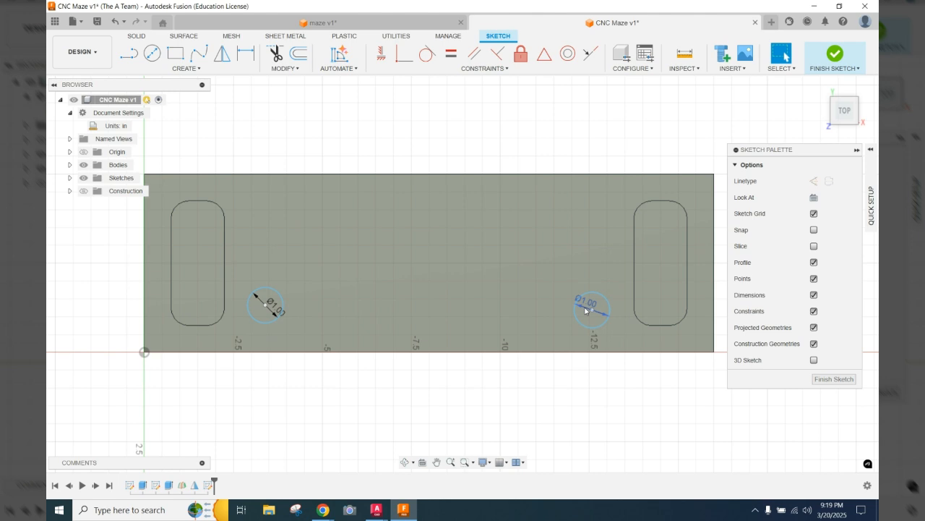
# Step: Finish the sketch and extrude both 1 in circles as a cut with a distance of -0.25 in into the board
pyautogui.click(842, 55)
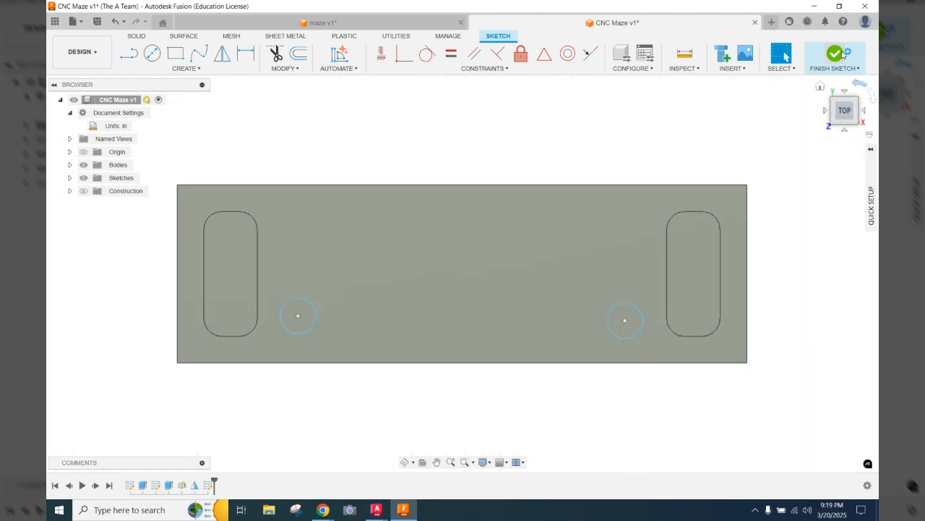
pyautogui.click(821, 88)
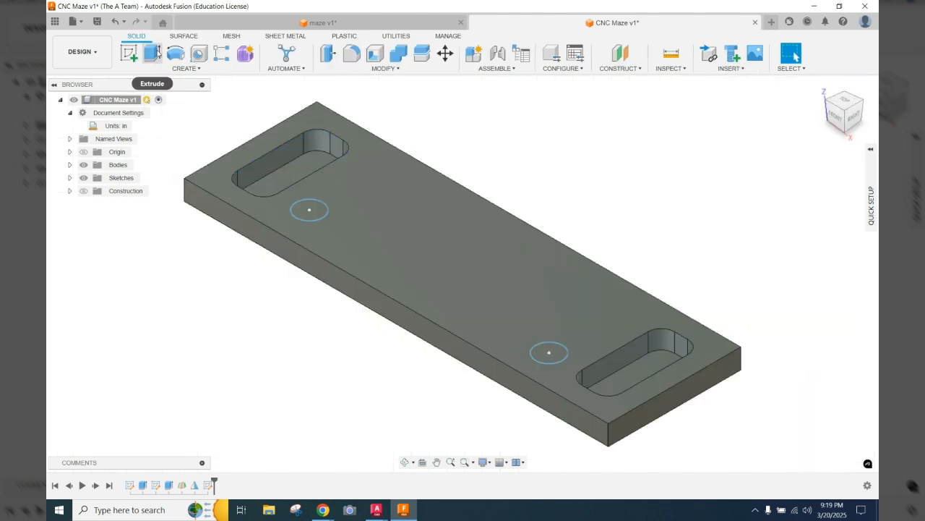
pyautogui.click(153, 52)
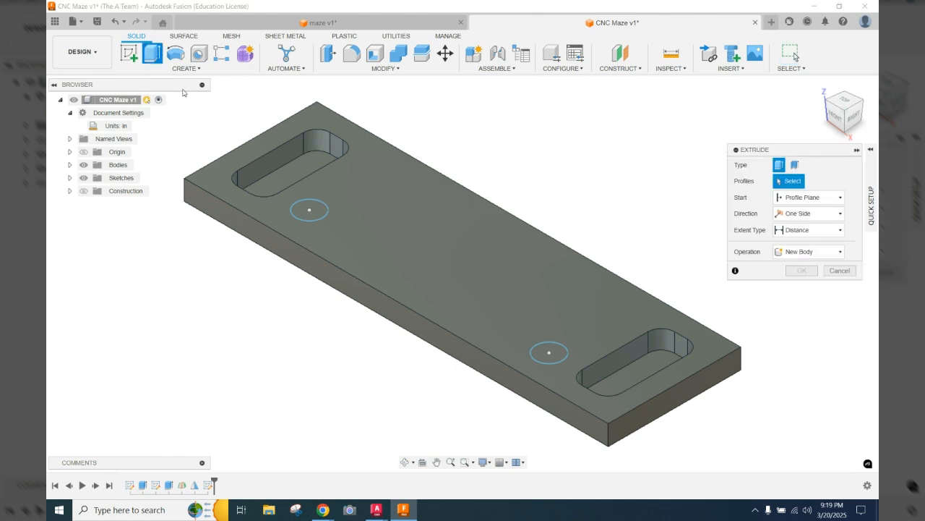
pyautogui.click(314, 214)
pyautogui.click(544, 351)
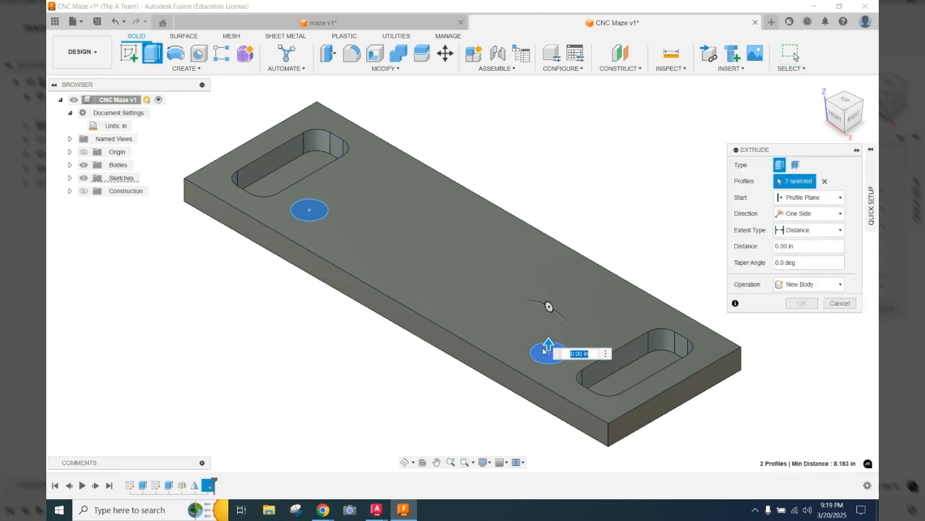
pyautogui.click(814, 285)
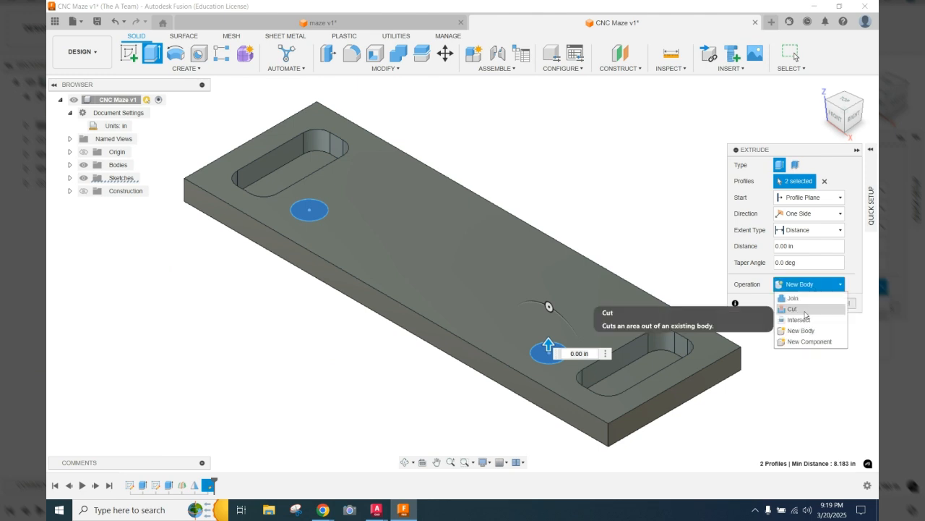
pyautogui.click(806, 309)
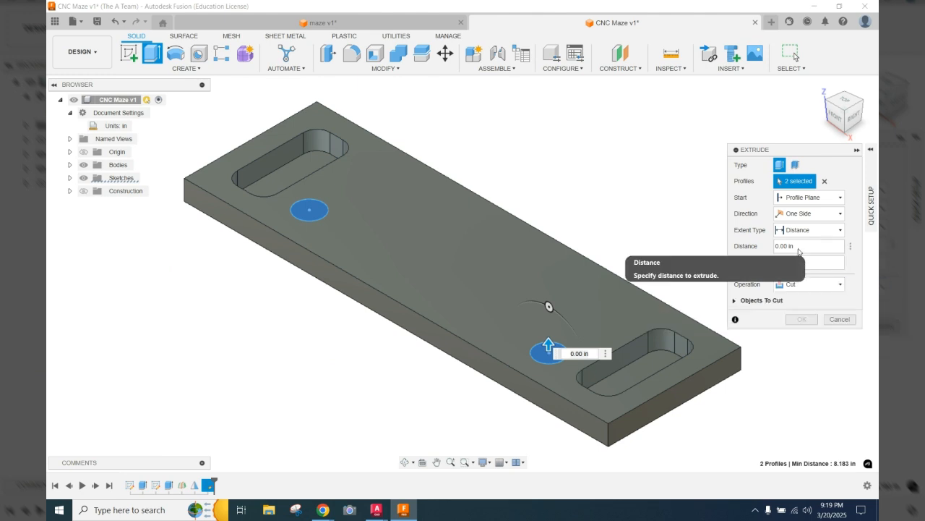
pyautogui.doubleClick(791, 247)
pyautogui.moveTo(791, 252); pyautogui.dragTo(770, 252)
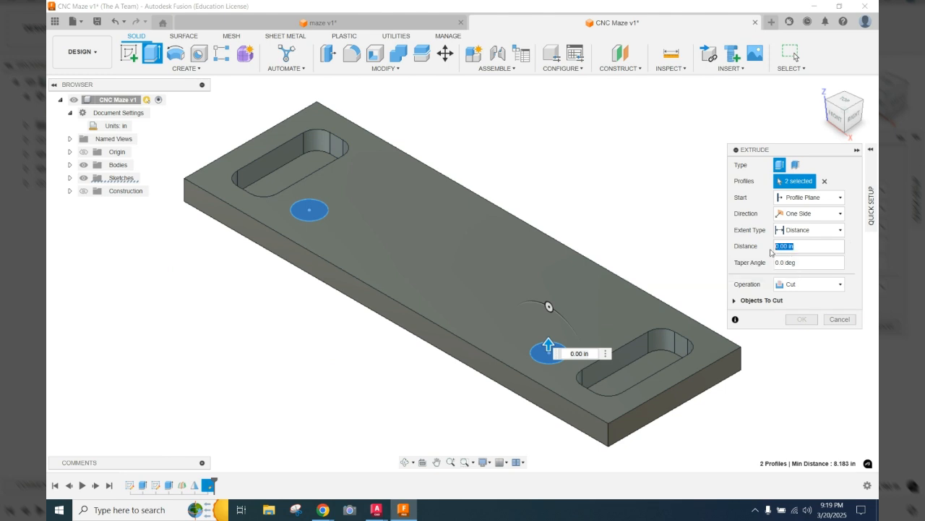
pyautogui.press('BackSpace')
pyautogui.write('.25')
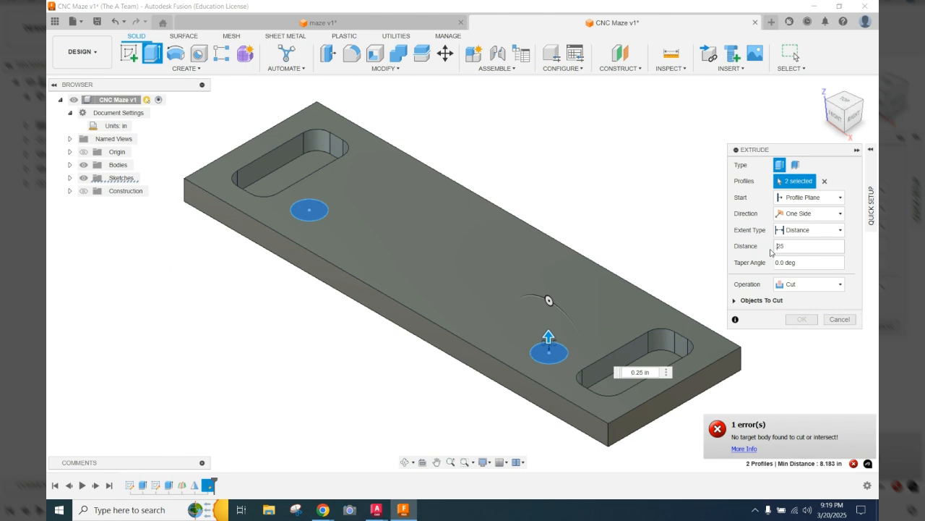
pyautogui.write('-')
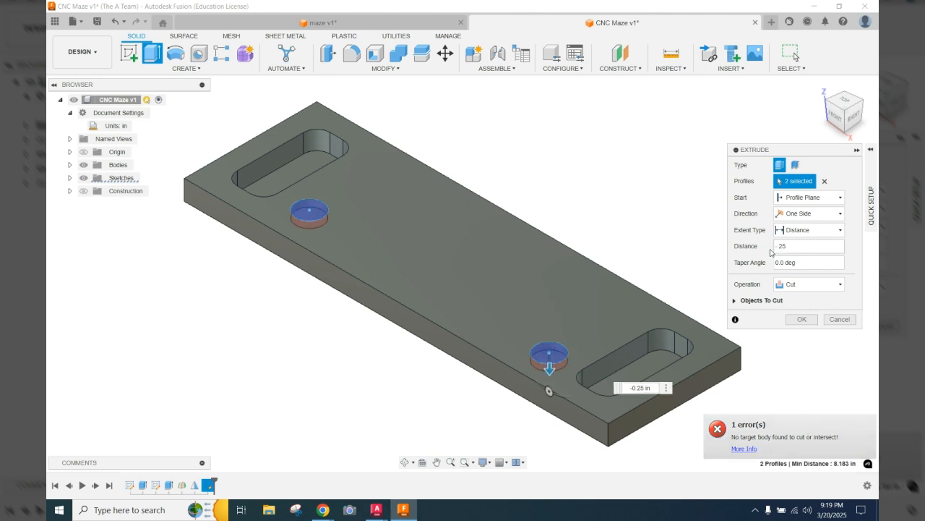
pyautogui.press('Return')
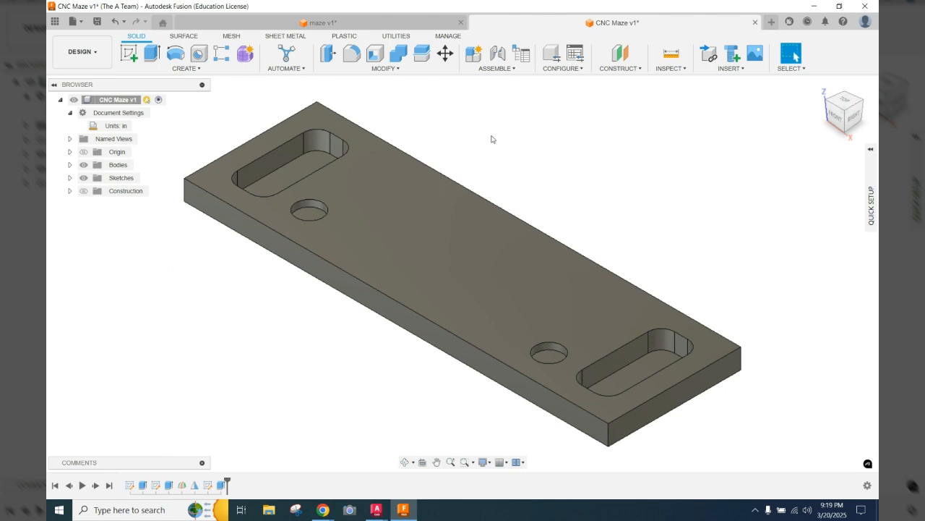
# Step: Sketch a center rectangle on the board's top face, centred on the circular hole beside the original pocket, about 1.89 in long and 0.4 in high
pyautogui.click(149, 52)
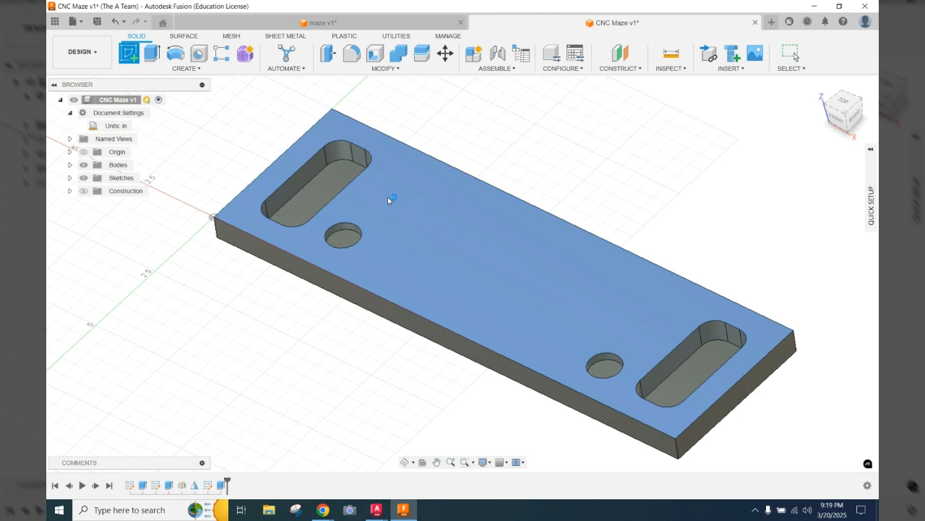
pyautogui.click(387, 196)
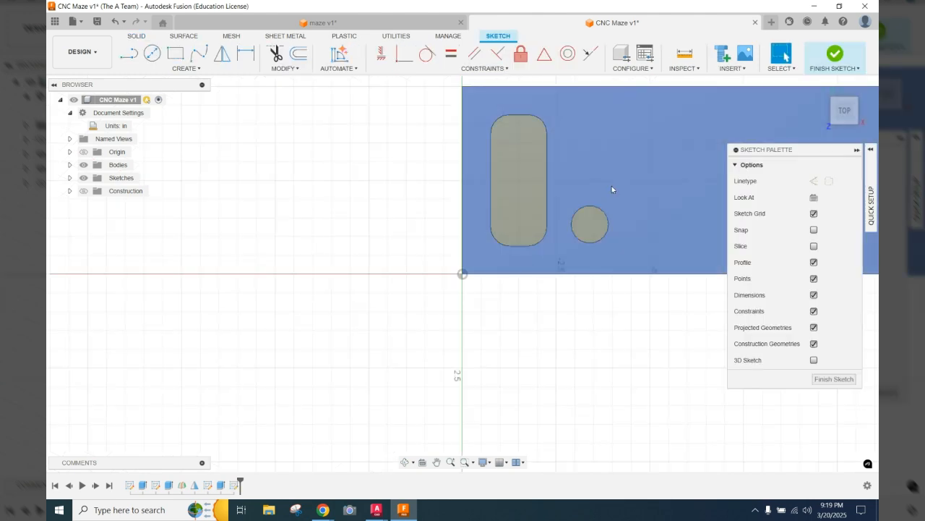
pyautogui.moveTo(612, 186); pyautogui.dragTo(296, 218, button='middle')
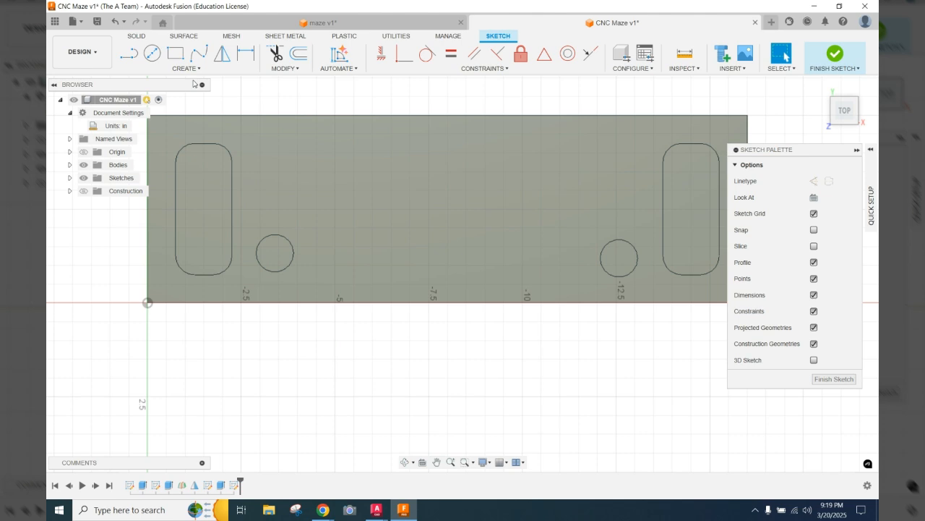
pyautogui.click(189, 68)
pyautogui.moveTo(171, 95)
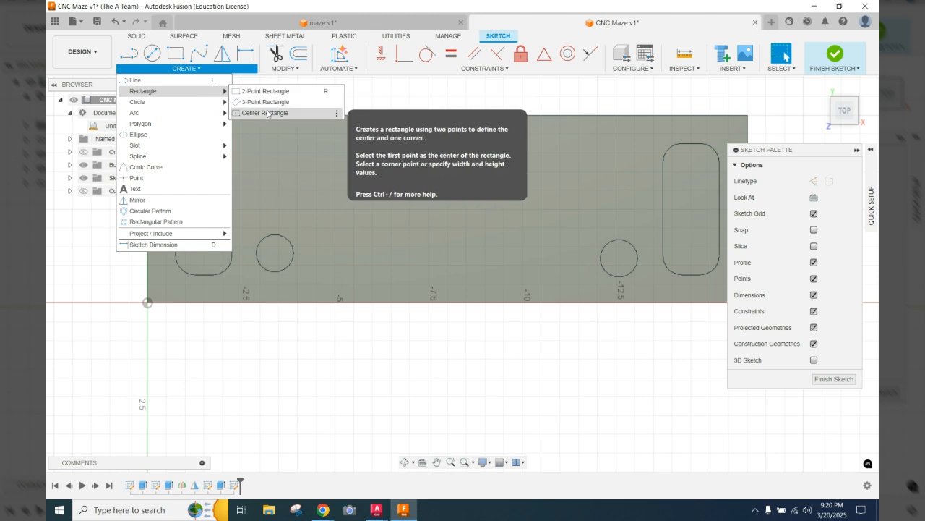
pyautogui.click(267, 113)
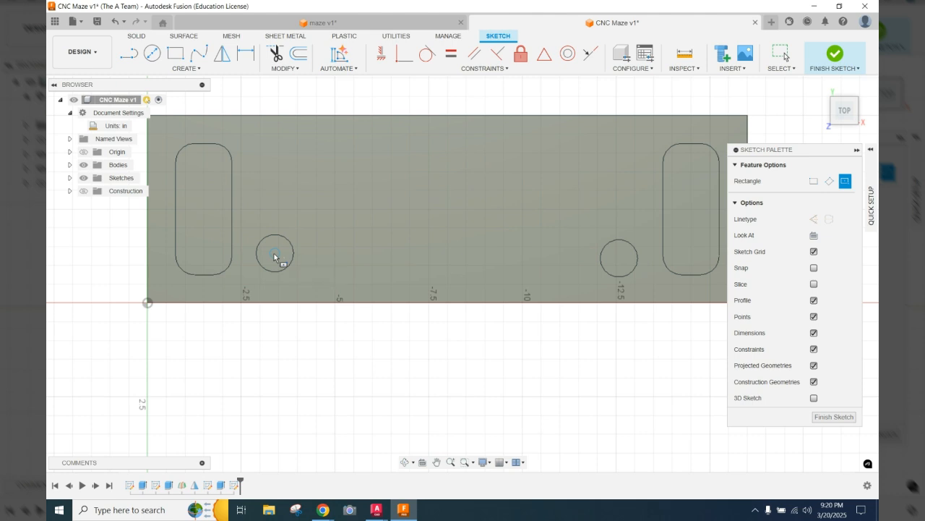
pyautogui.click(274, 253)
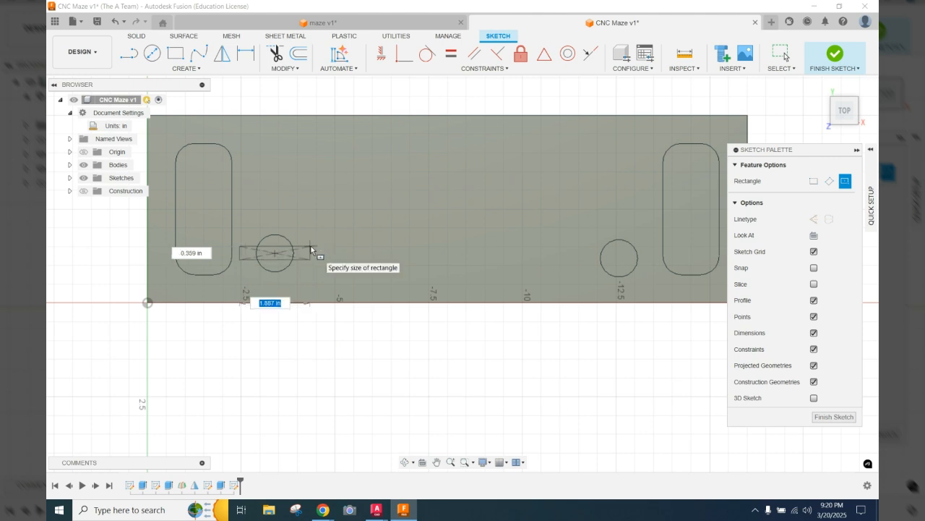
pyautogui.press('Tab')
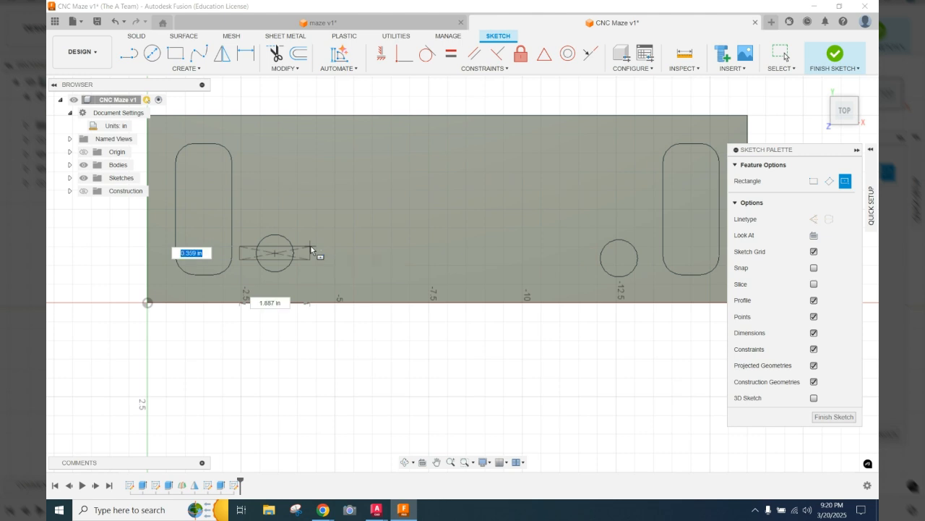
pyautogui.press('BackSpace')
pyautogui.write('.4')
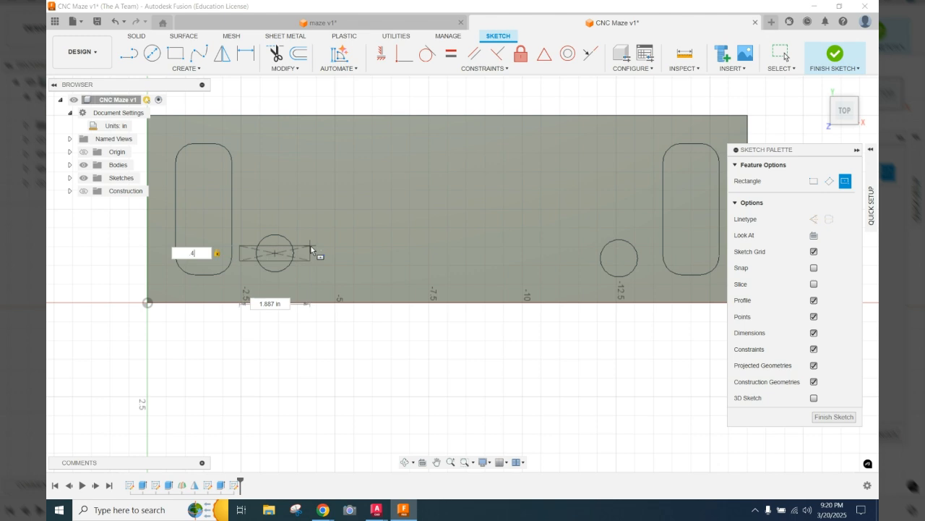
pyautogui.press('Return')
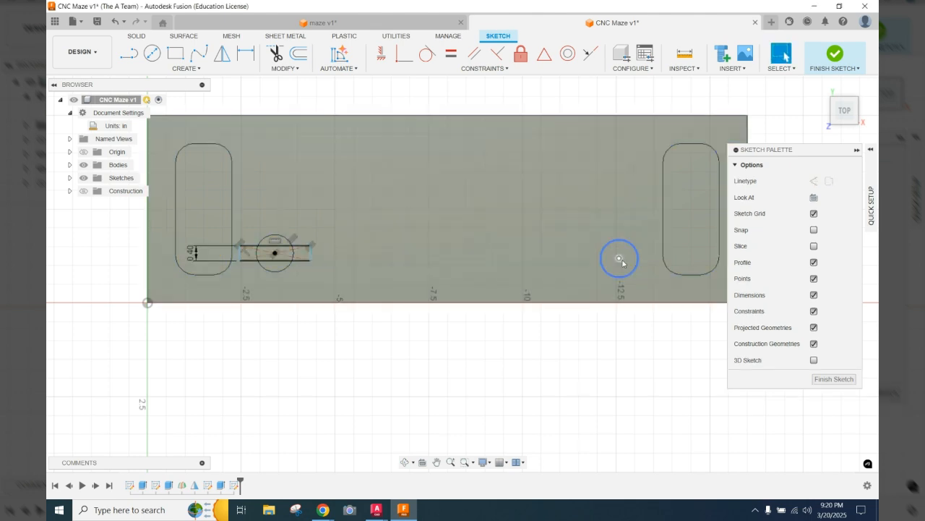
# Step: Add an upright center rectangle on the circular hole beside the mirrored pocket, 0.4 in wide and about 1.91 in tall
pyautogui.click(619, 258)
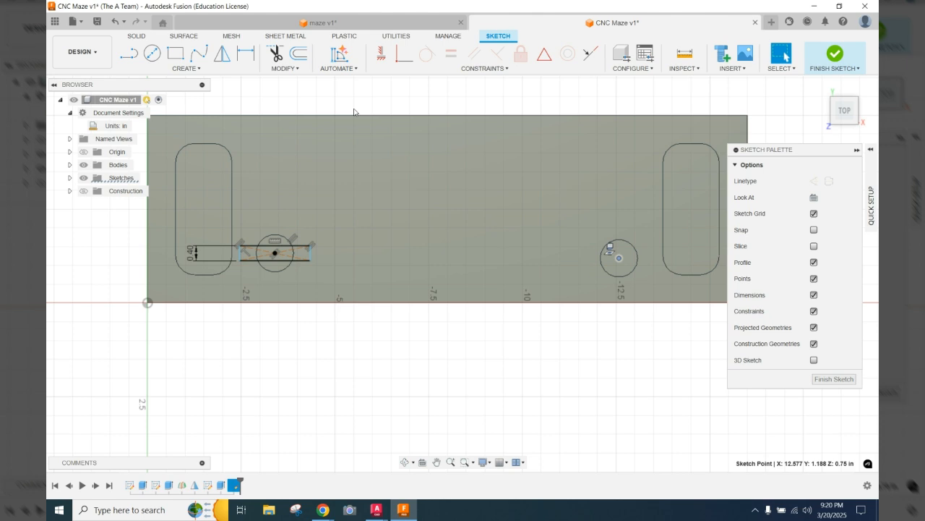
pyautogui.click(200, 69)
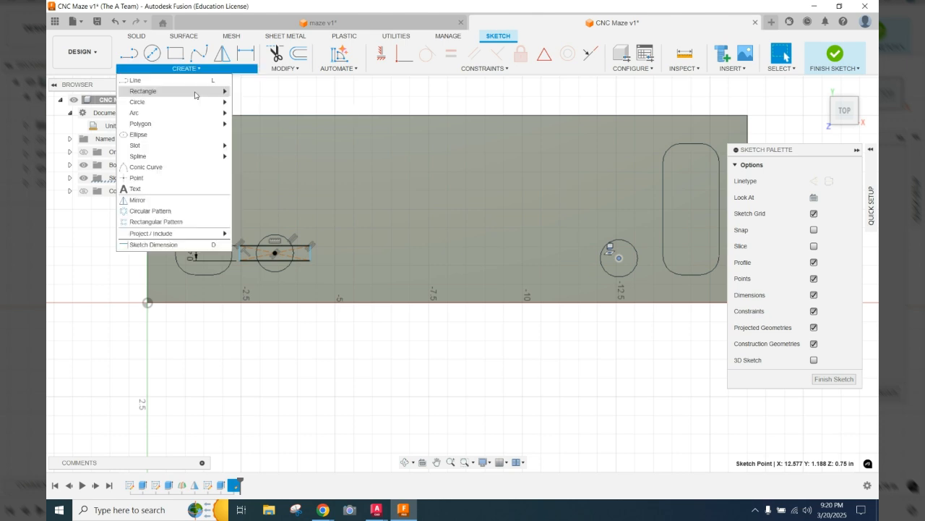
pyautogui.click(250, 113)
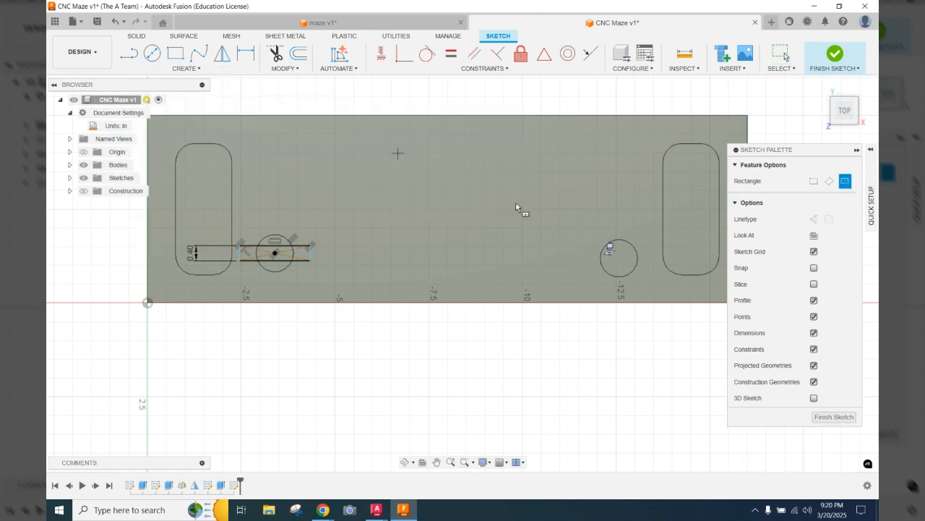
pyautogui.click(621, 255)
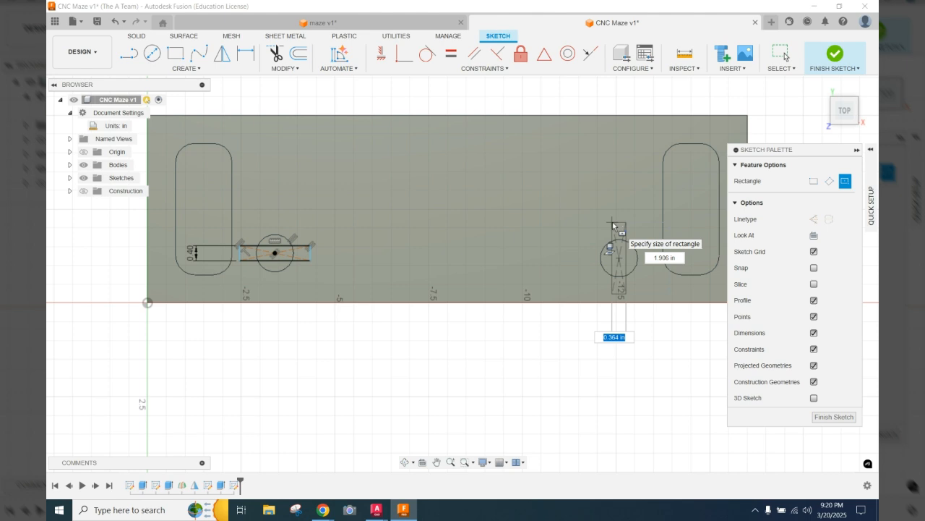
pyautogui.press('BackSpace')
pyautogui.write('4')
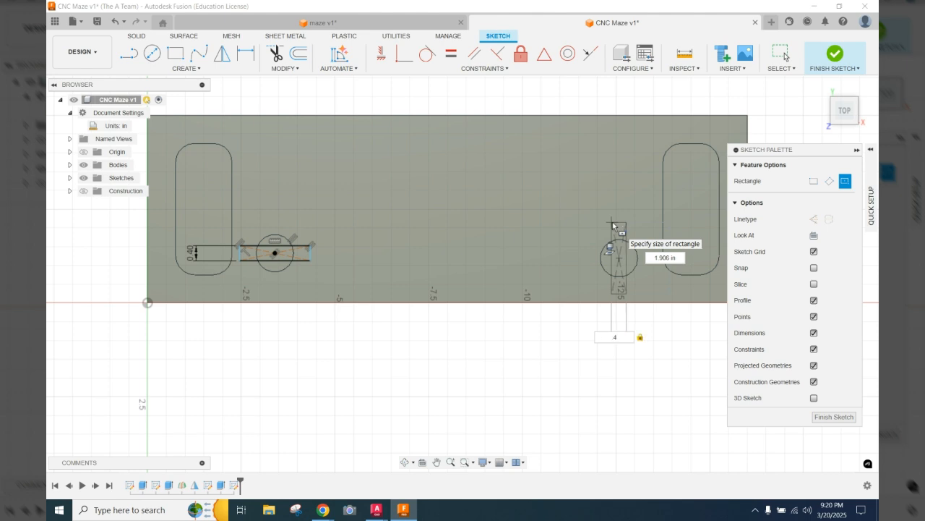
pyautogui.press('Tab')
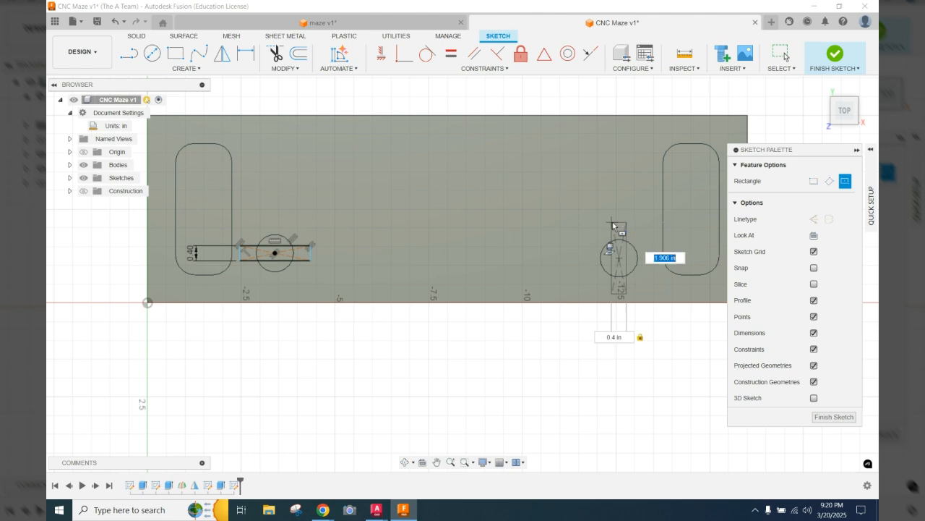
pyautogui.press('Return')
pyautogui.press('Escape')
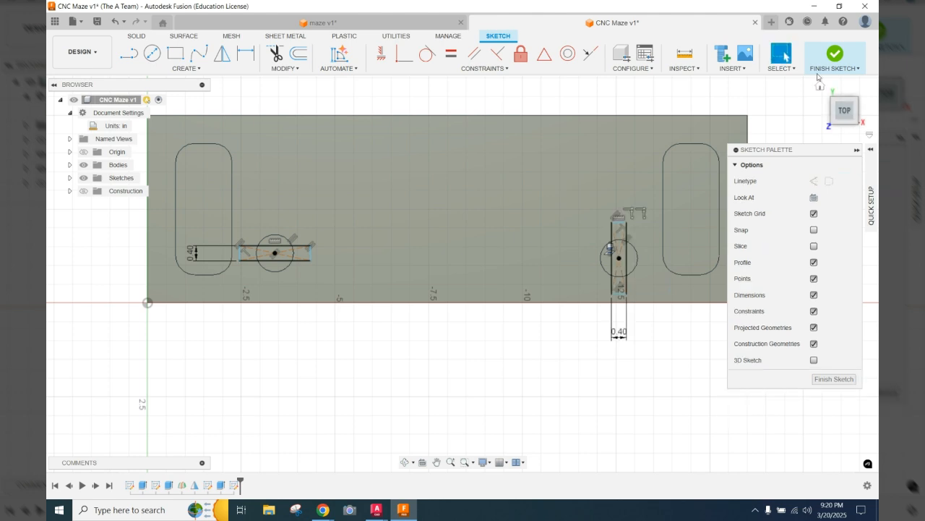
# Step: Finish the sketch and cut the inward rectangle end at the first hole and the upper one at the second, distance -0.5 in
pyautogui.click(836, 55)
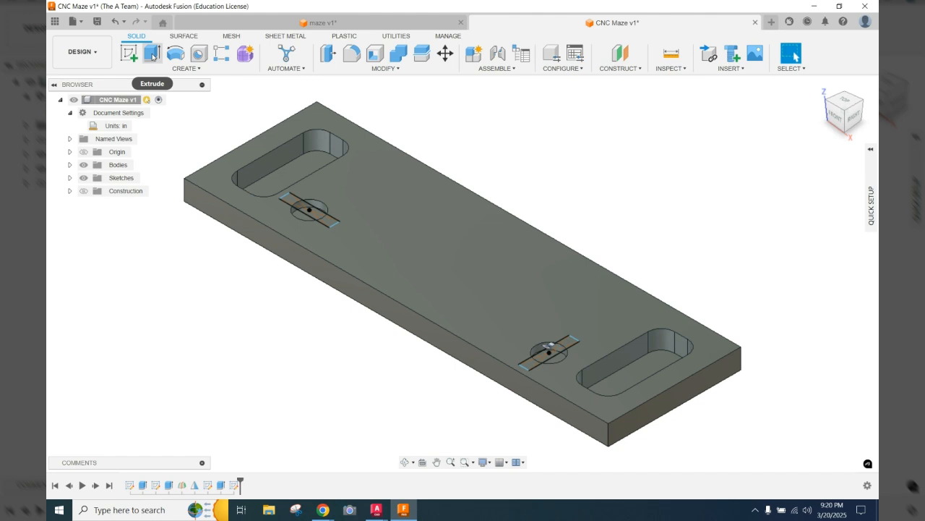
pyautogui.click(152, 55)
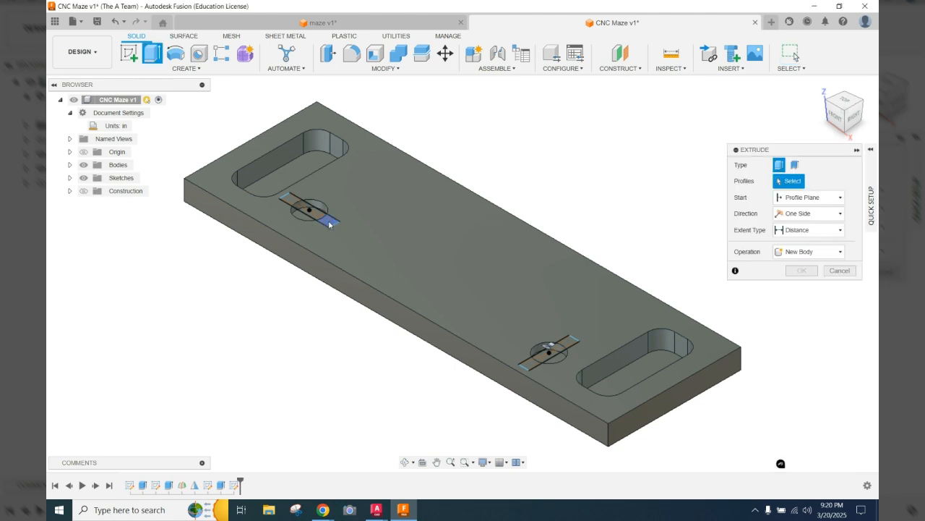
pyautogui.click(329, 224)
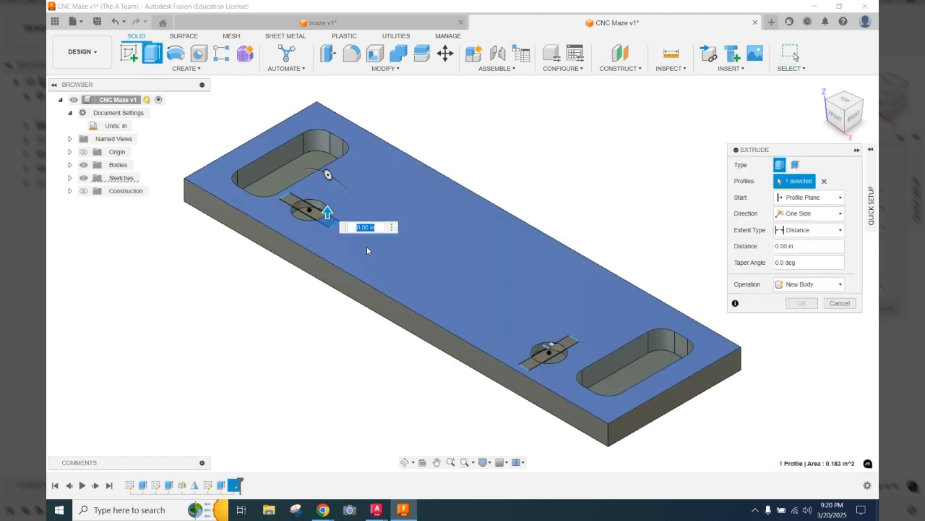
pyautogui.click(570, 339)
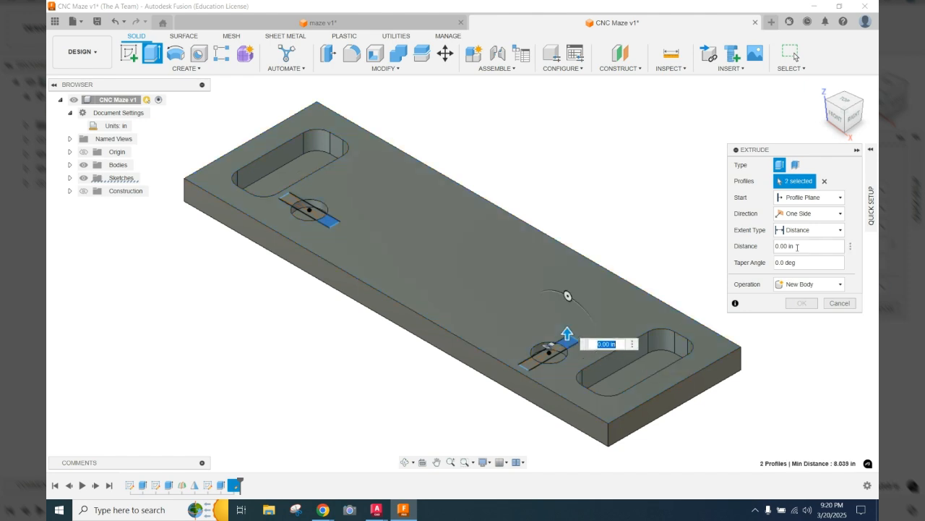
pyautogui.click(802, 284)
pyautogui.click(793, 309)
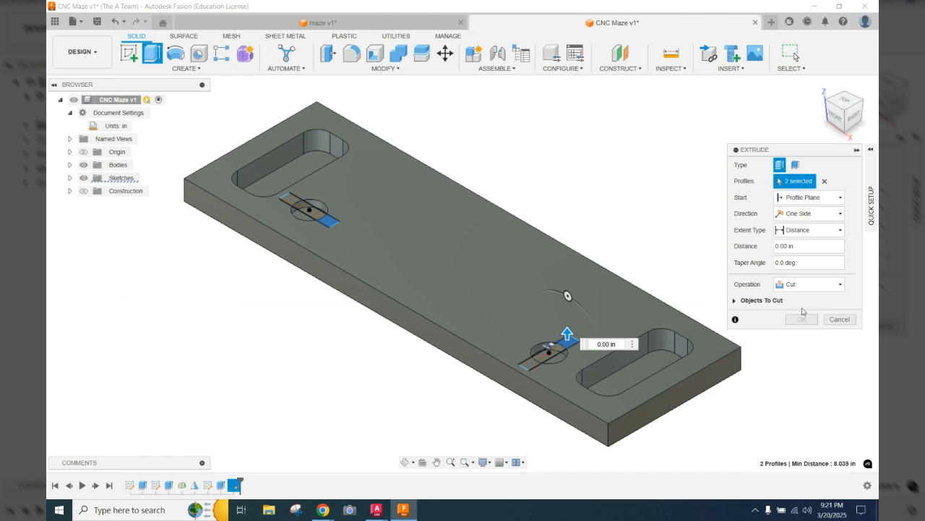
pyautogui.click(803, 247)
pyautogui.write('-.5')
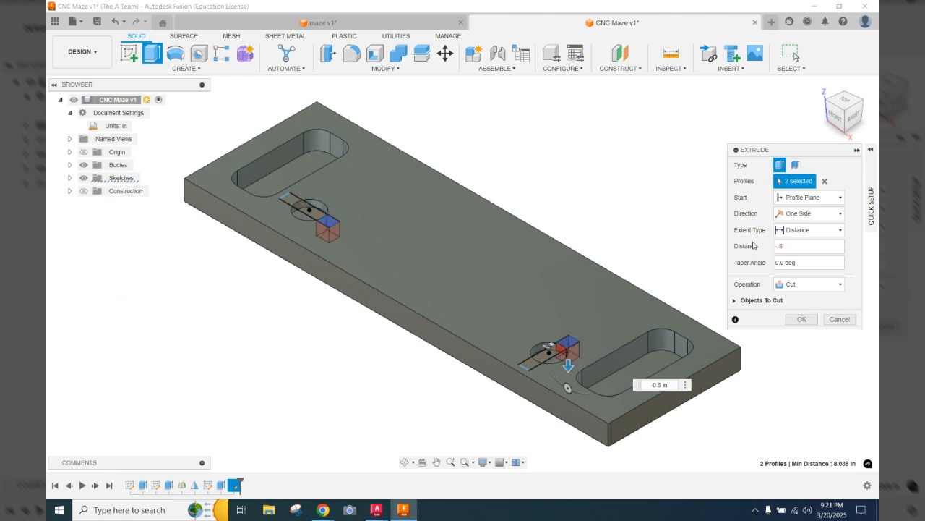
pyautogui.press('Return')
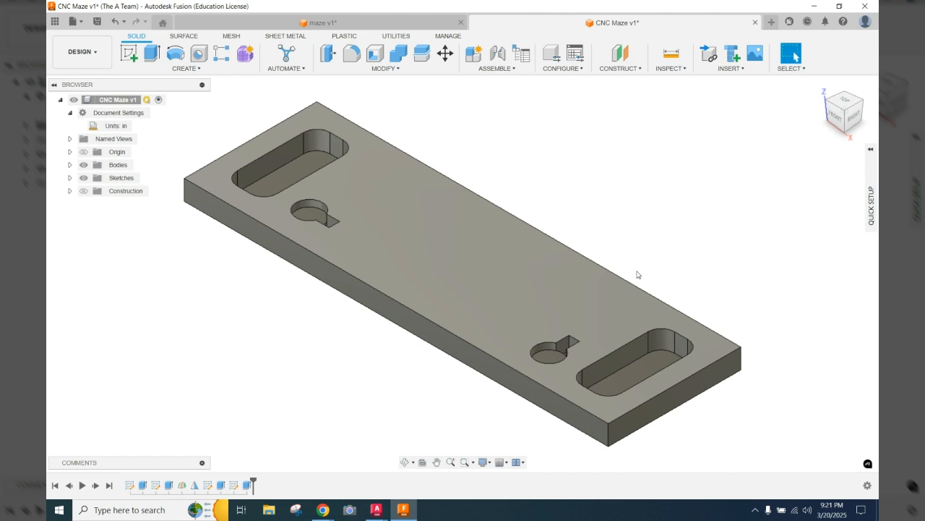
# Step: Review the cut distance of the two circular holes in their extrude feature
pyautogui.click(843, 106)
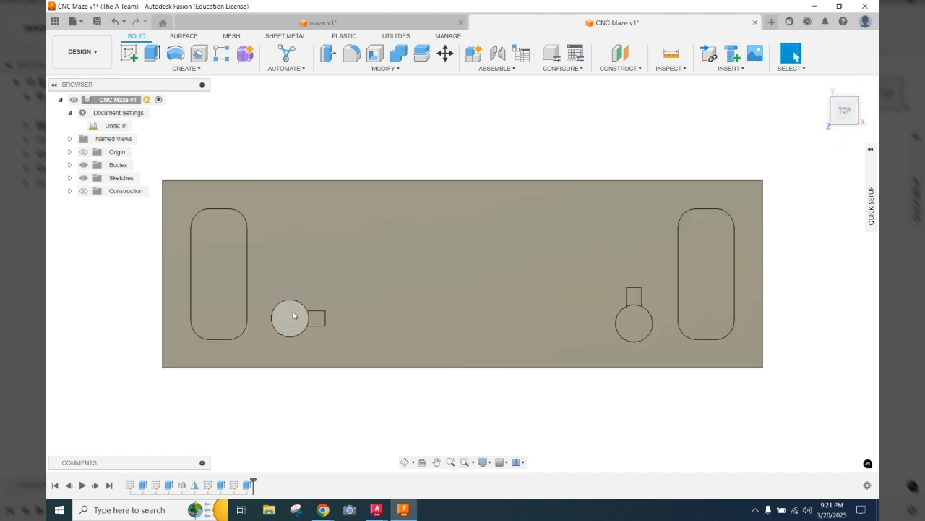
pyautogui.rightClick(220, 486)
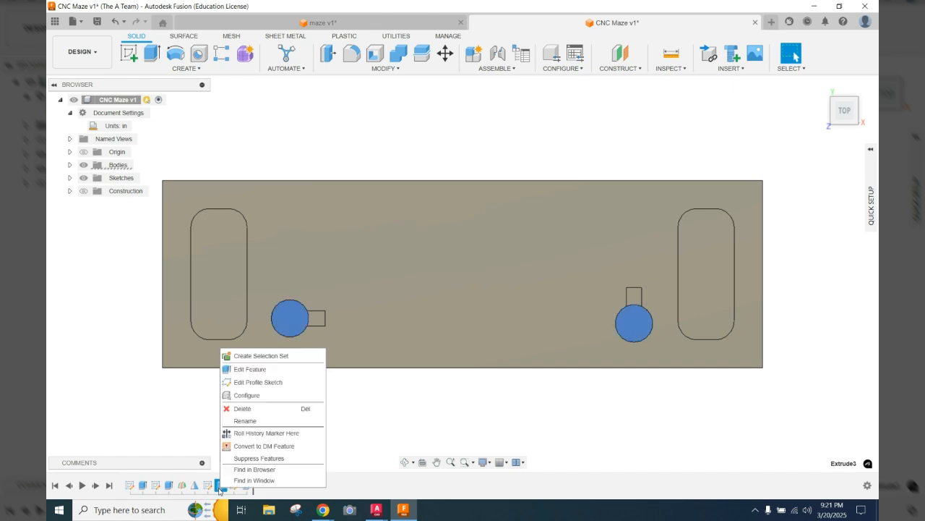
pyautogui.click(238, 369)
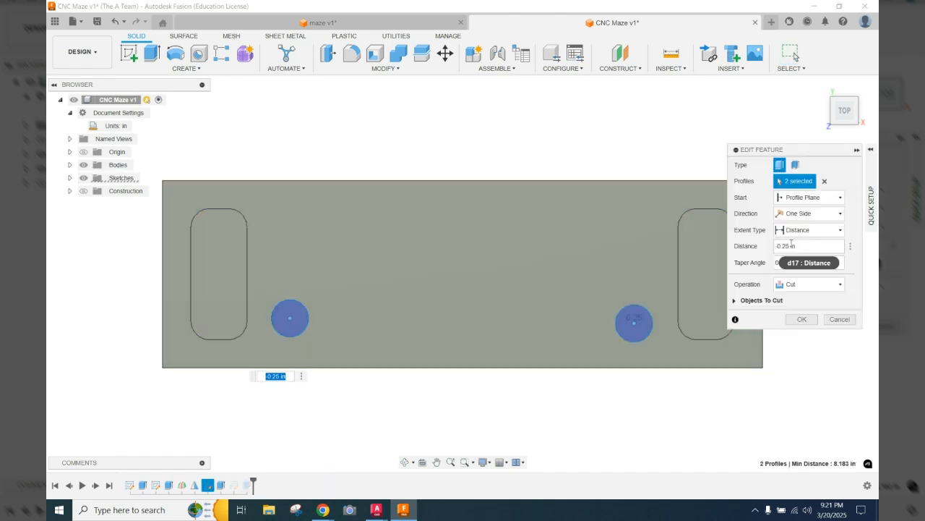
pyautogui.click(802, 320)
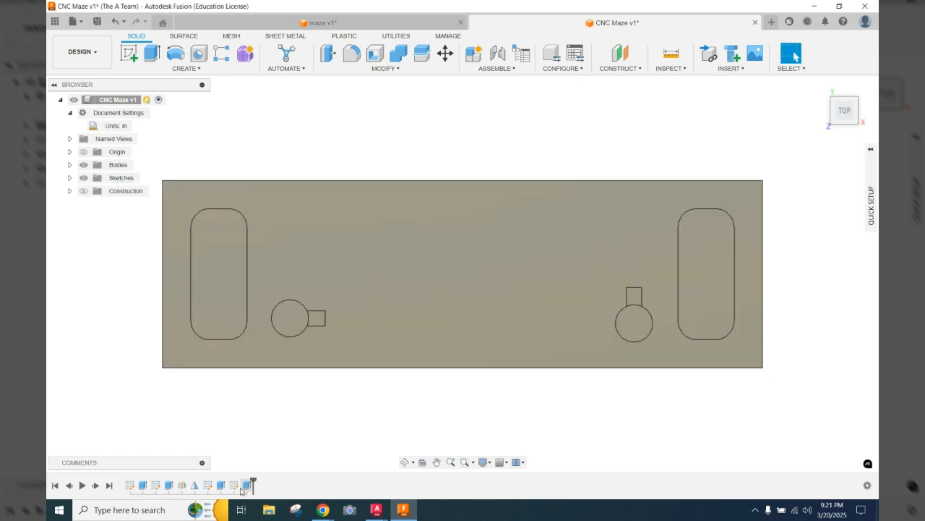
# Step: Edit the extrude that cuts the two short channels beside the holes, setting its distance to -0.25 in
pyautogui.rightClick(248, 486)
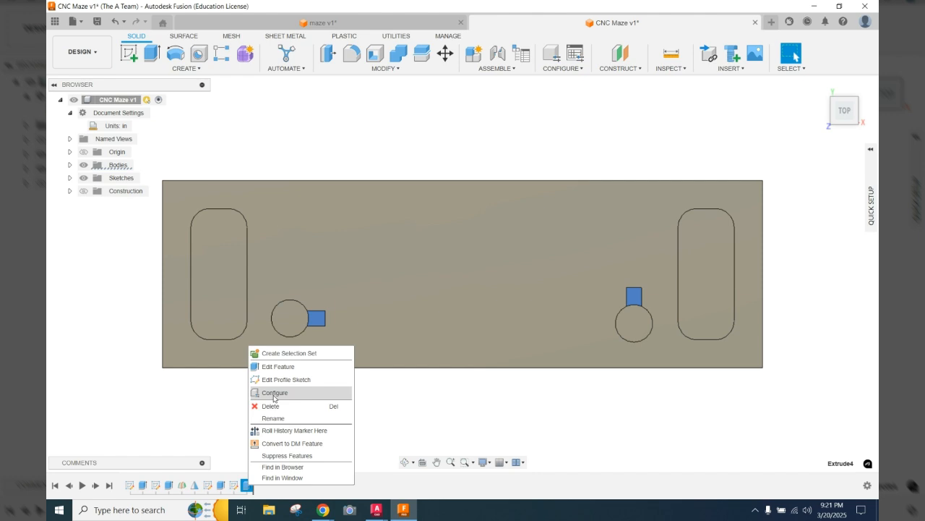
pyautogui.click(277, 367)
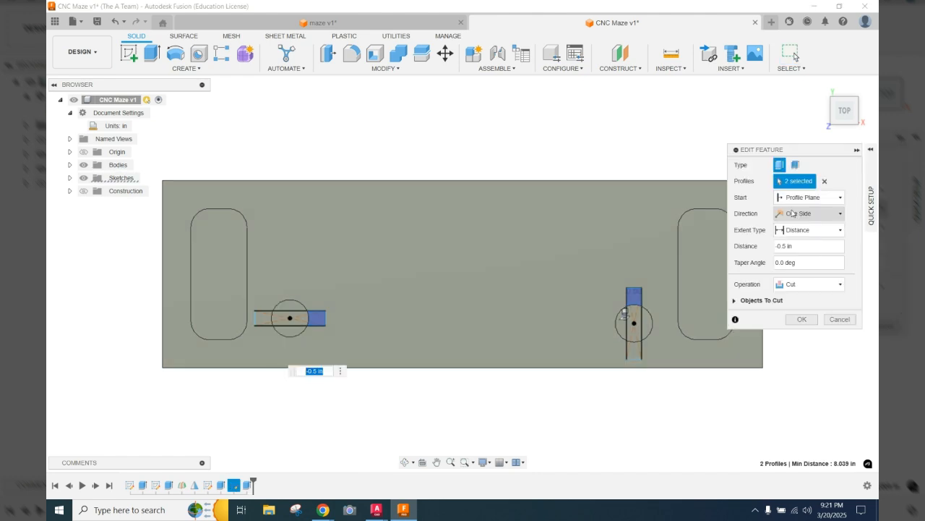
pyautogui.click(790, 246)
pyautogui.moveTo(790, 247); pyautogui.dragTo(779, 247)
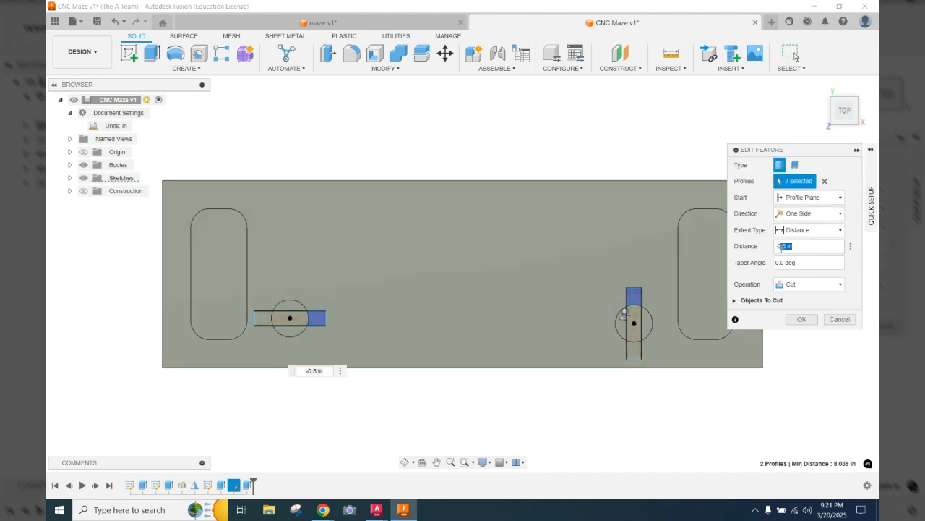
pyautogui.write('0')
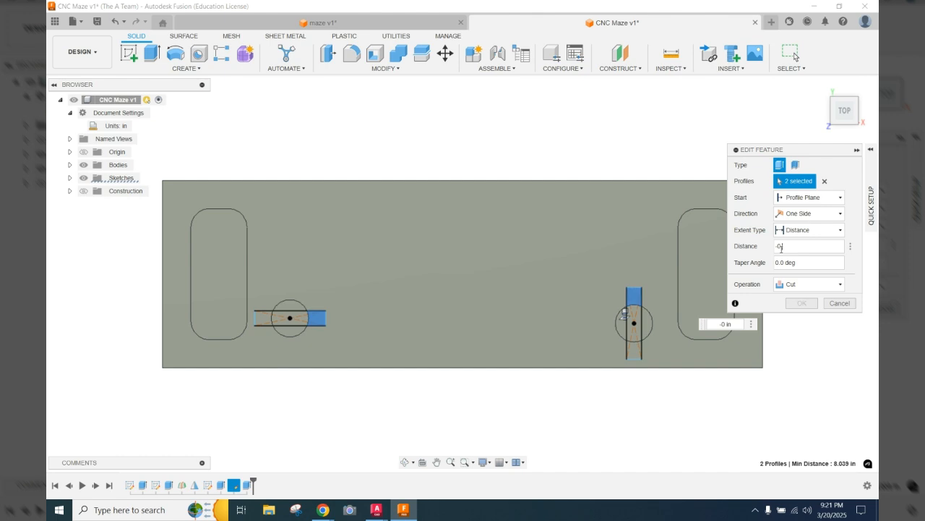
pyautogui.press('BackSpace')
pyautogui.write('.25')
pyautogui.press('Return')
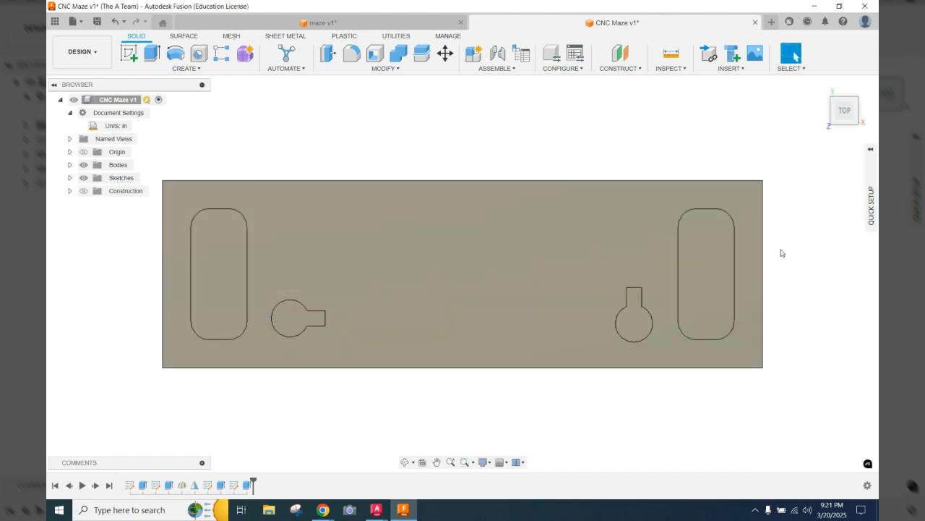
pyautogui.click(835, 101)
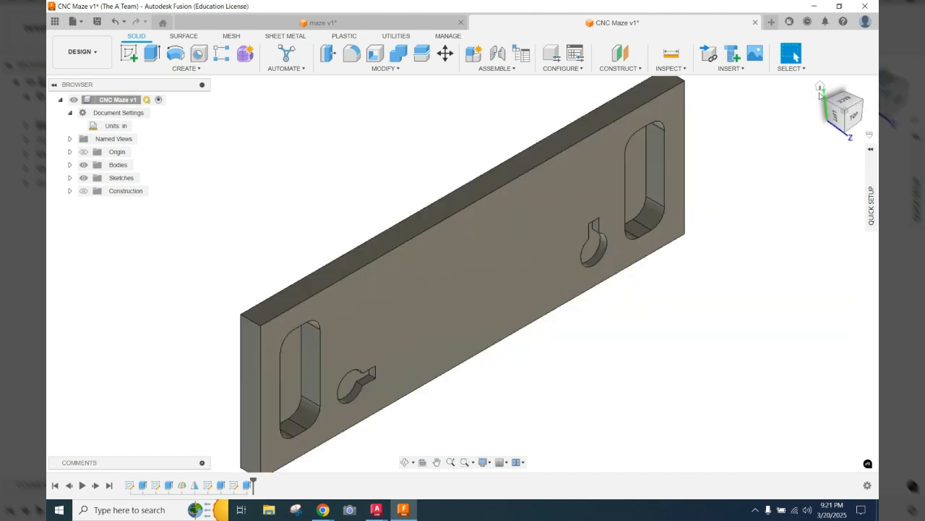
pyautogui.click(821, 86)
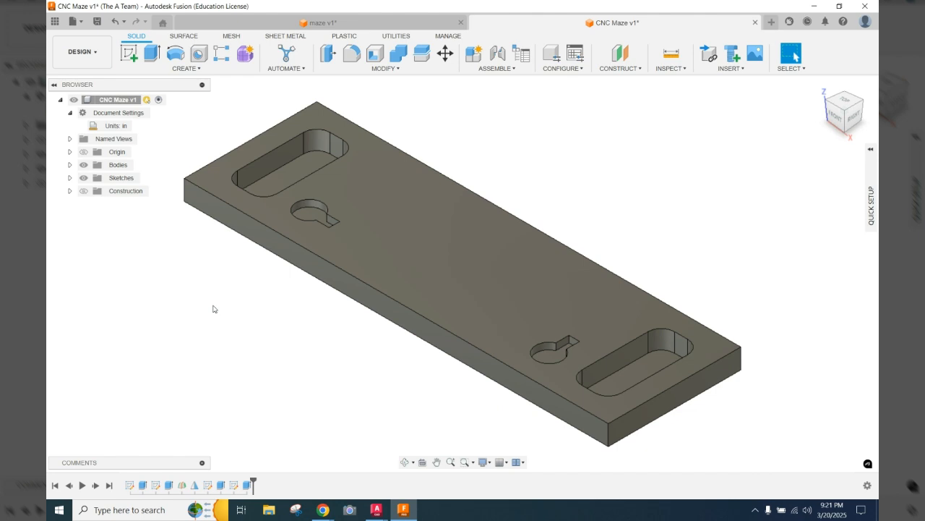
pyautogui.click(323, 509)
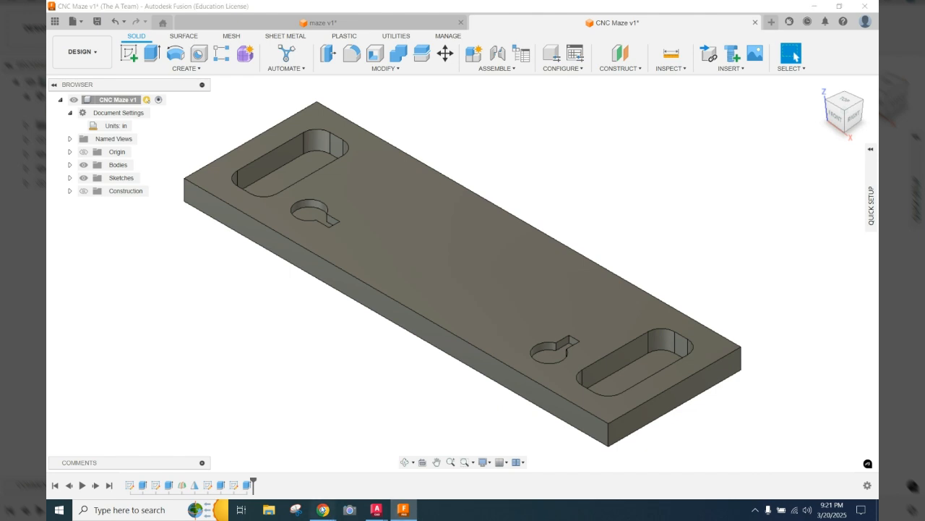
pyautogui.click(285, 461)
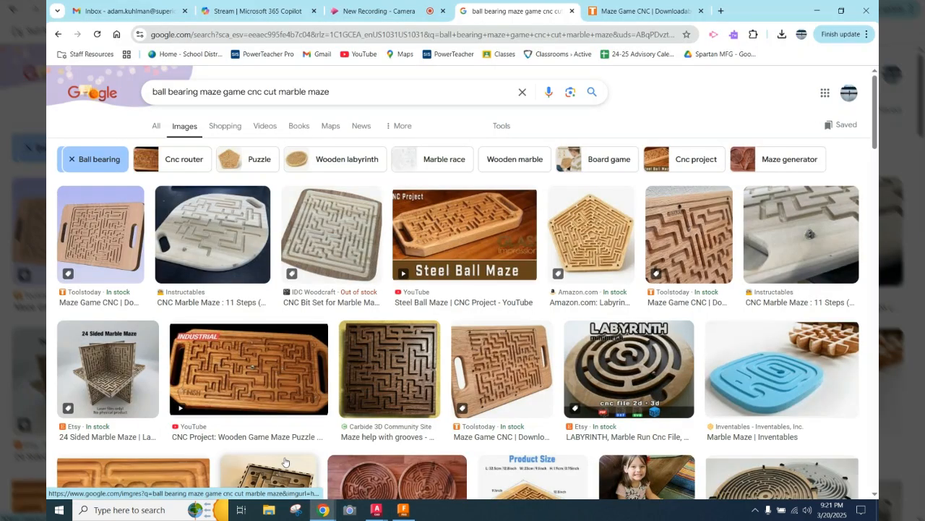
pyautogui.click(372, 8)
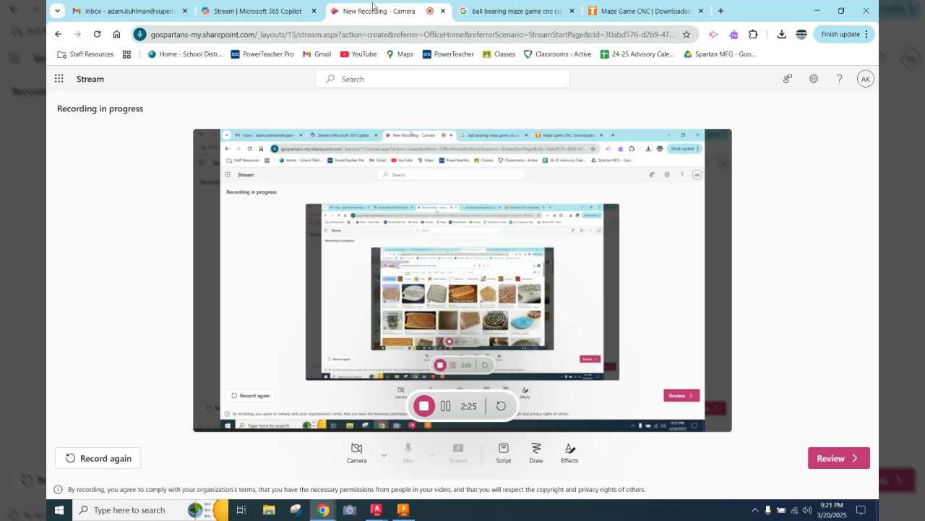
pyautogui.click(279, 10)
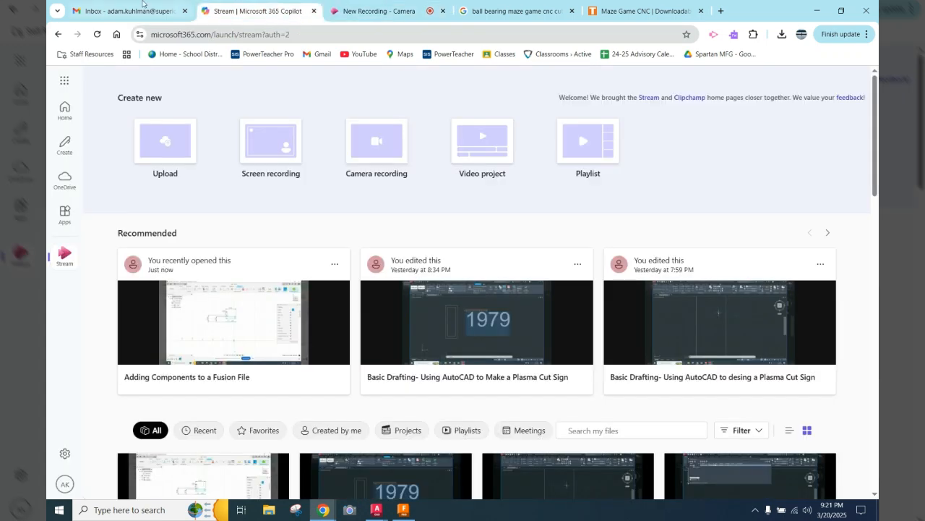
pyautogui.click(404, 510)
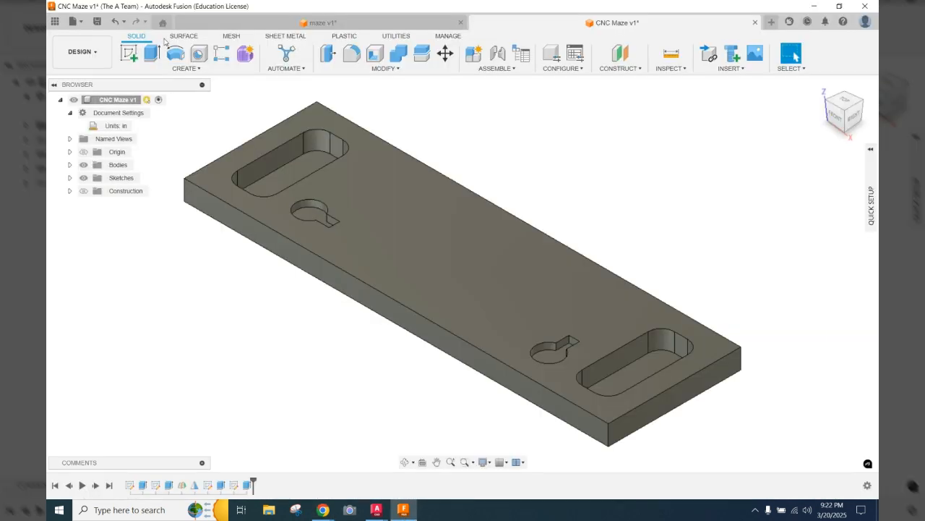
# Step: Start a new sketch on the board's top face
pyautogui.click(130, 53)
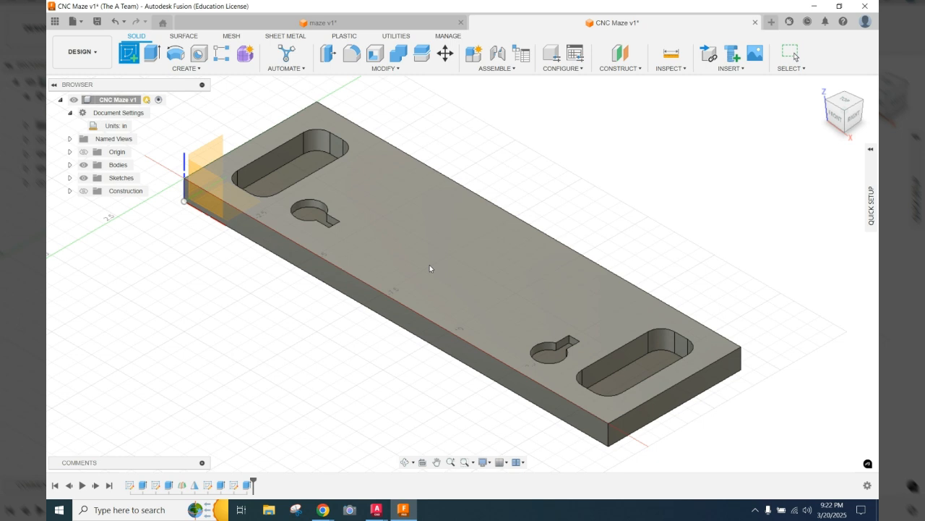
pyautogui.click(430, 265)
pyautogui.click(619, 238)
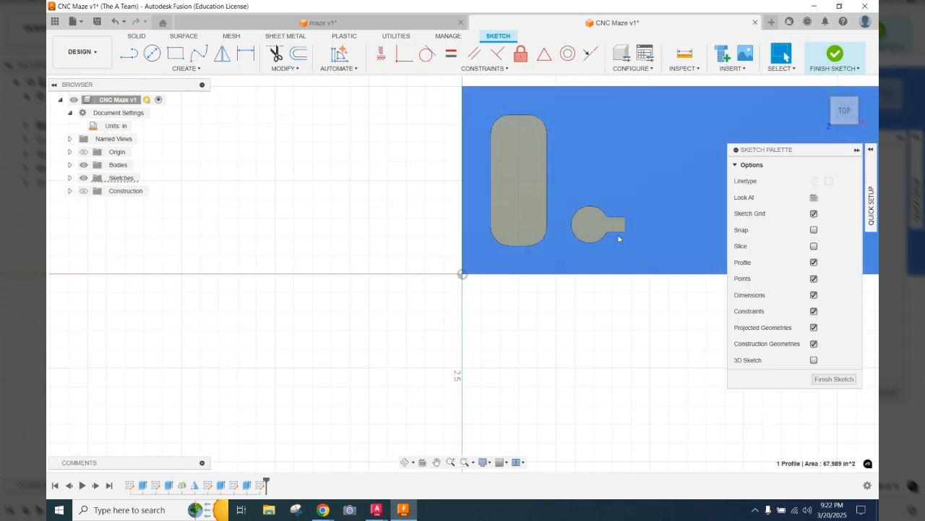
pyautogui.rightClick(619, 239)
pyautogui.click(610, 152)
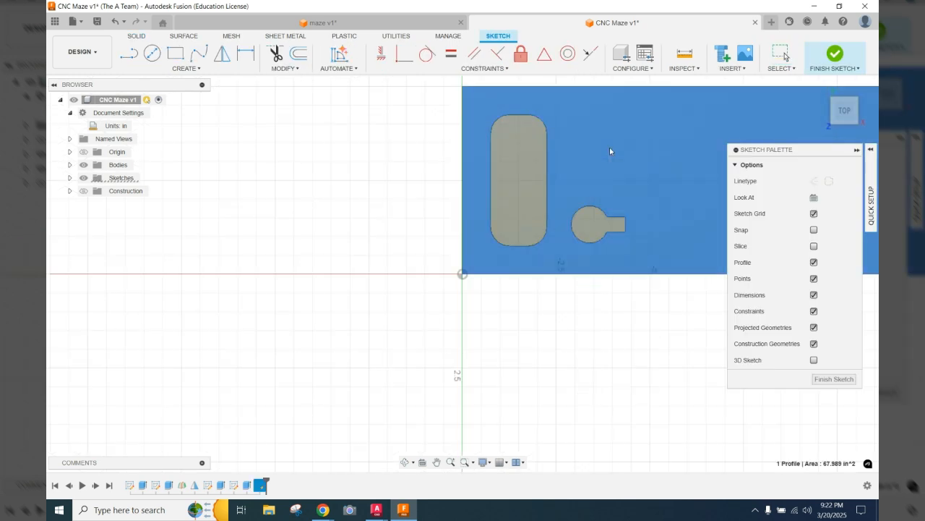
pyautogui.moveTo(610, 151)
pyautogui.mouseDown(button='middle')
pyautogui.moveTo(316, 223)
pyautogui.moveTo(251, 203)
pyautogui.mouseUp(button='middle')
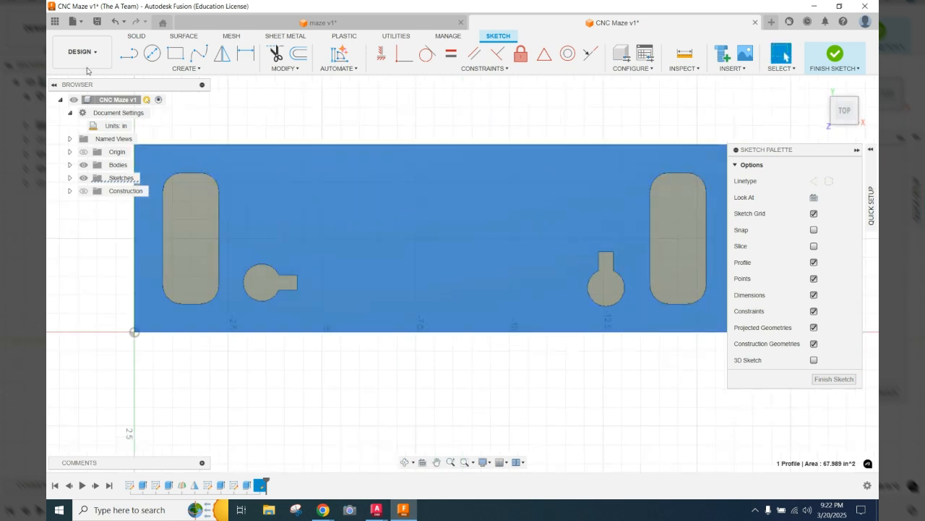
# Step: Draw a stepped line path from the first hole's channel end, up, across about 3.16 in, down and over to the second hole's channel end
pyautogui.click(132, 53)
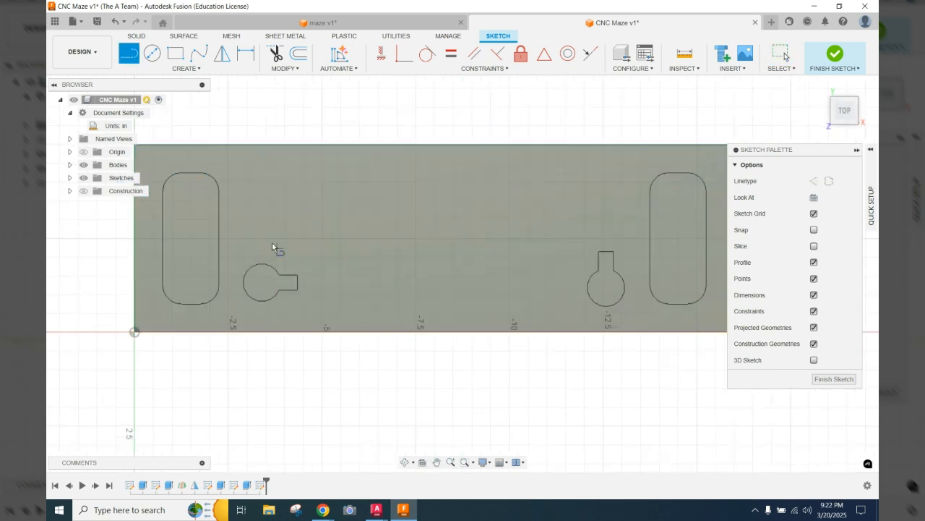
pyautogui.click(300, 283)
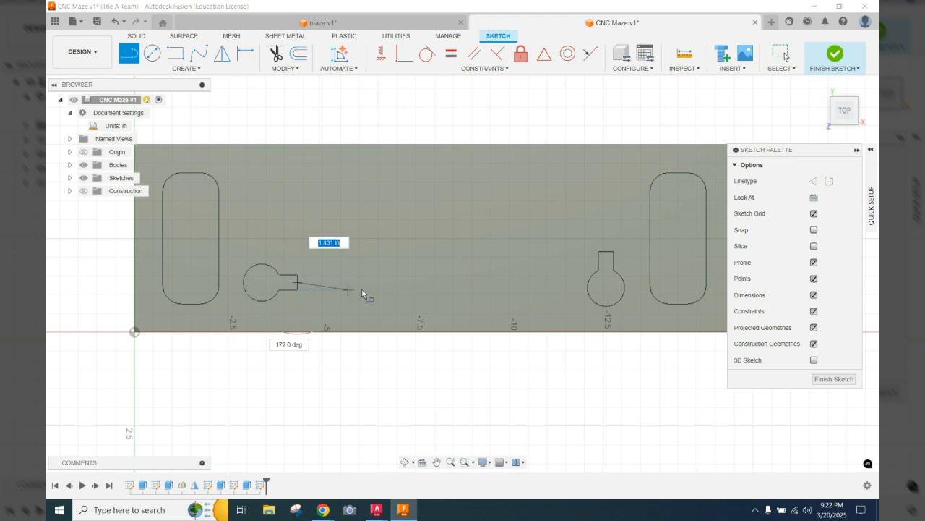
pyautogui.click(406, 283)
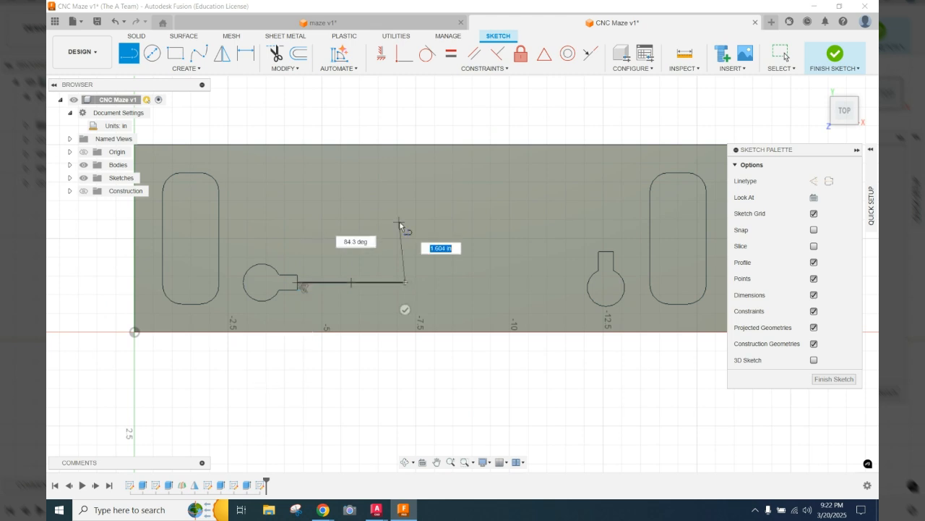
pyautogui.click(406, 226)
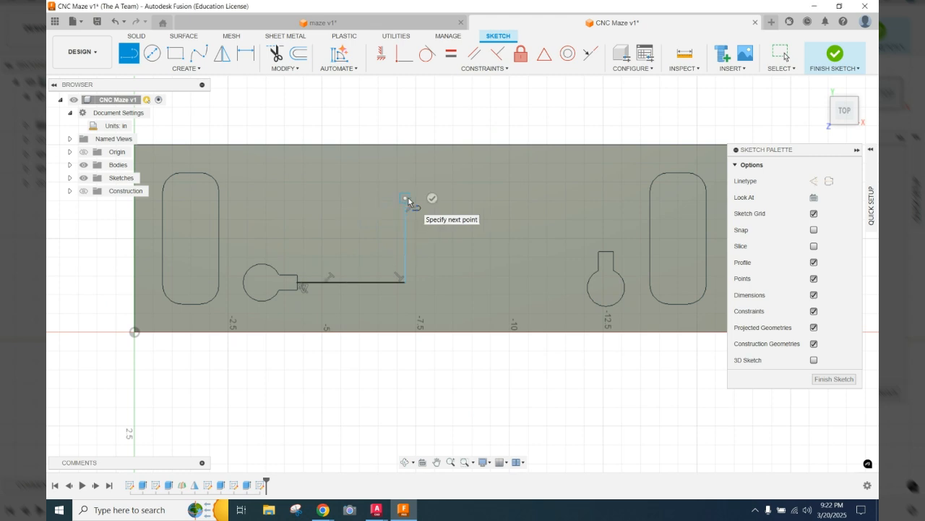
pyautogui.click(407, 197)
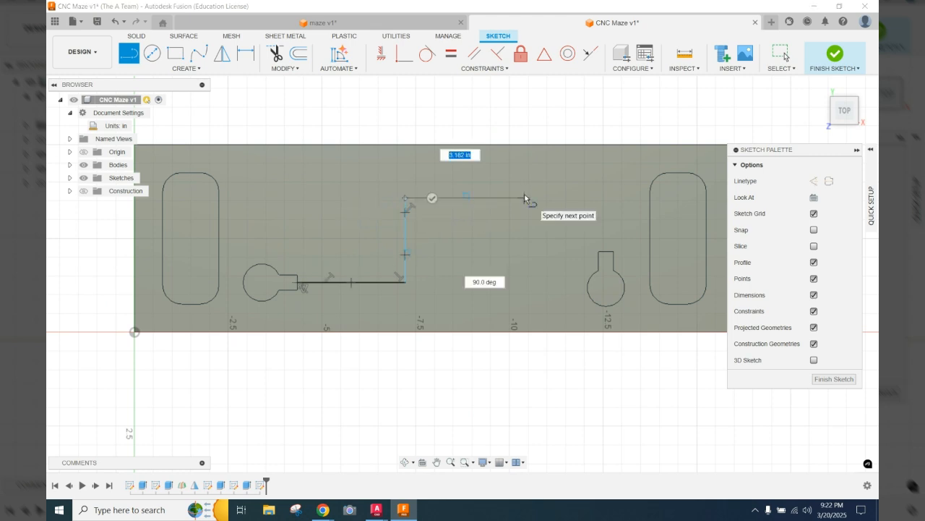
pyautogui.click(524, 197)
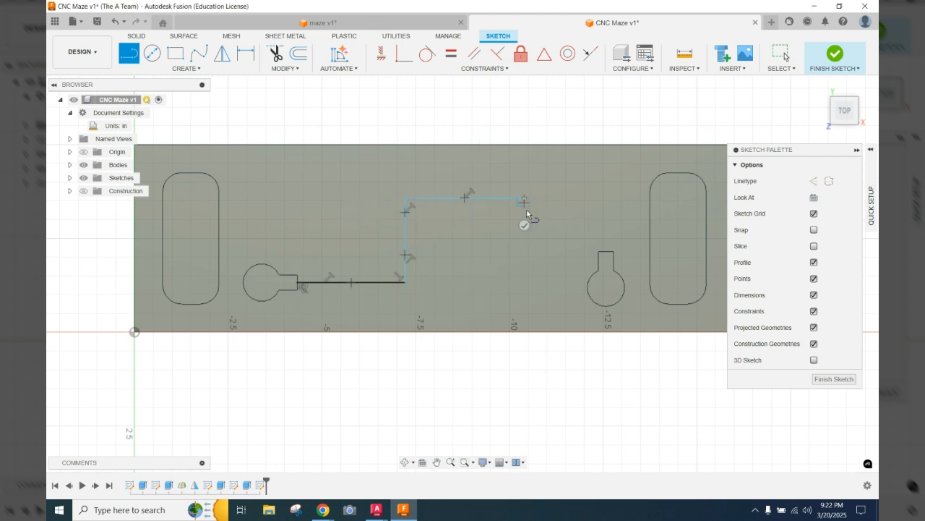
pyautogui.click(529, 246)
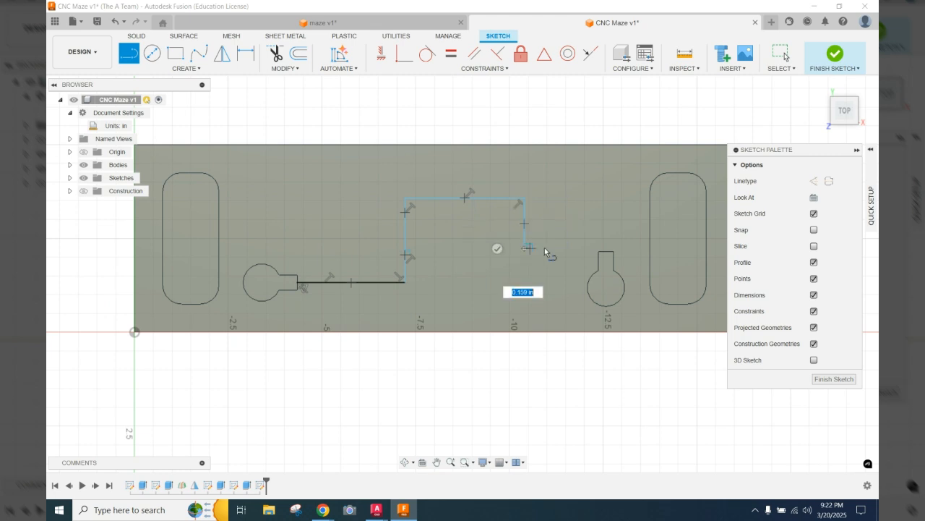
pyautogui.click(607, 249)
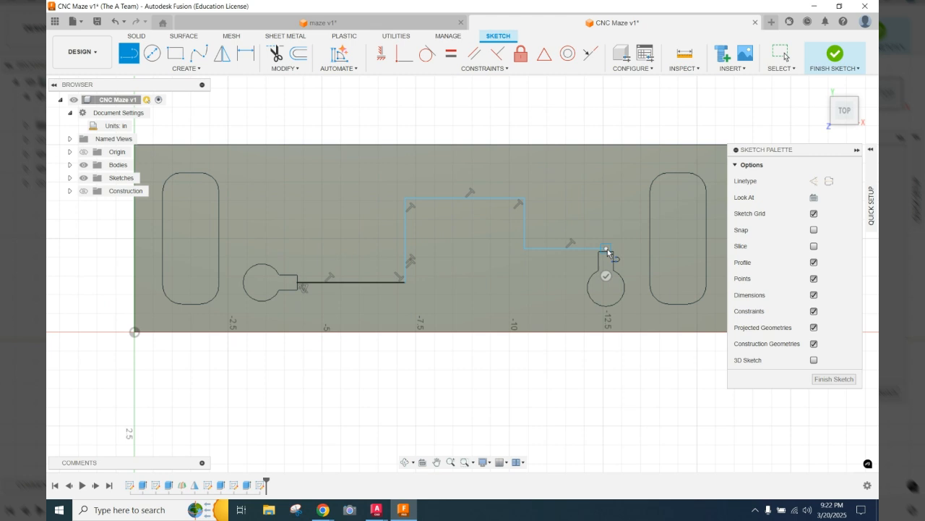
pyautogui.click(607, 256)
# Step: Offset the whole stepped line chain by 0.2 in towards its lower side
pyautogui.click(299, 54)
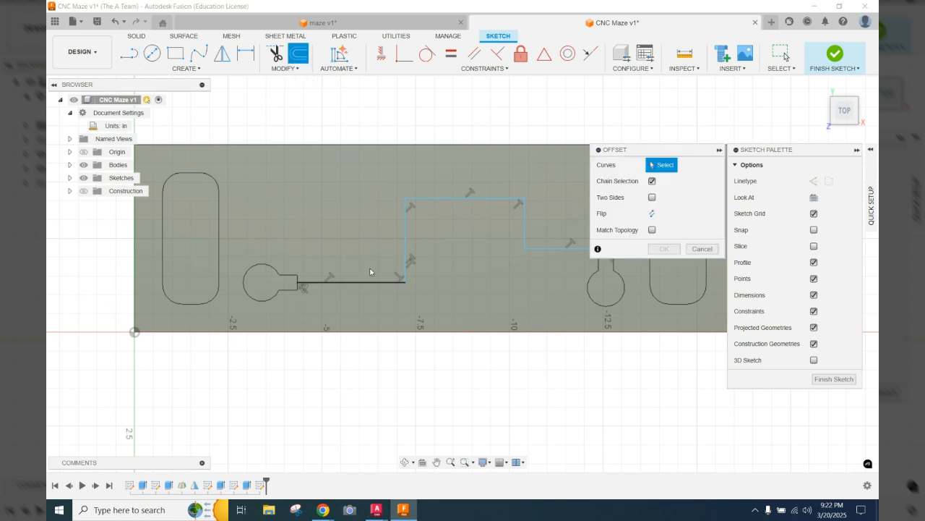
pyautogui.click(366, 283)
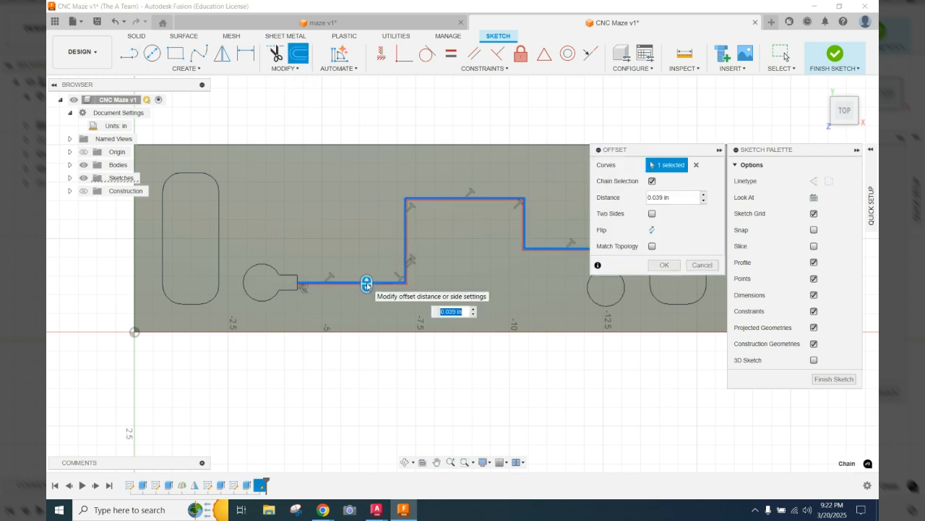
pyautogui.moveTo(674, 198); pyautogui.dragTo(632, 189)
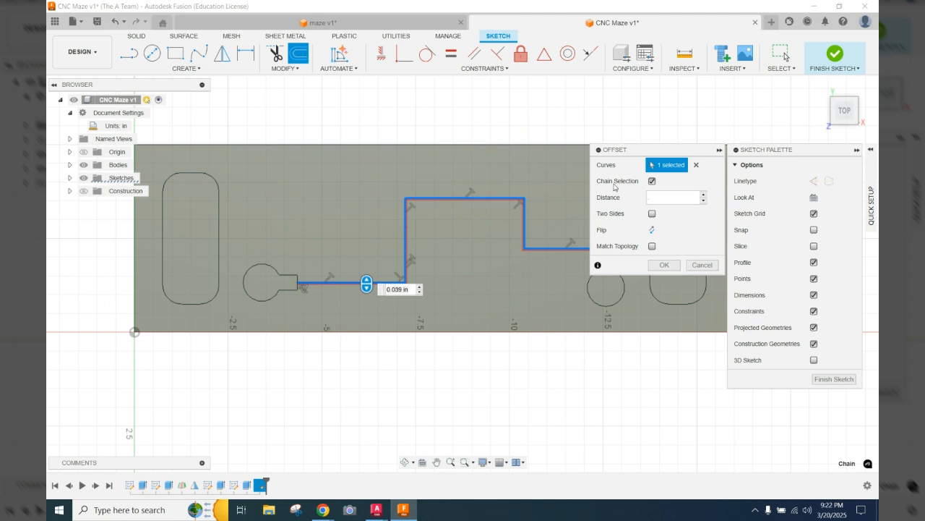
pyautogui.write('2')
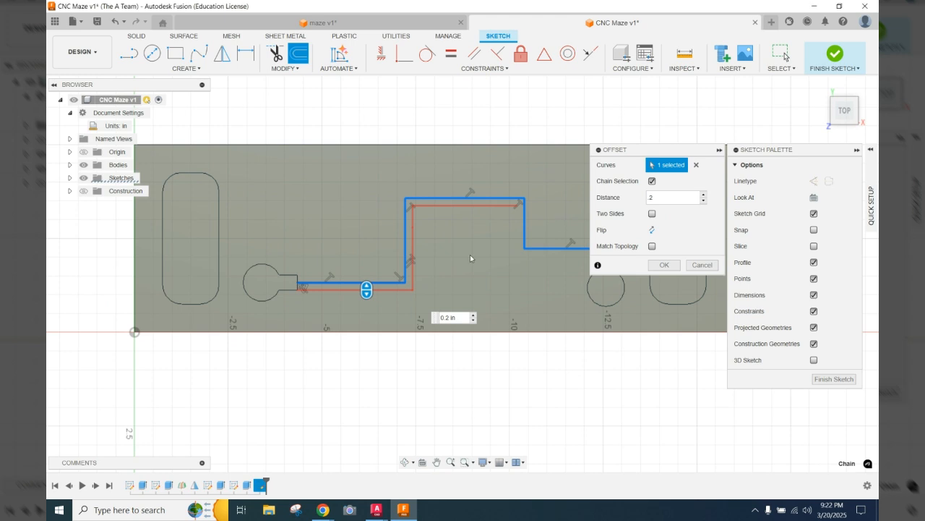
pyautogui.press('Return')
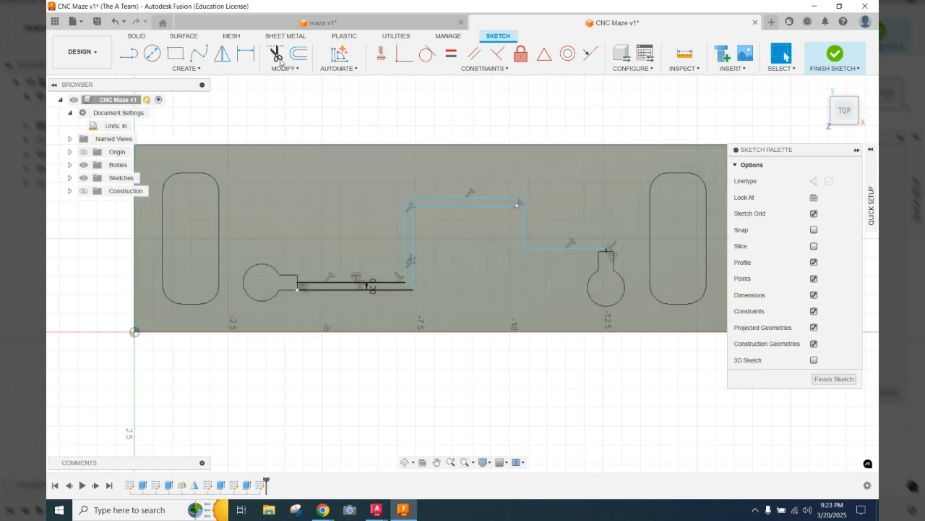
# Step: Offset the stepped centre line chain by -0.2 in towards its upper side
pyautogui.click(299, 54)
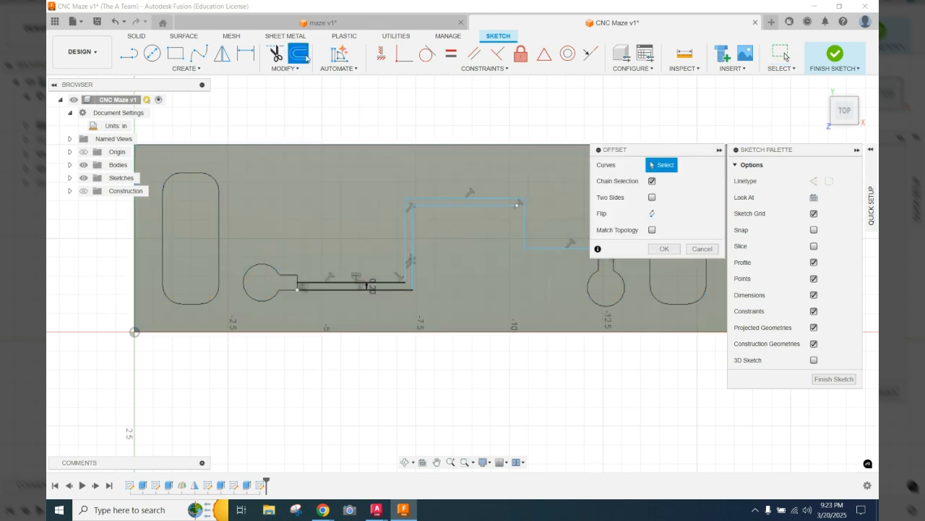
pyautogui.click(335, 285)
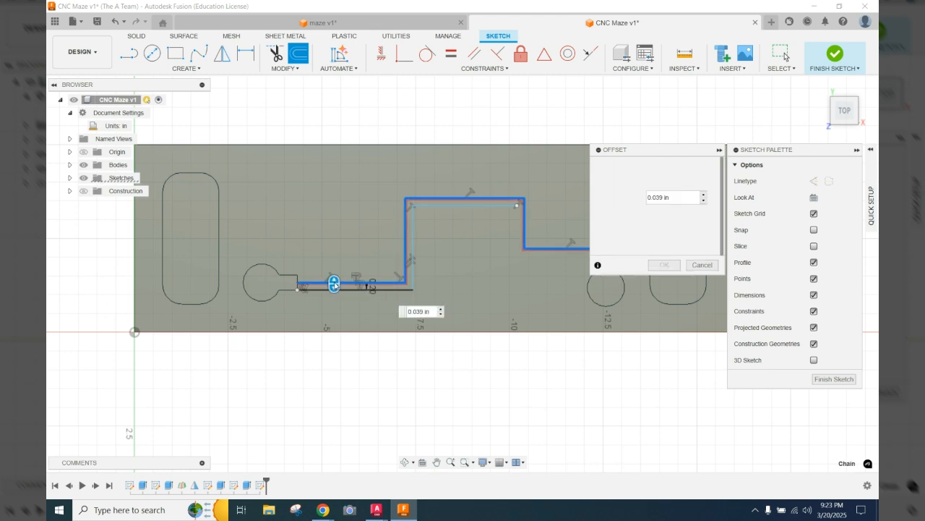
pyautogui.click(670, 199)
pyautogui.write('2')
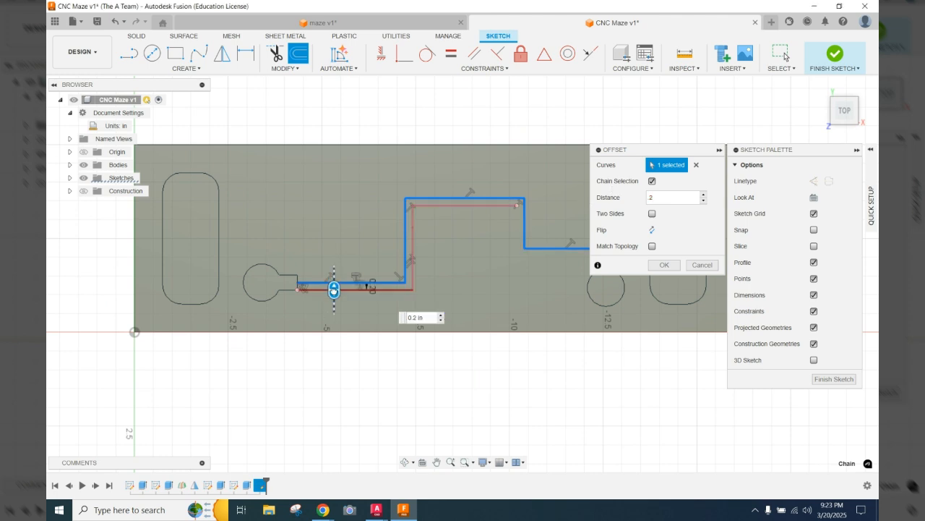
pyautogui.moveTo(333, 289); pyautogui.dragTo(329, 273)
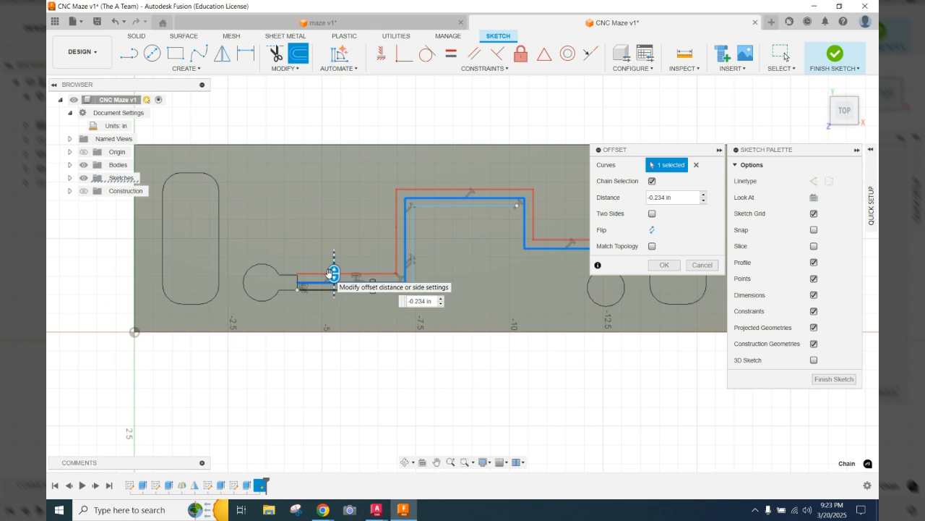
pyautogui.moveTo(681, 196); pyautogui.dragTo(629, 187)
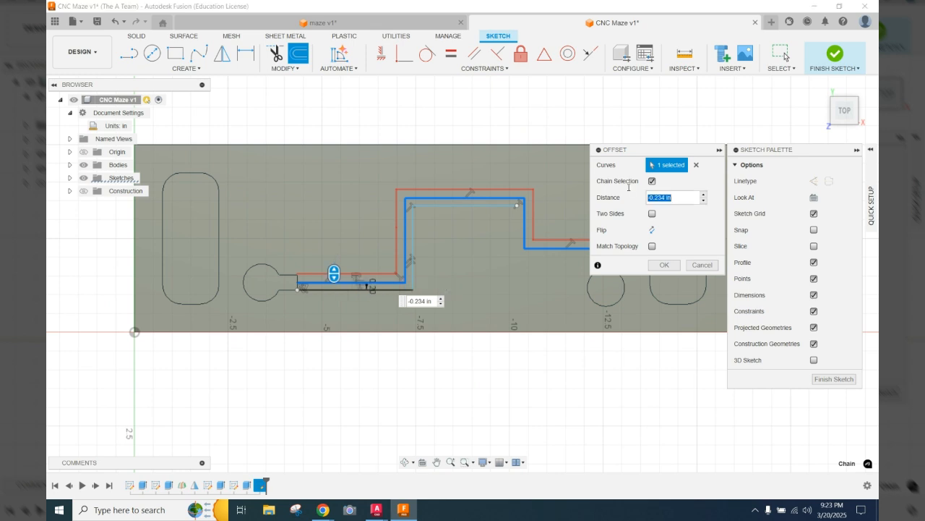
pyautogui.press('BackSpace')
pyautogui.write('.2')
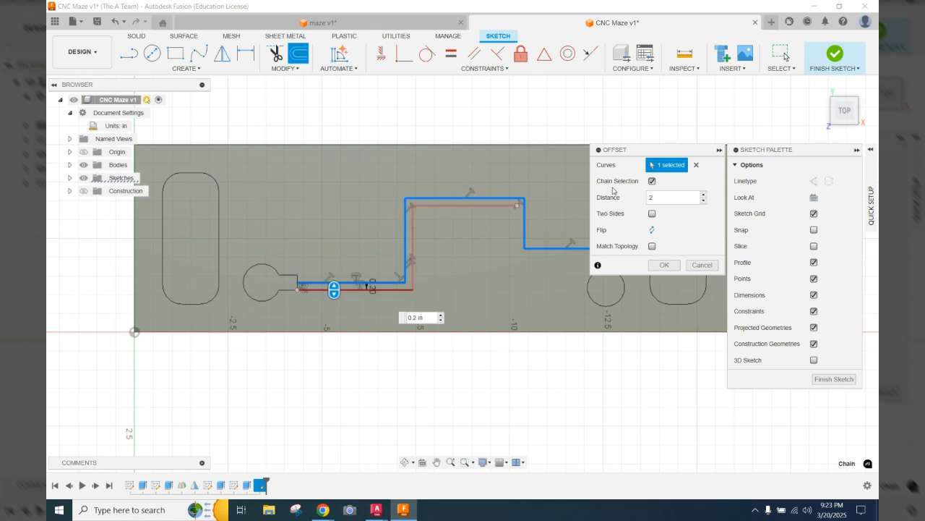
pyautogui.press('BackSpace')
pyautogui.press('BackSpace')
pyautogui.write('-.2')
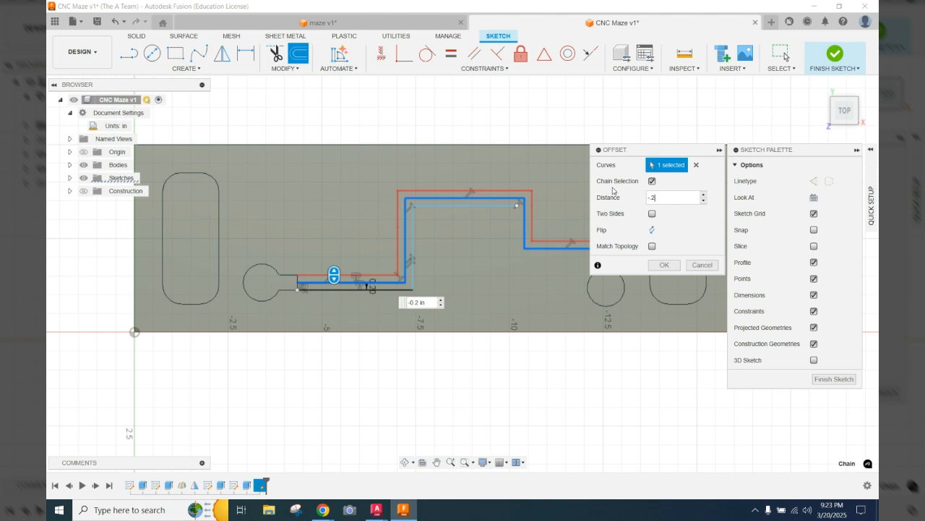
pyautogui.press('Return')
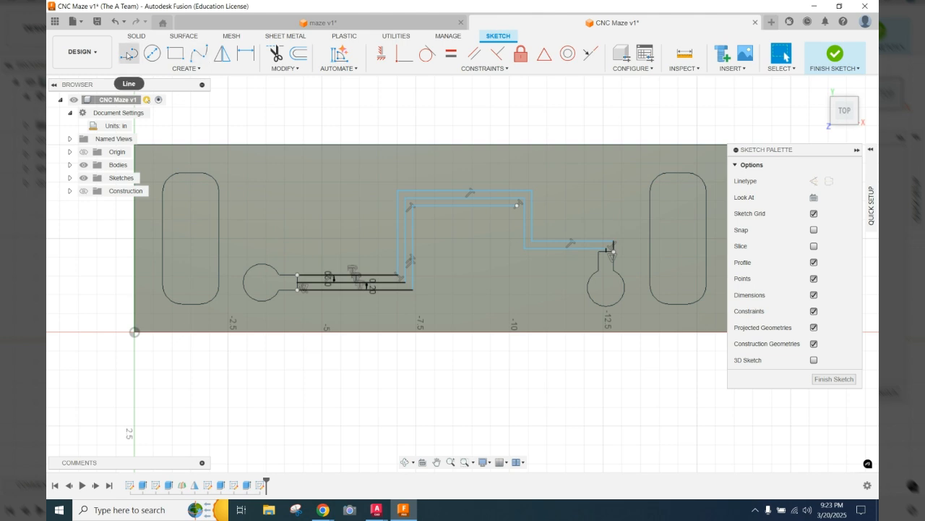
# Step: Draw two lines continuing the lower offset path, down from its open end and across past the second hole's channel
pyautogui.click(129, 55)
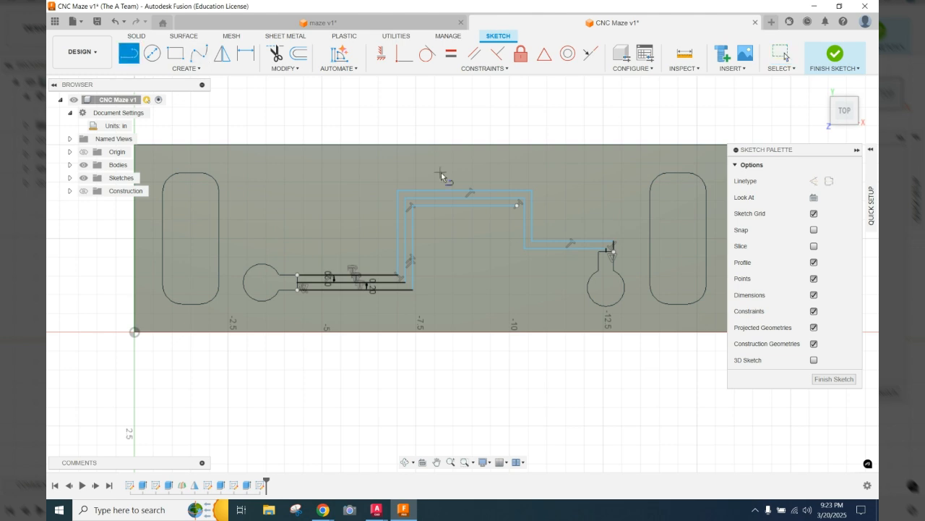
pyautogui.click(516, 208)
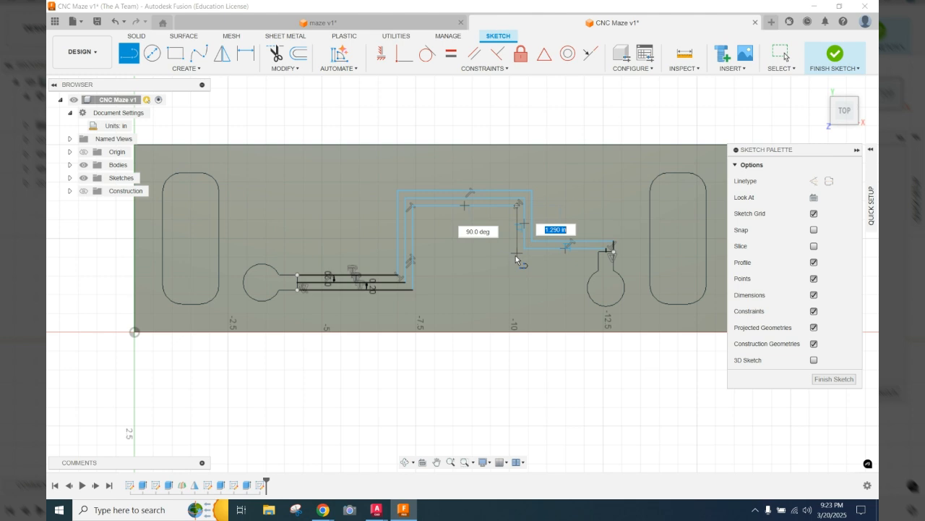
pyautogui.click(516, 258)
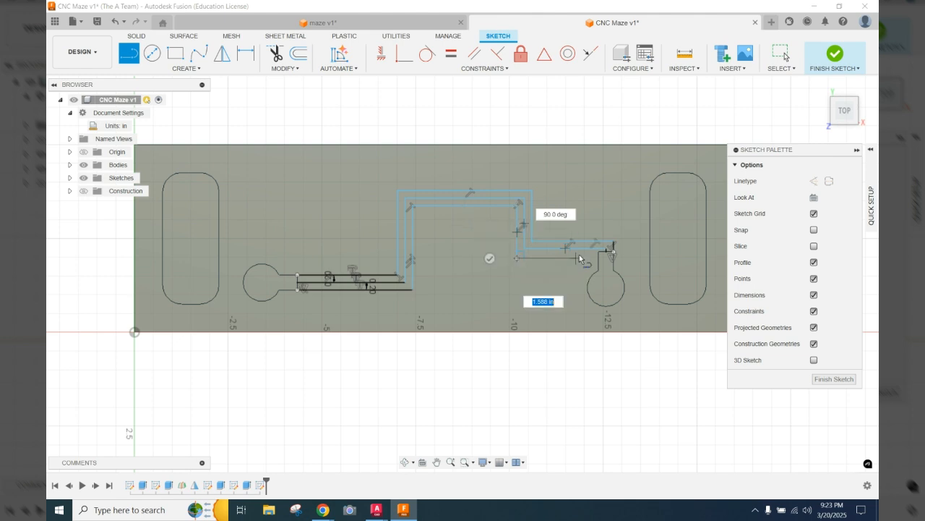
pyautogui.click(626, 256)
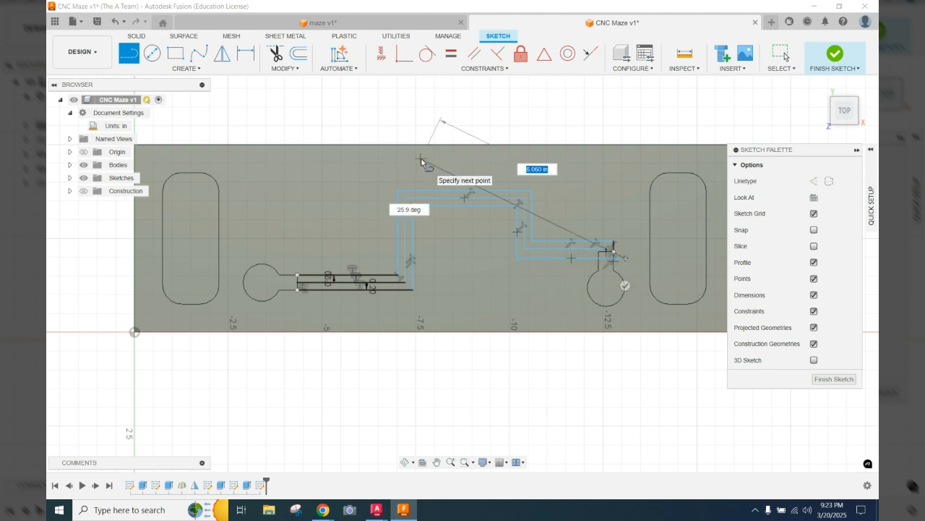
pyautogui.press('Escape')
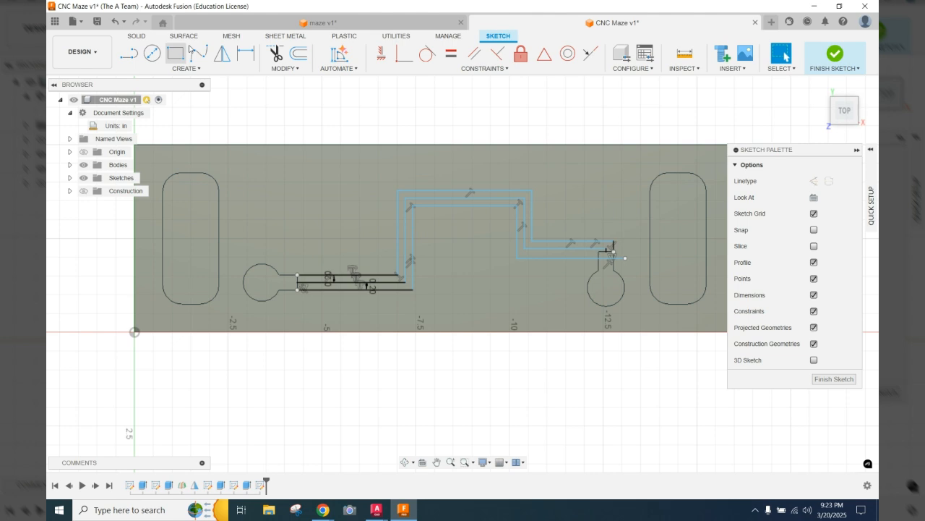
# Step: Dimension the spacing between the centre path's last horizontal line and the new line below it to 0.2 in
pyautogui.click(246, 53)
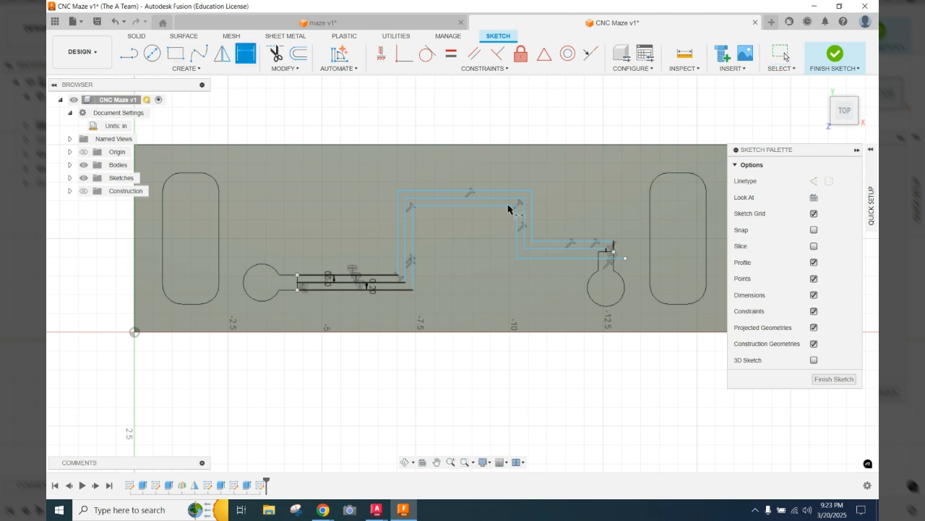
pyautogui.click(543, 250)
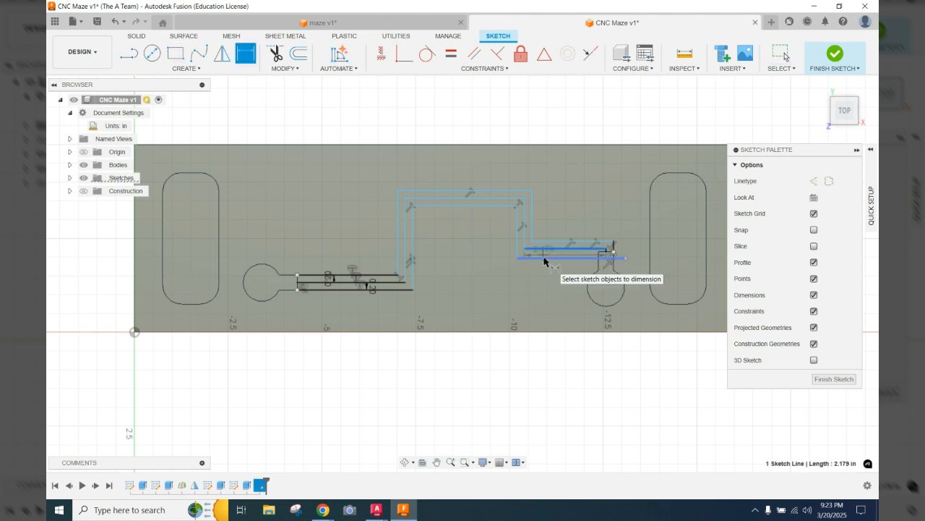
pyautogui.click(544, 258)
pyautogui.click(462, 247)
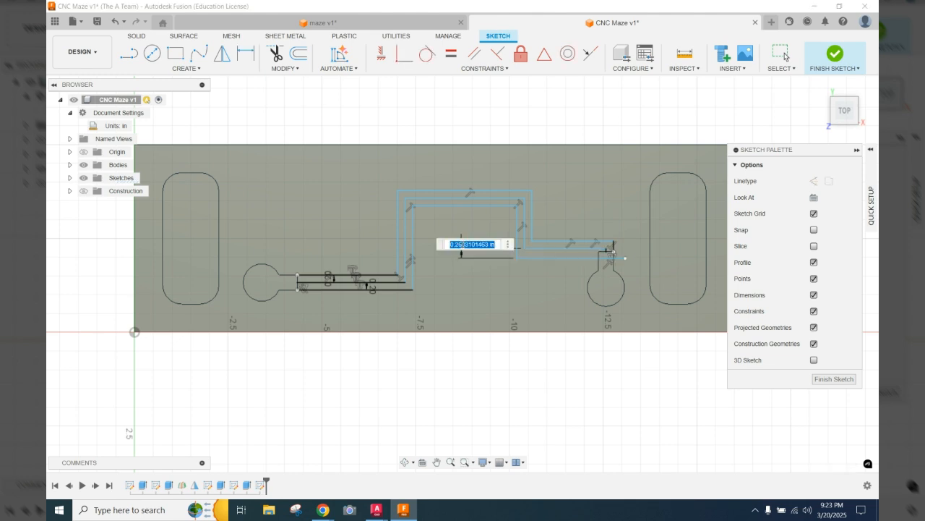
pyautogui.write('2')
pyautogui.press('Return')
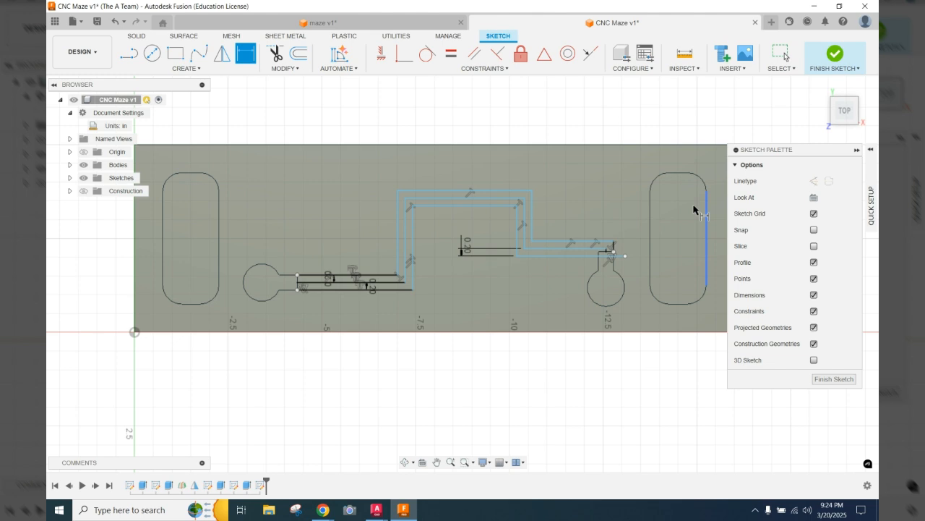
# Step: Finish the sketch and extrude both stepped channel strips as a cut with a distance of -0.2 in
pyautogui.click(835, 54)
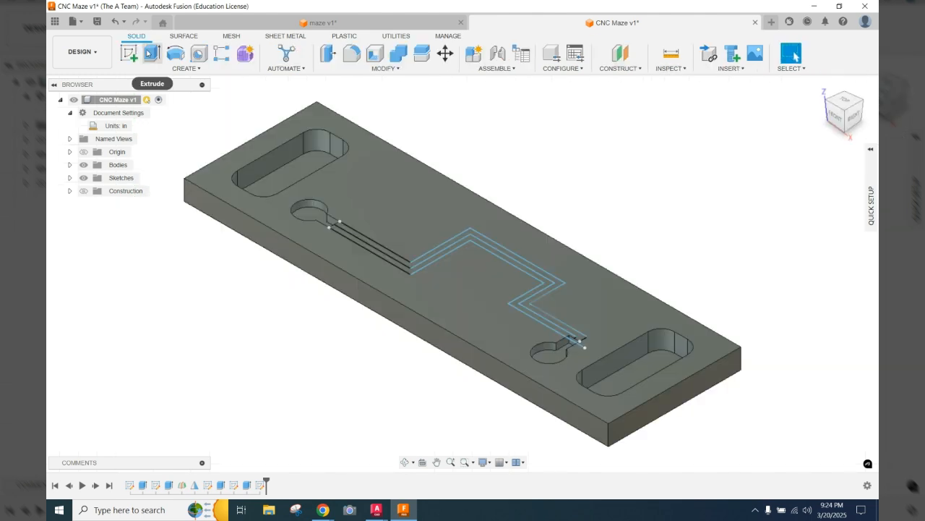
pyautogui.click(147, 54)
pyautogui.click(350, 236)
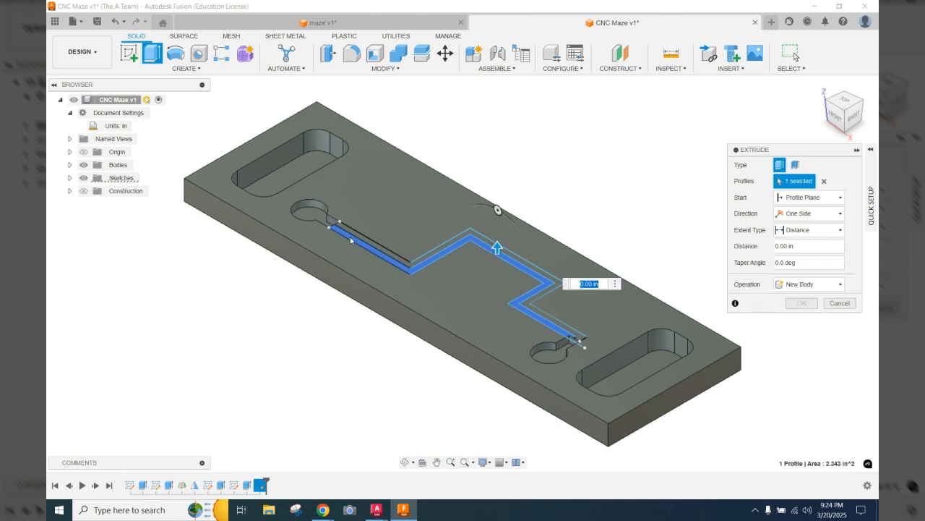
pyautogui.click(500, 317)
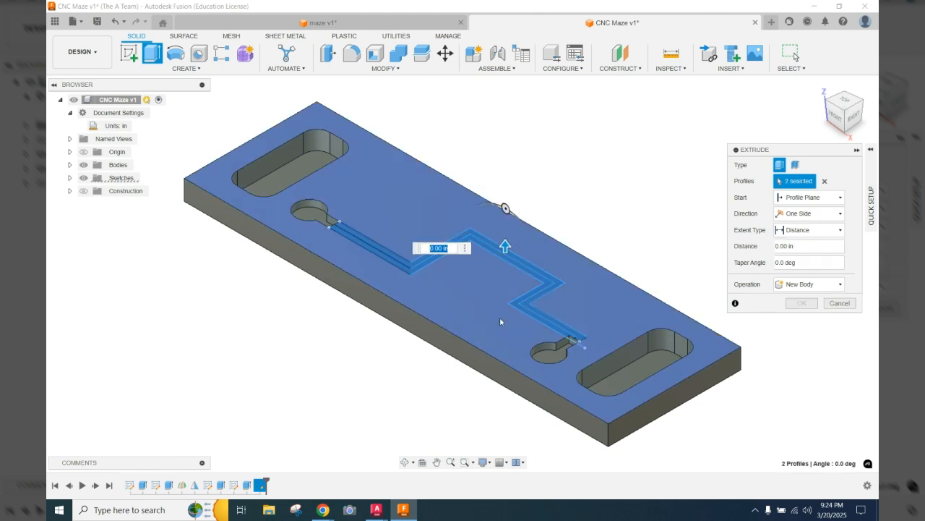
pyautogui.click(836, 286)
pyautogui.click(794, 309)
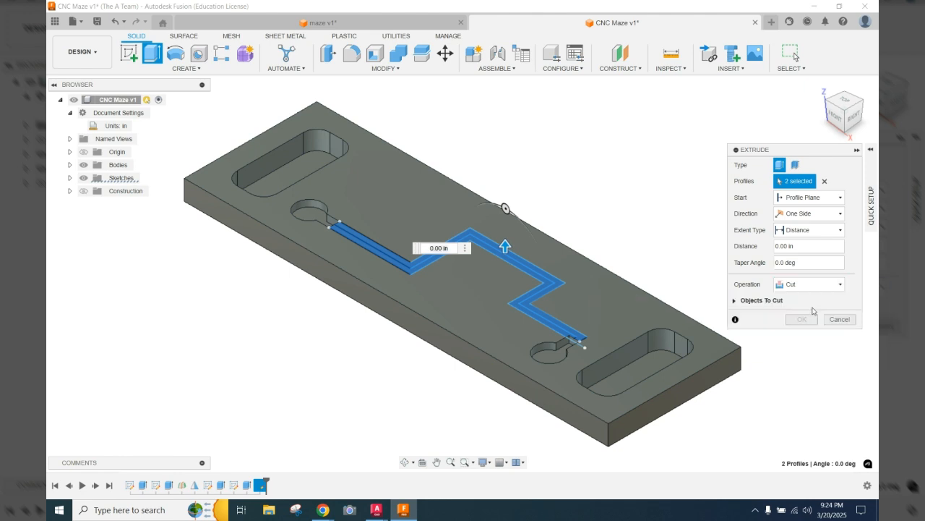
pyautogui.click(797, 246)
pyautogui.write('-.2')
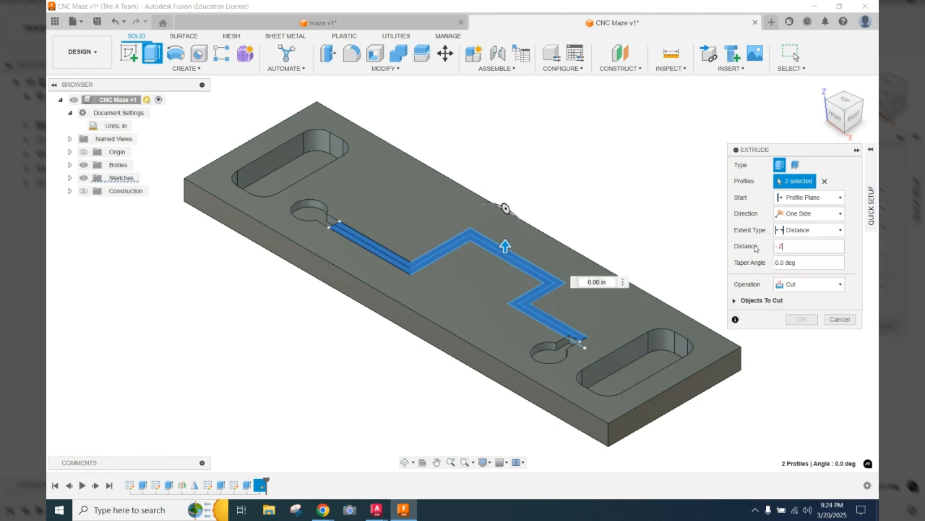